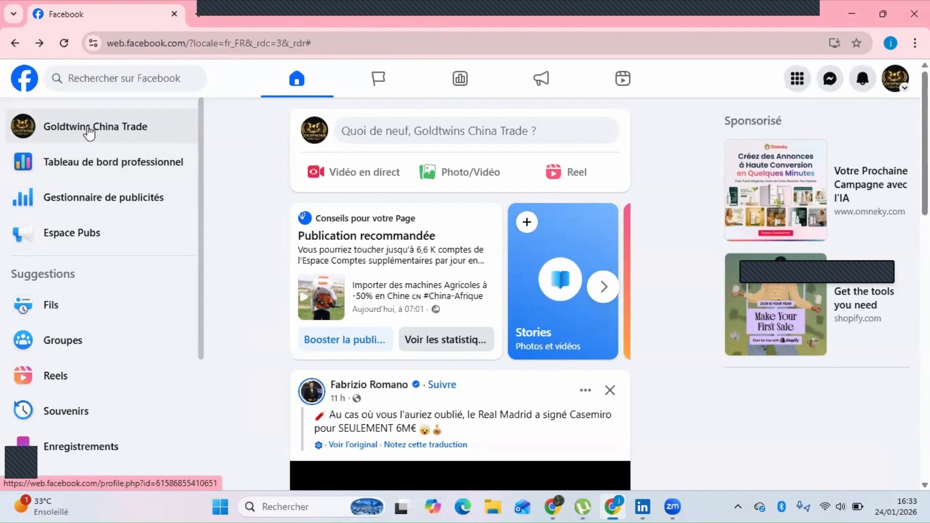
left_click(109, 202)
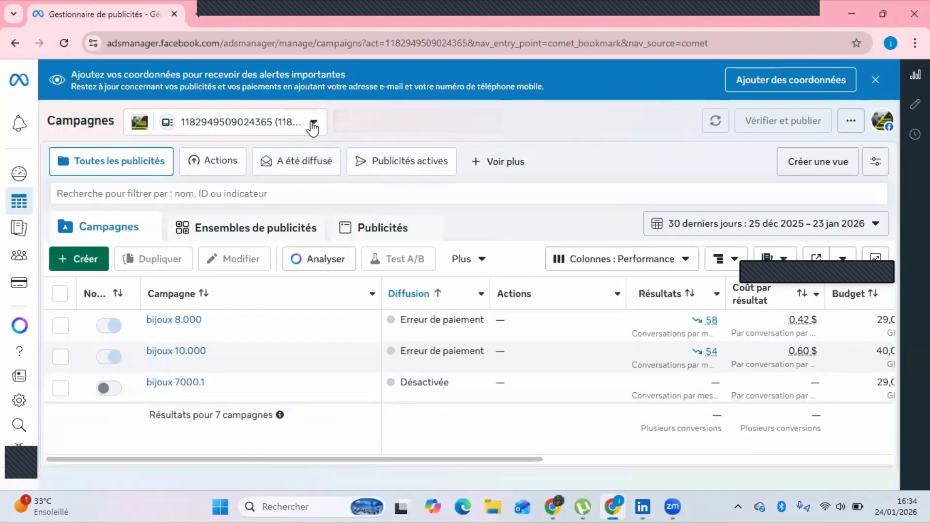
left_click(310, 132)
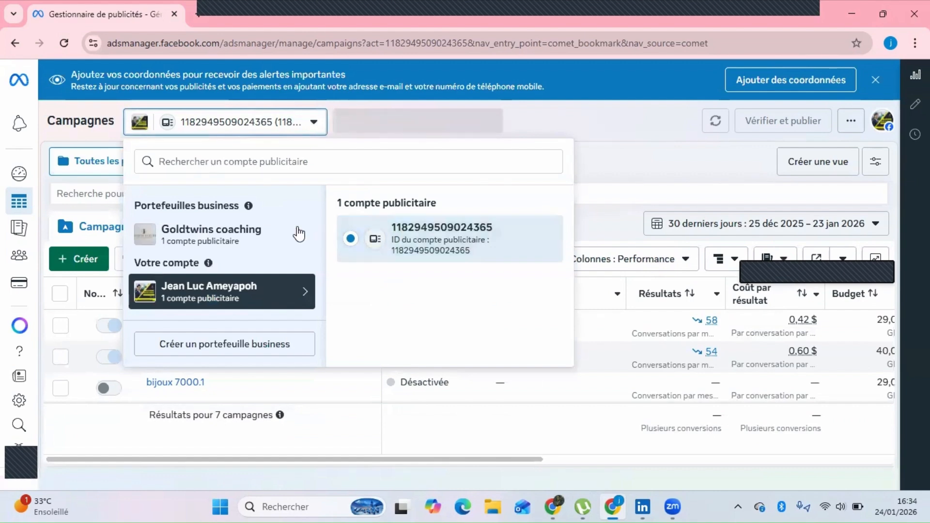
left_click(279, 238)
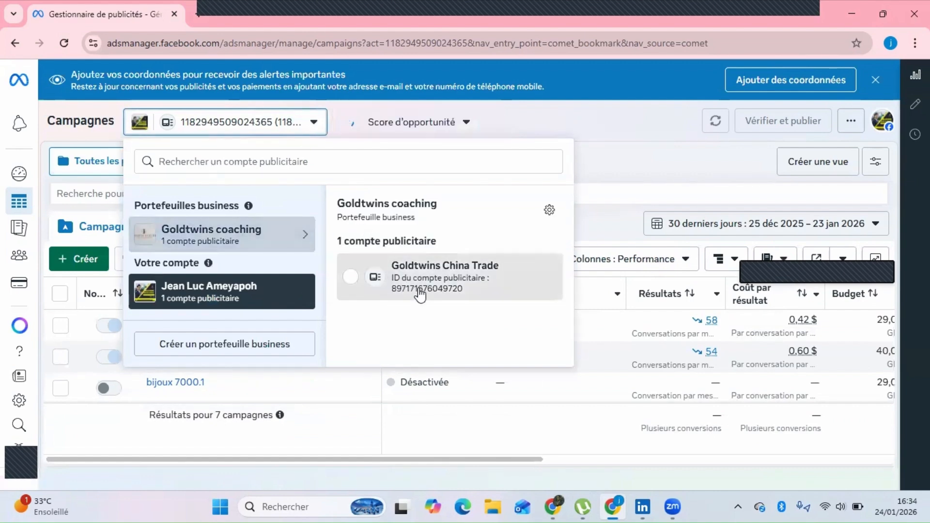
left_click(421, 291)
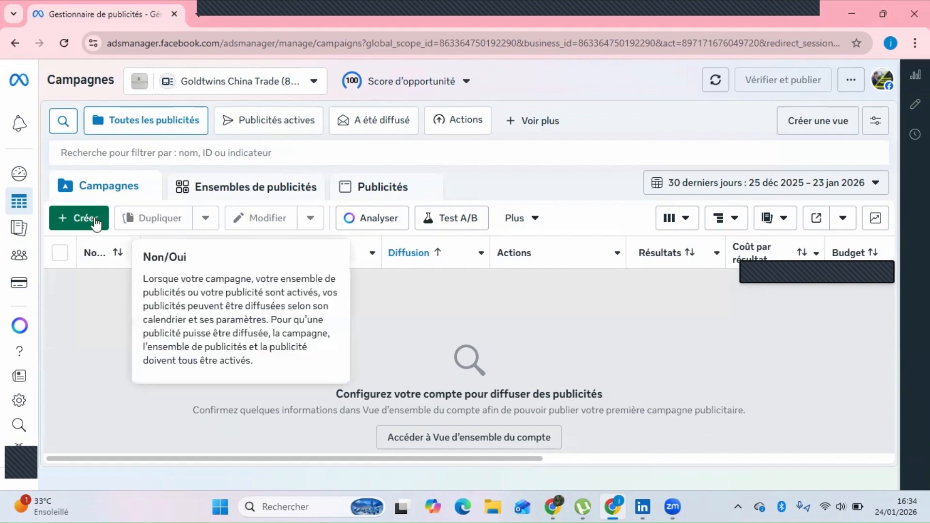
left_click(10, 47)
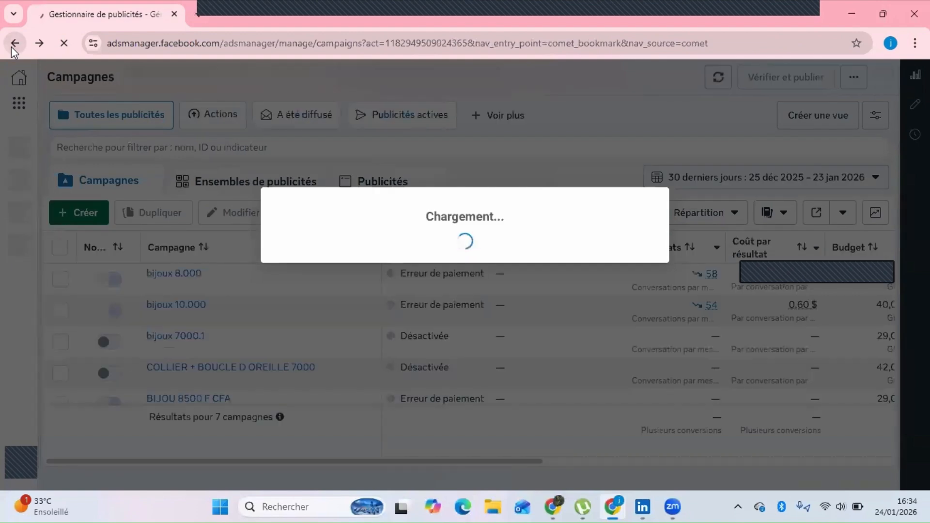
left_click(12, 47)
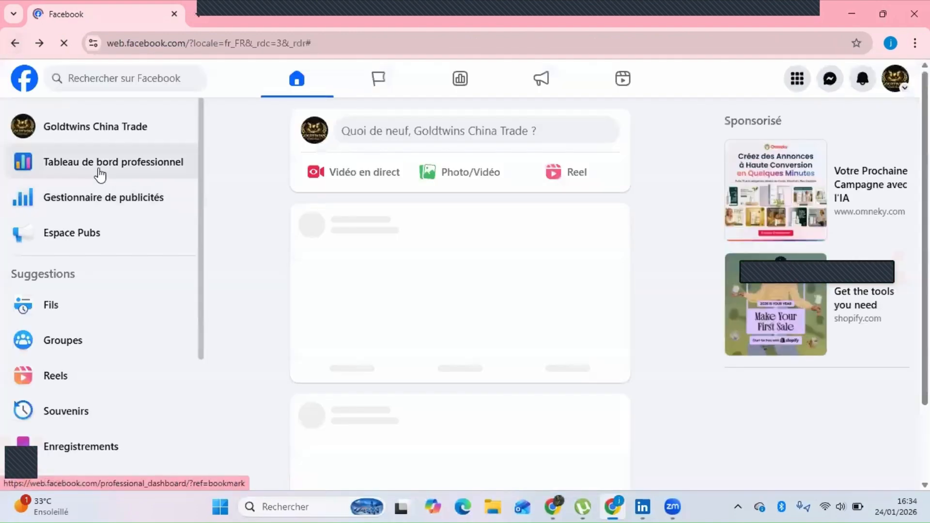
Step: Open the ads manager and switch to the Goldtwins China Trade ad account in the Goldtwins coaching business portfolio
left_click(115, 199)
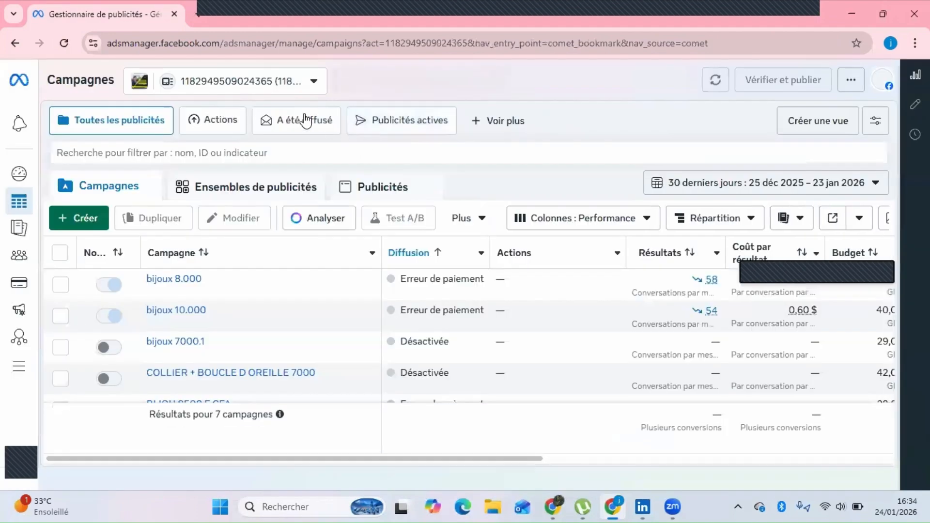
left_click(310, 122)
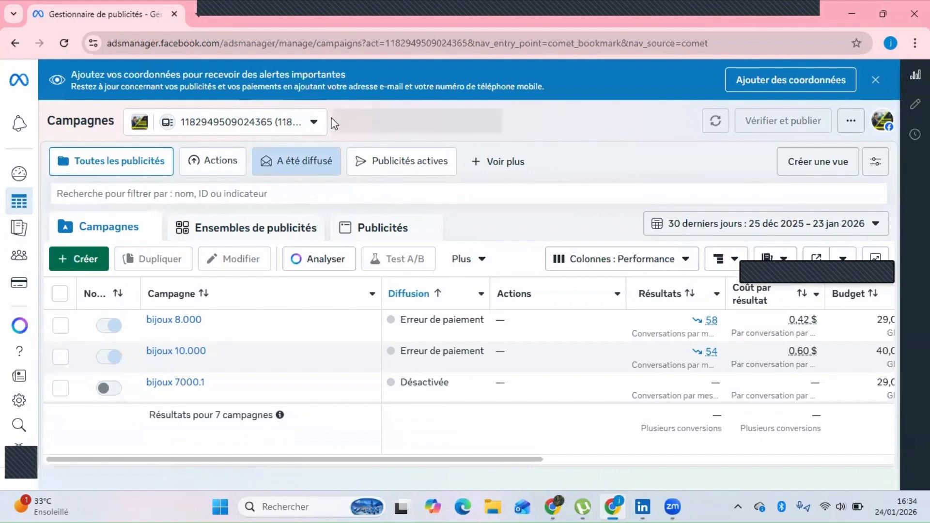
left_click(312, 123)
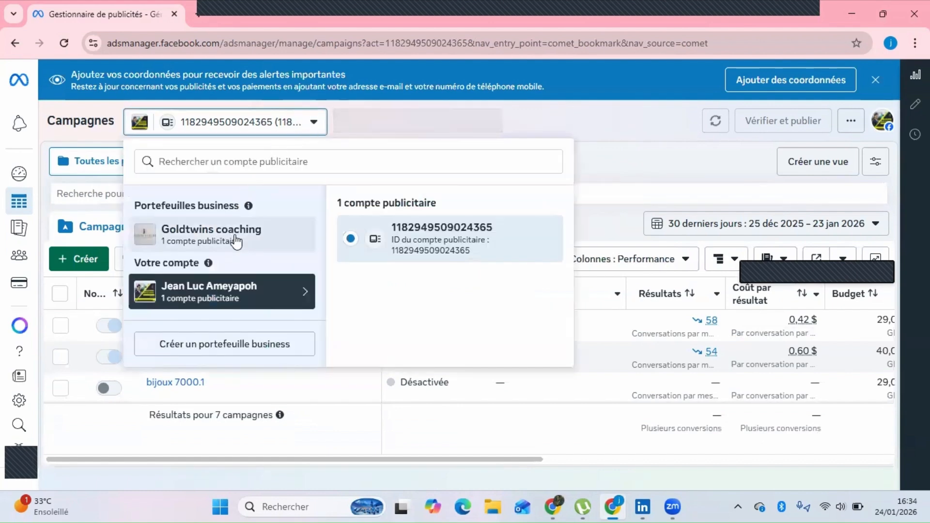
left_click(236, 241)
left_click(397, 285)
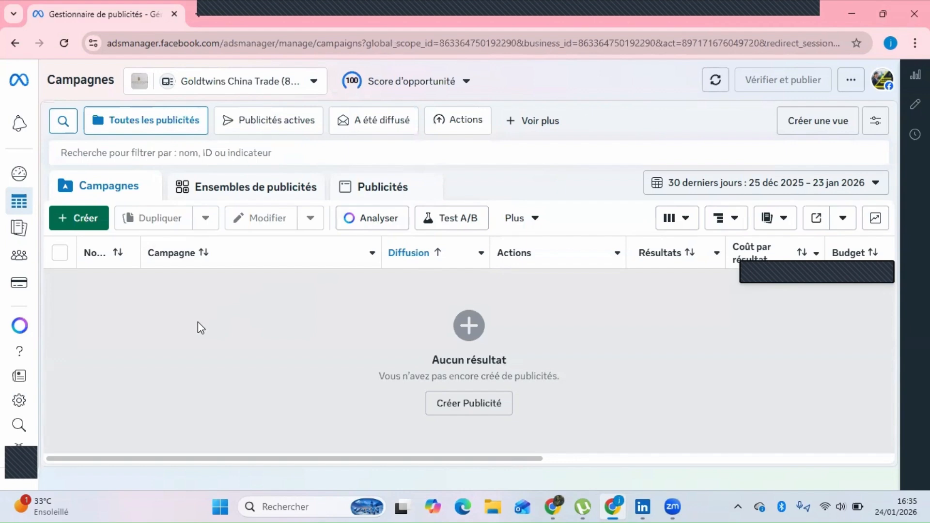
Step: Create a new campaign with the Ventes objective
left_click(72, 219)
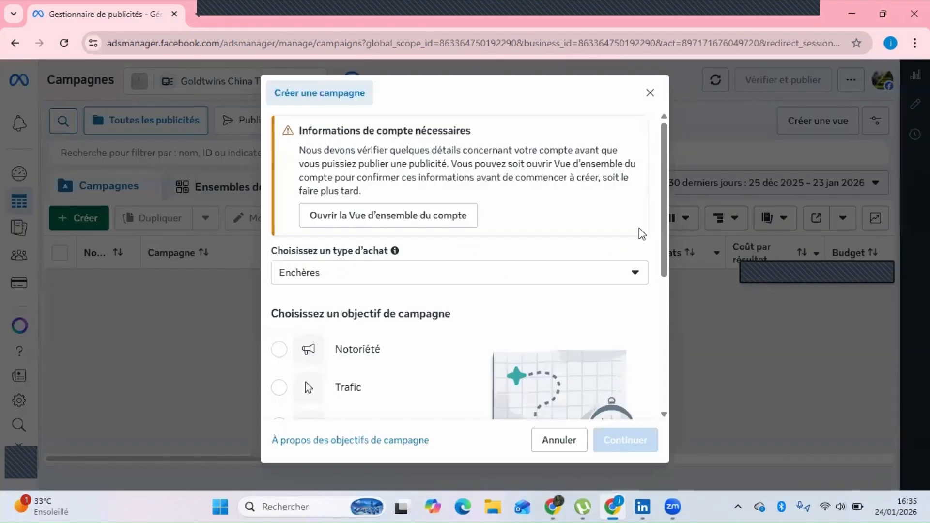
left_click_drag(665, 235, 654, 318)
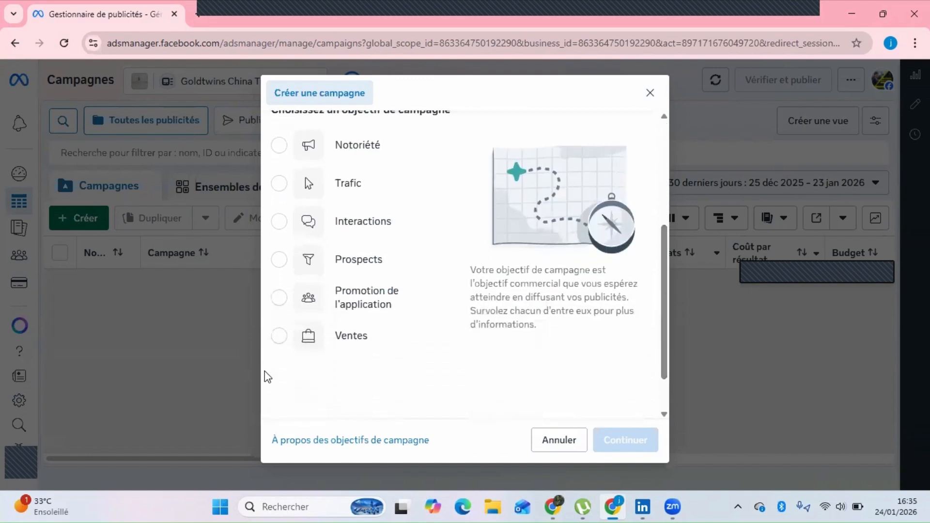
left_click(281, 339)
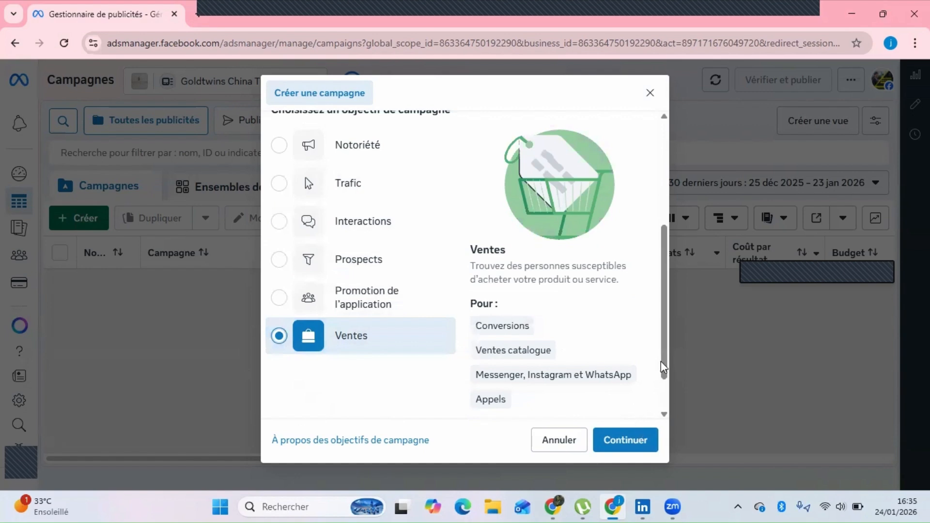
scroll(667, 320, "down", 2)
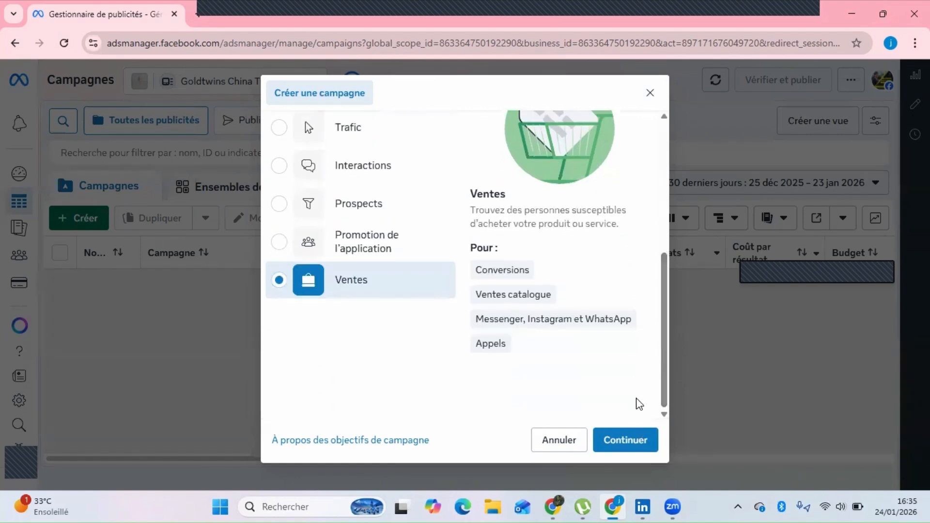
left_click(624, 441)
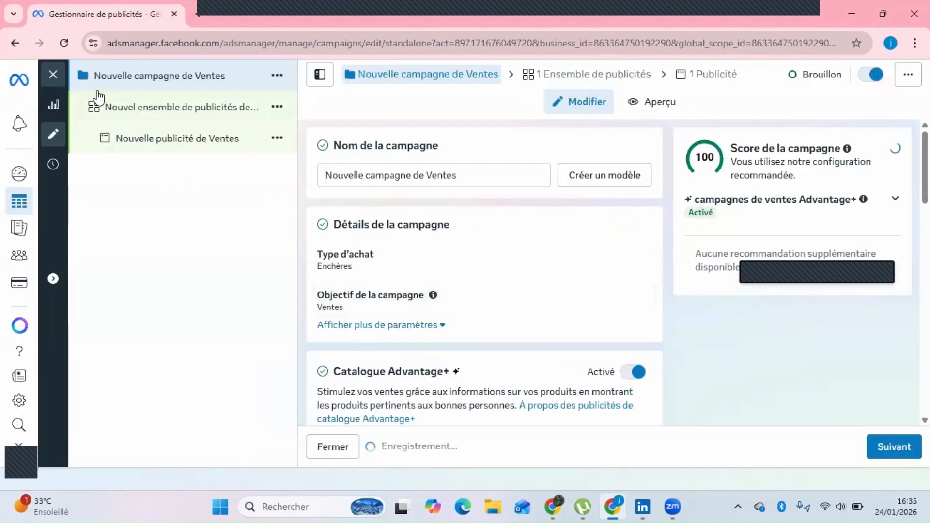
Step: Rename the campaign as "Machine agricole"
left_click(477, 174)
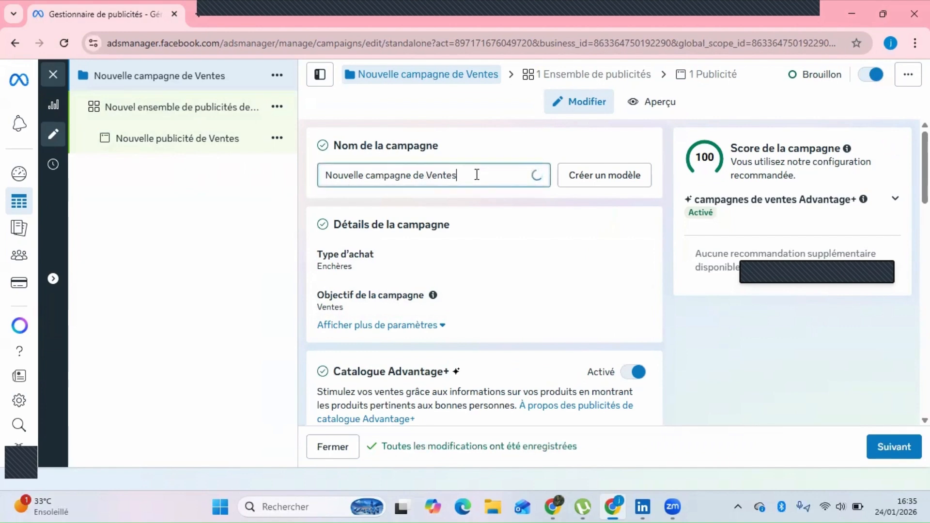
key("BackSpace")
key("BackSpace")
key("BackSpace")
key("BackSpace")
key("BackSpace")
key("BackSpace")
key("BackSpace")
key("BackSpace")
key("BackSpace")
key("BackSpace")
key("BackSpace")
key("BackSpace")
key("BackSpace")
key("BackSpace")
key("BackSpace")
key("BackSpace")
key("BackSpace")
key("BackSpace")
key("BackSpace")
key("BackSpace")
key("BackSpace")
key("BackSpace")
key("BackSpace")
key("BackSpace")
key("BackSpace")
key("BackSpace")
key("BackSpace")
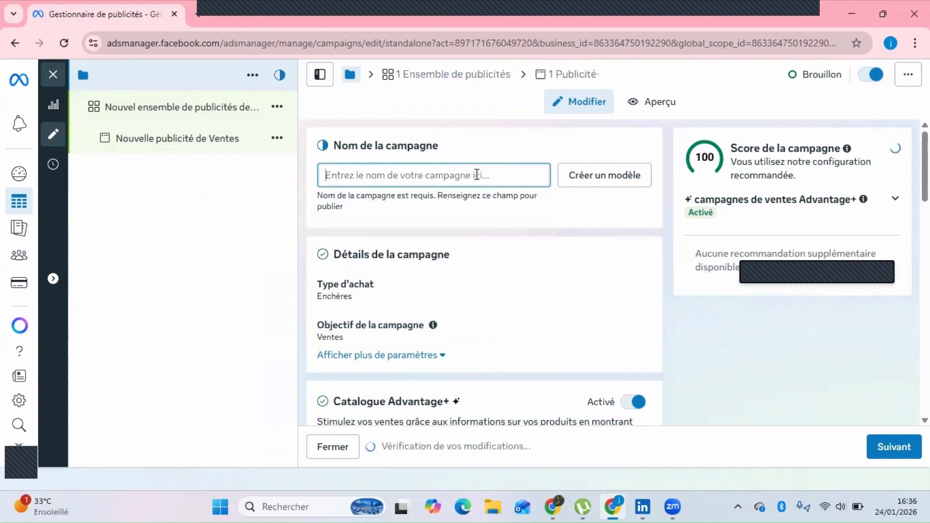
type("MA")
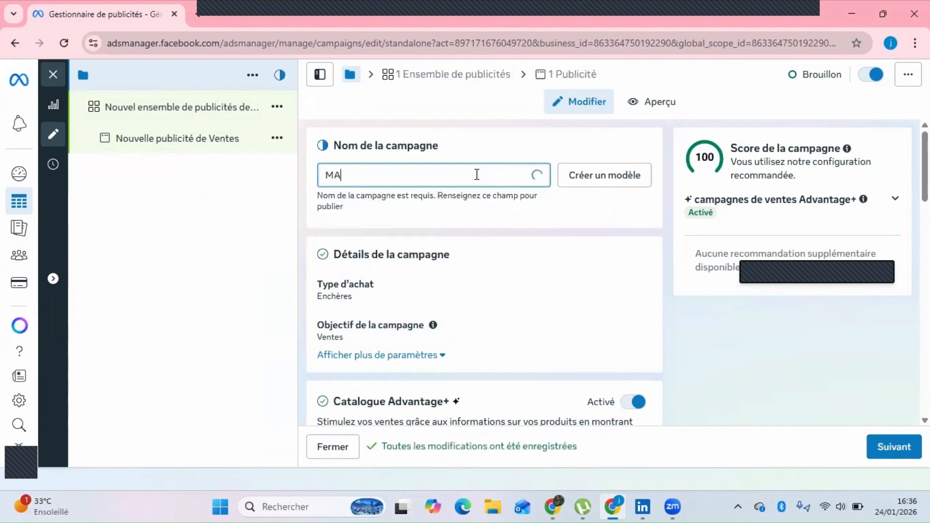
key("BackSpace")
type("a")
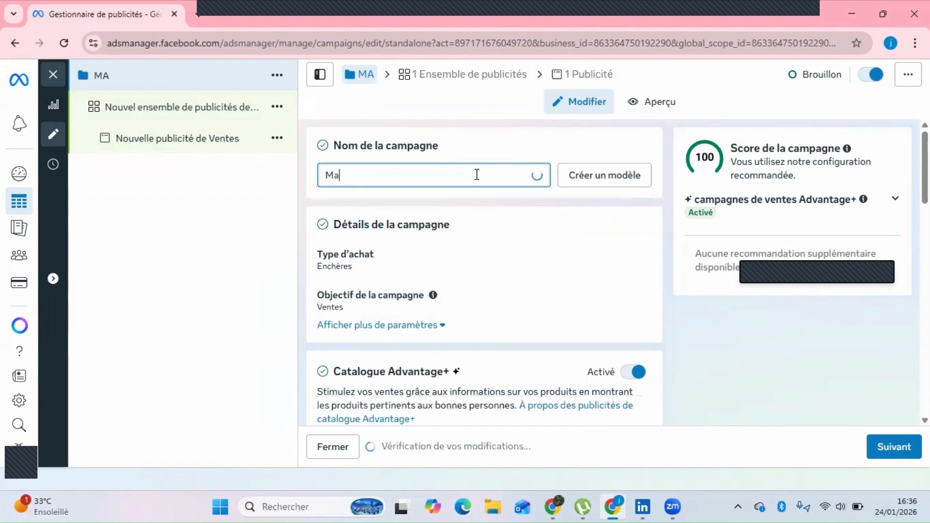
type("chine ")
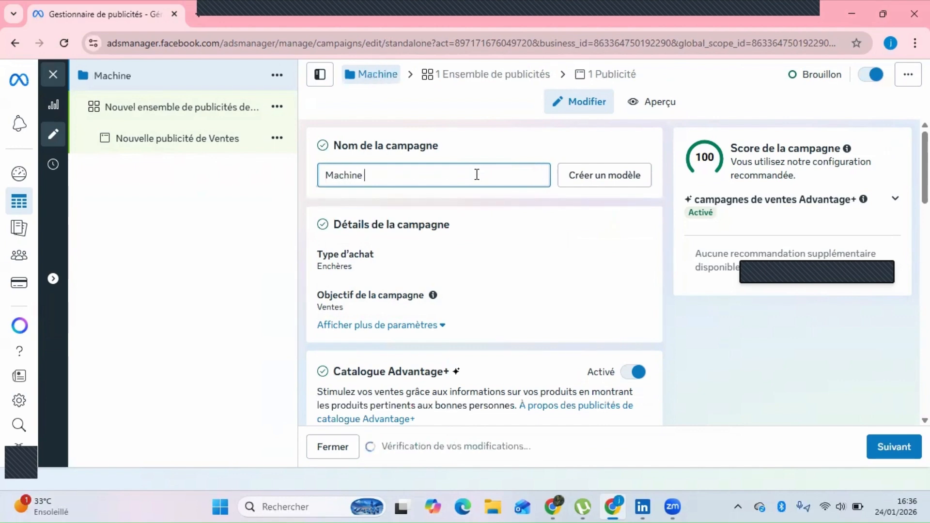
type("agricole")
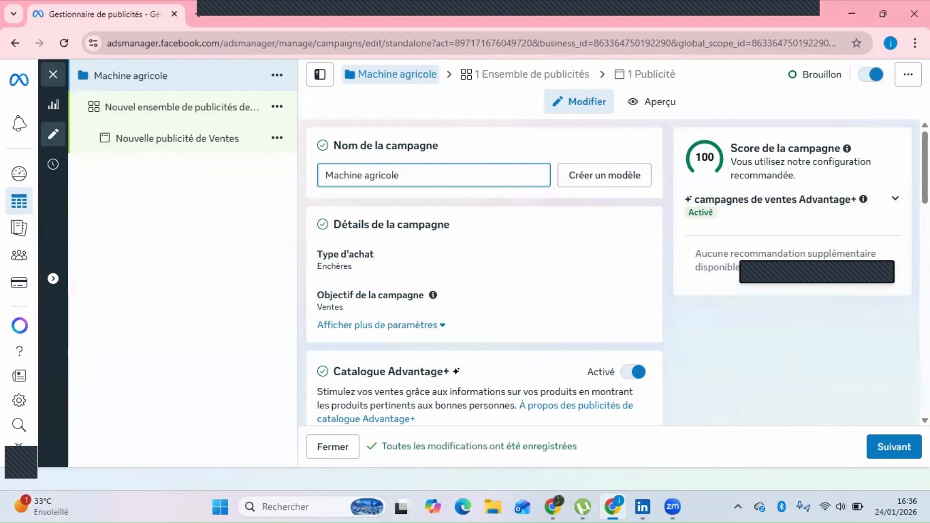
Step: Change the campaign's budget type to Budget global and set the amount to 25 USD
scroll(485, 272, "down", 10)
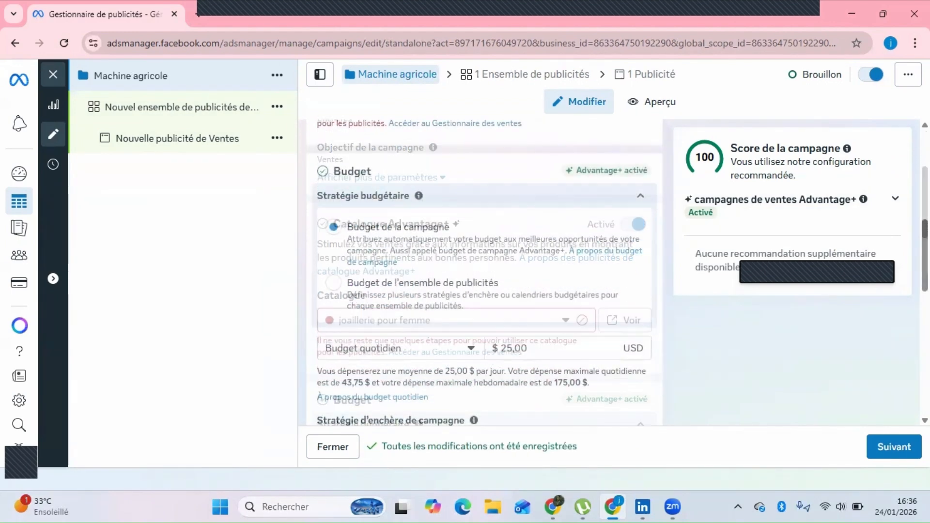
scroll(484, 271, "down", 1)
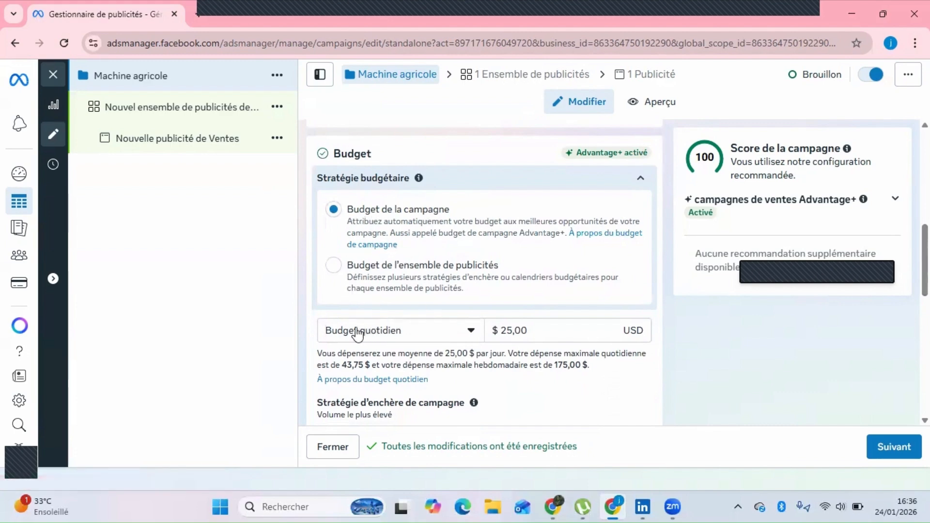
left_click(470, 333)
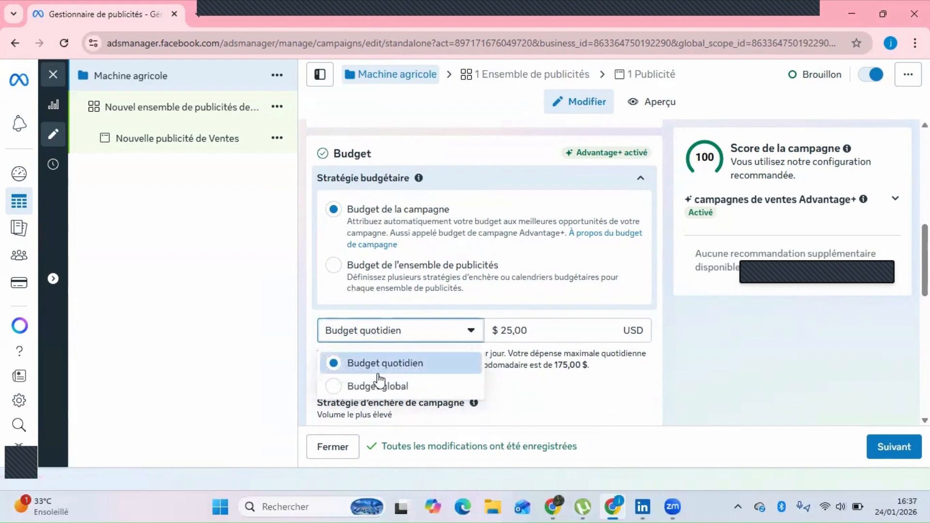
left_click(365, 386)
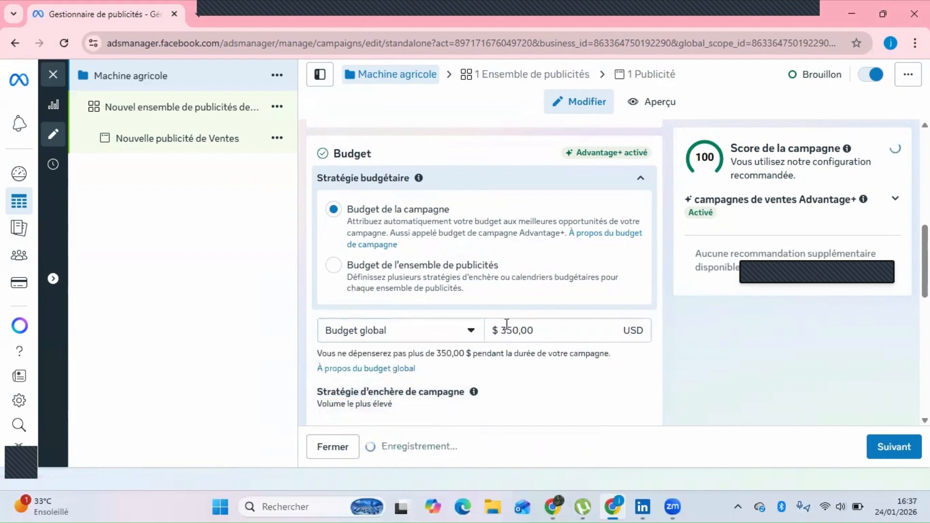
left_click(549, 333)
key("BackSpace")
key("BackSpace")
type("25")
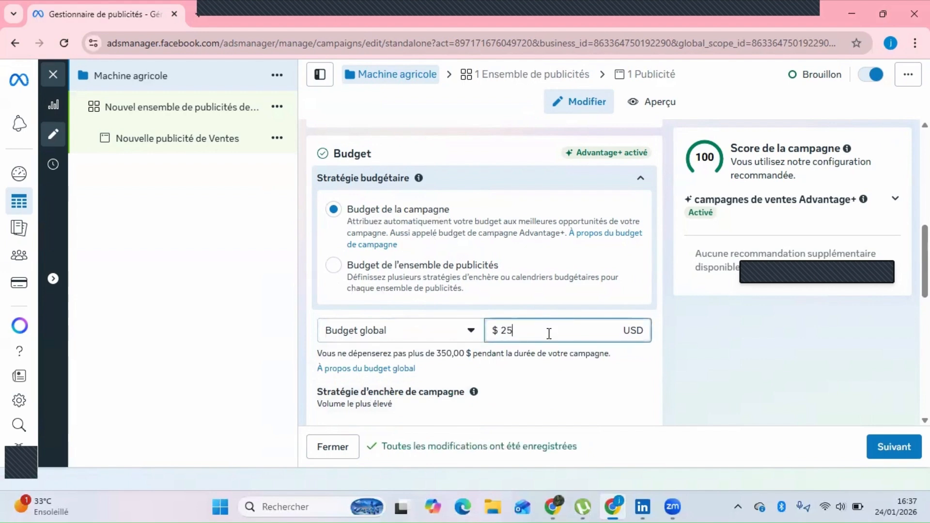
Step: Review the campaign's remaining settings, including the additional budget parameters, A/B test, audience segment reports, special ad categories and Advantage+ catalogue
left_click_drag(925, 261, 925, 287)
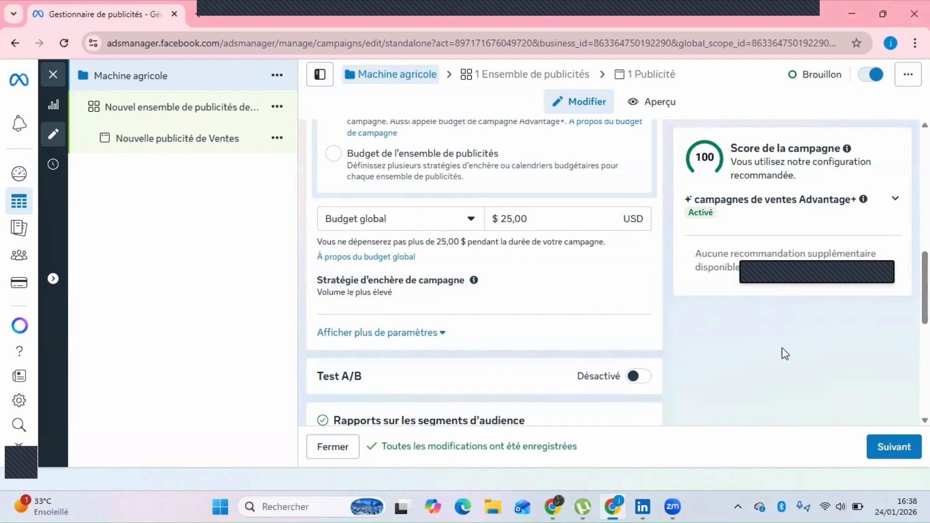
scroll(485, 271, "down", 3)
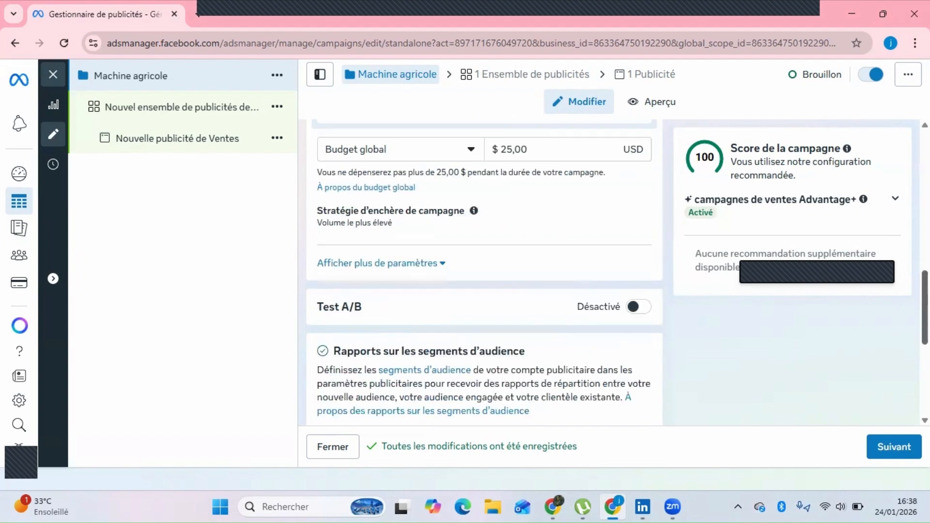
scroll(484, 272, "down", 4)
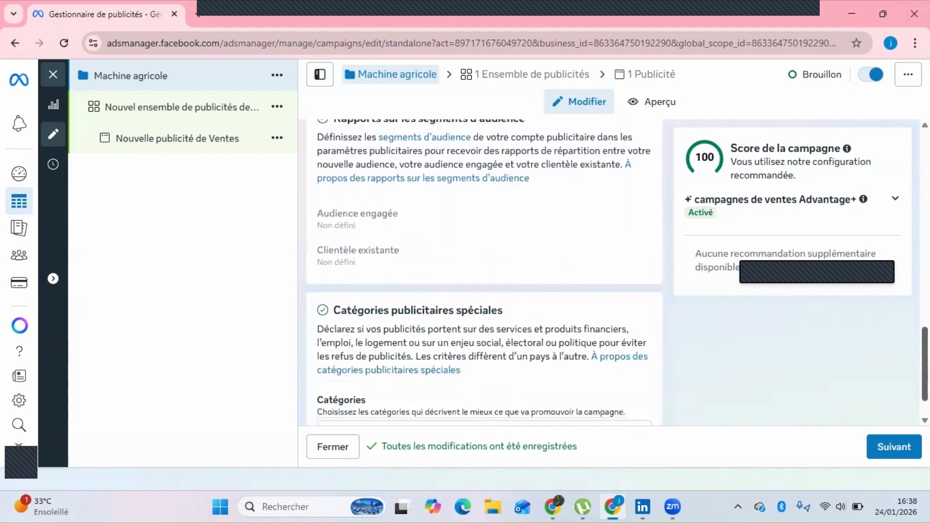
scroll(484, 272, "up", 7)
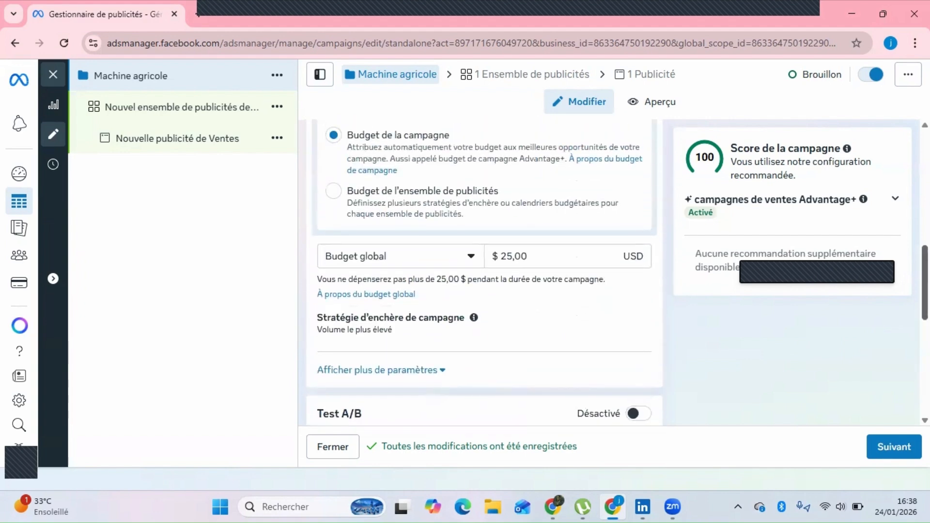
scroll(443, 280, "down", 3)
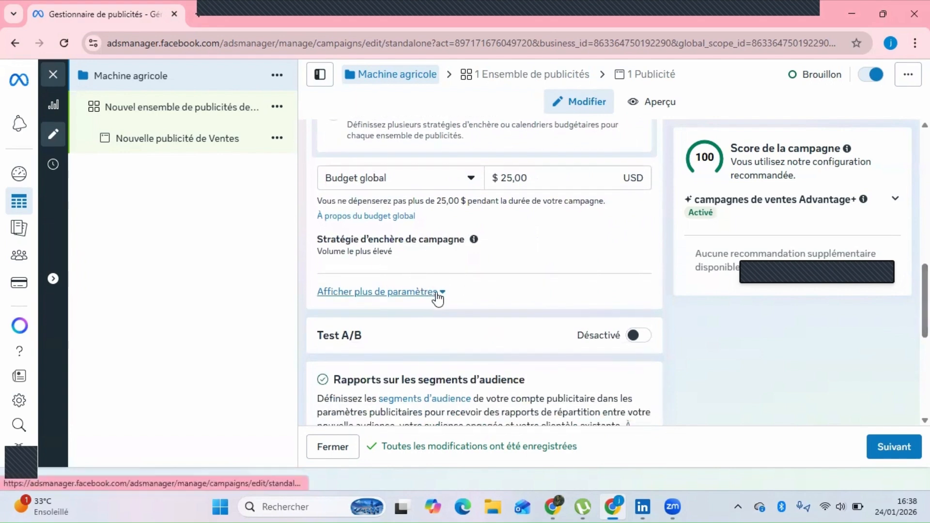
left_click(438, 293)
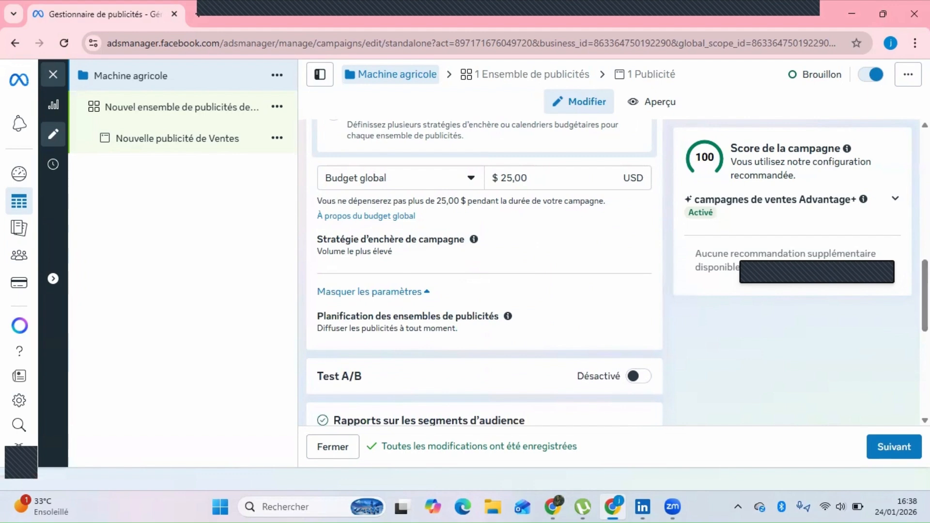
scroll(485, 271, "up", 10)
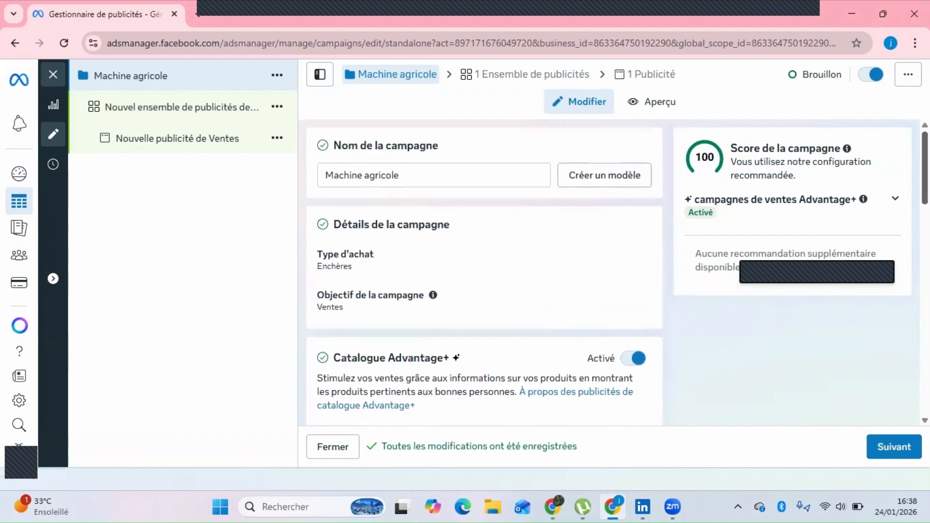
scroll(484, 272, "down", 1)
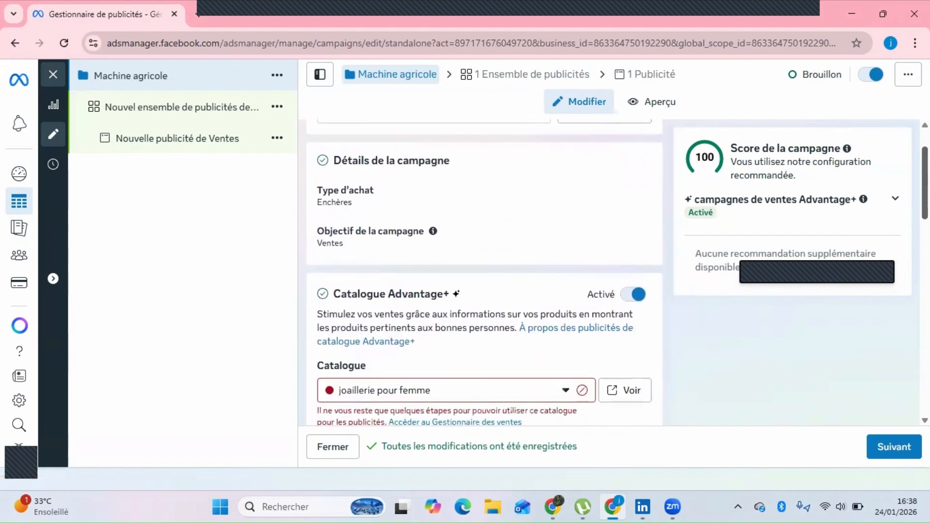
scroll(484, 271, "up", 1)
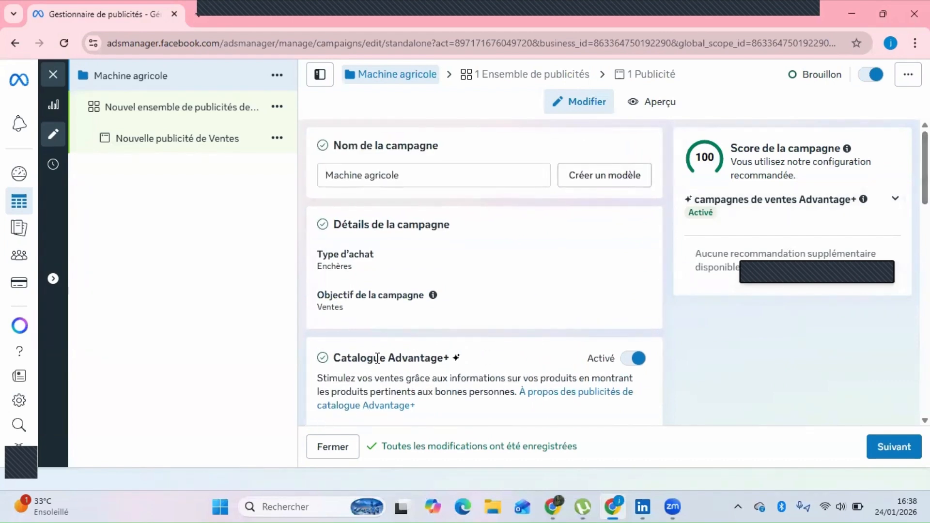
Step: Turn off the Advantage+ catalogue option for the campaign
left_click(633, 358)
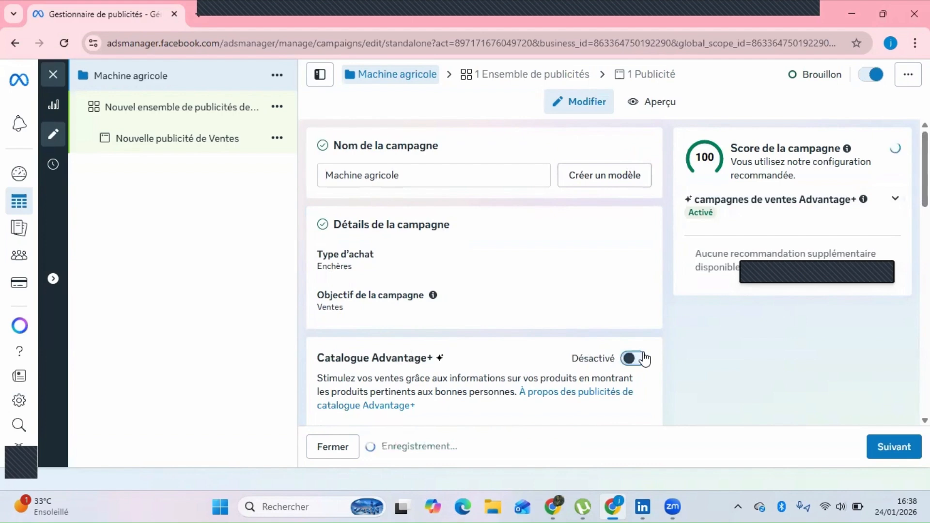
scroll(484, 271, "down", 3)
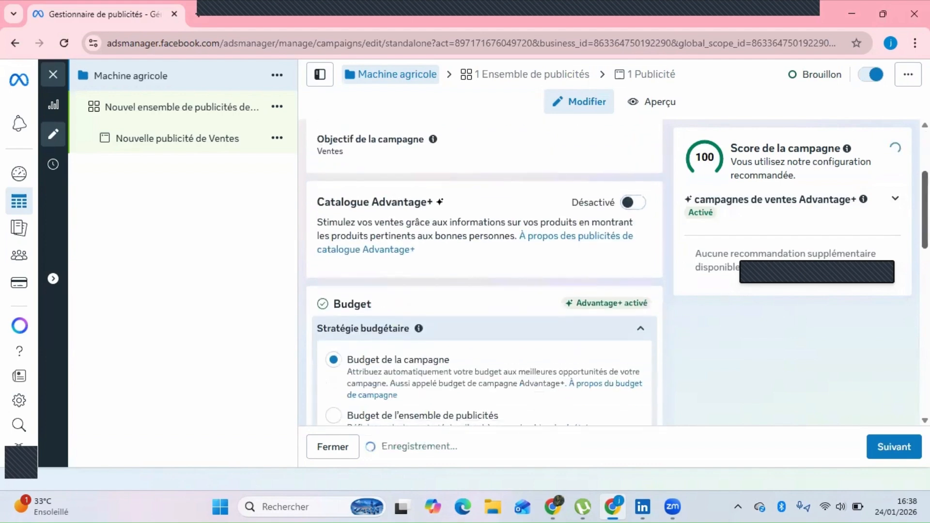
scroll(484, 272, "up", 1)
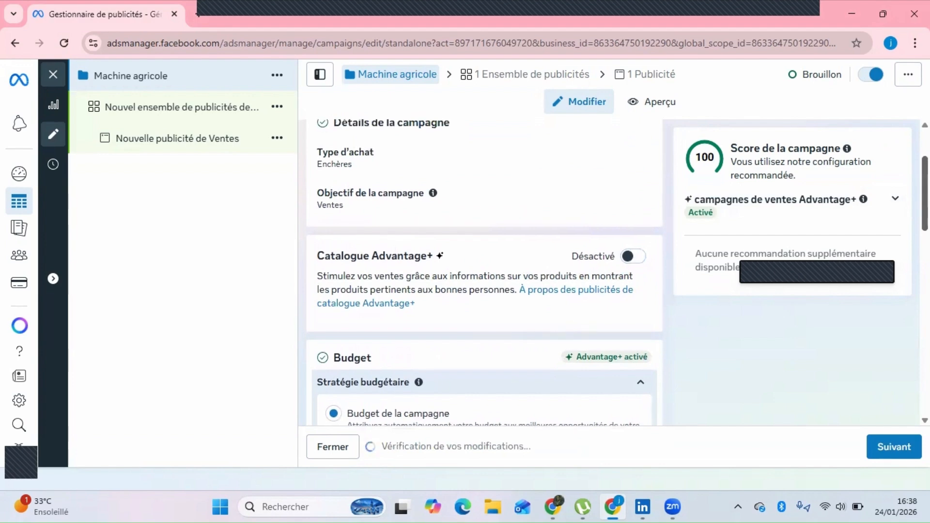
scroll(485, 271, "up", 1)
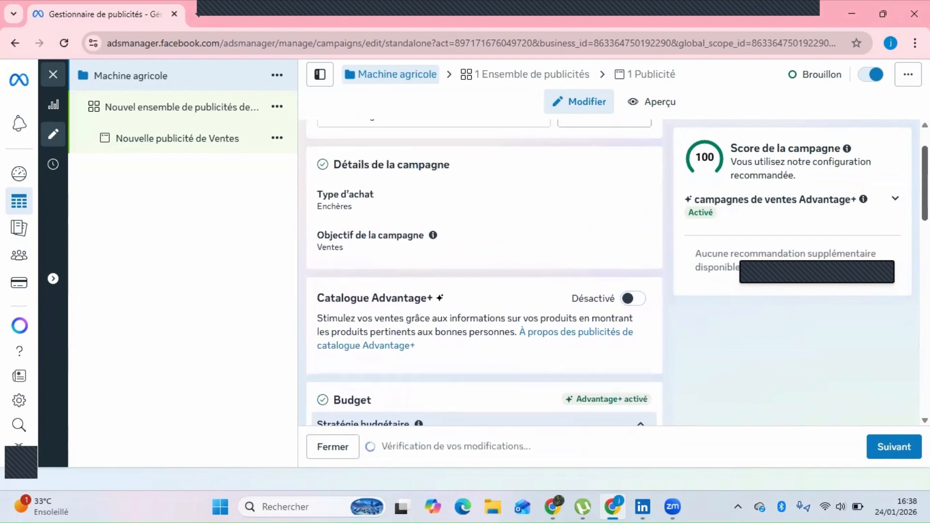
scroll(484, 271, "up", 1)
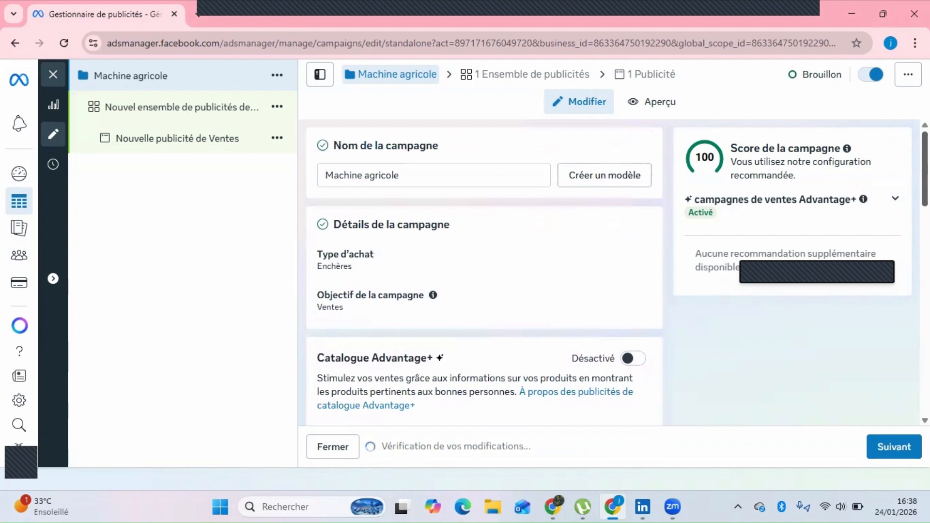
Step: Set the campaign's global budget amount to 30 USD
scroll(485, 272, "down", 6)
scroll(485, 272, "down", 2)
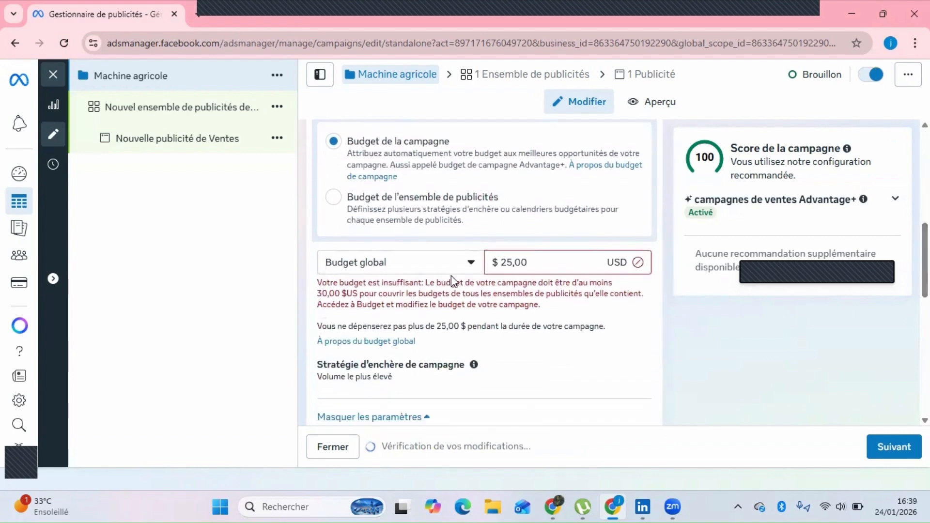
left_click(517, 267)
key("BackSpace")
key("BackSpace")
key("BackSpace")
key("BackSpace")
key("BackSpace")
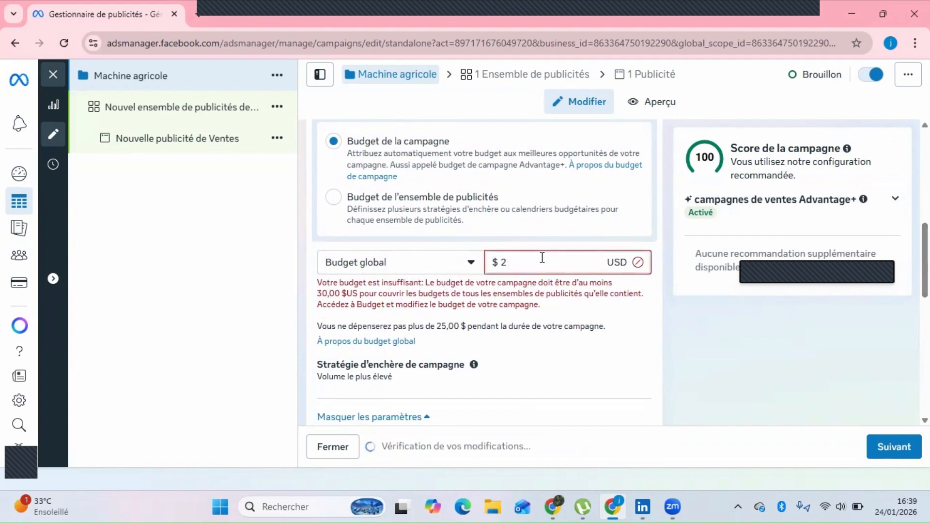
type("30")
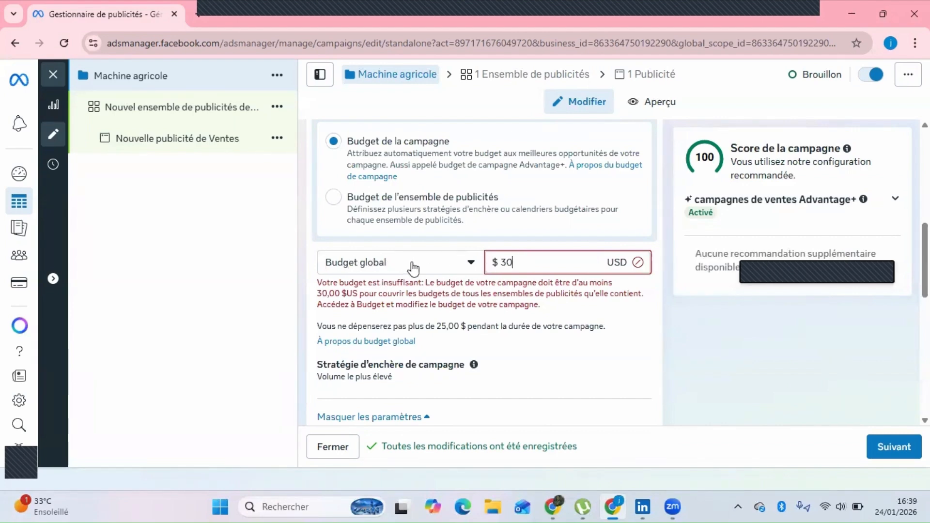
left_click(507, 263)
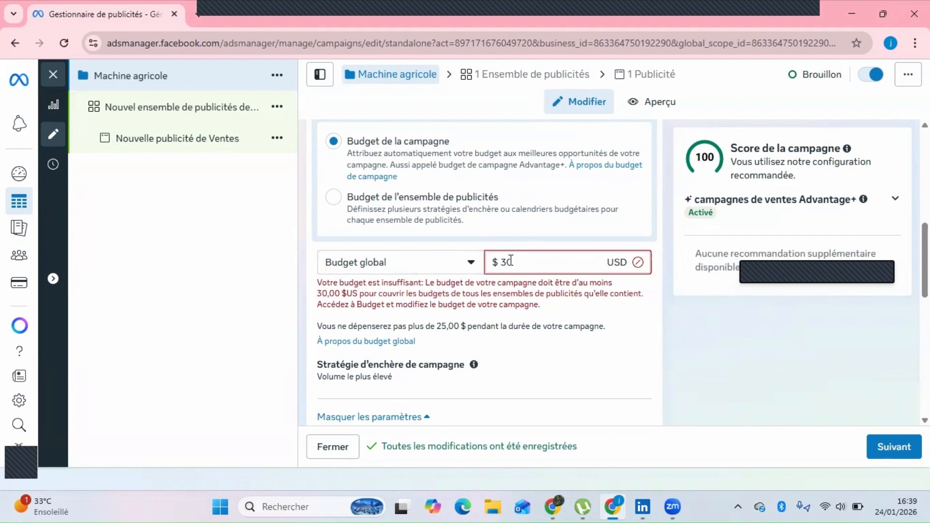
left_click(641, 264)
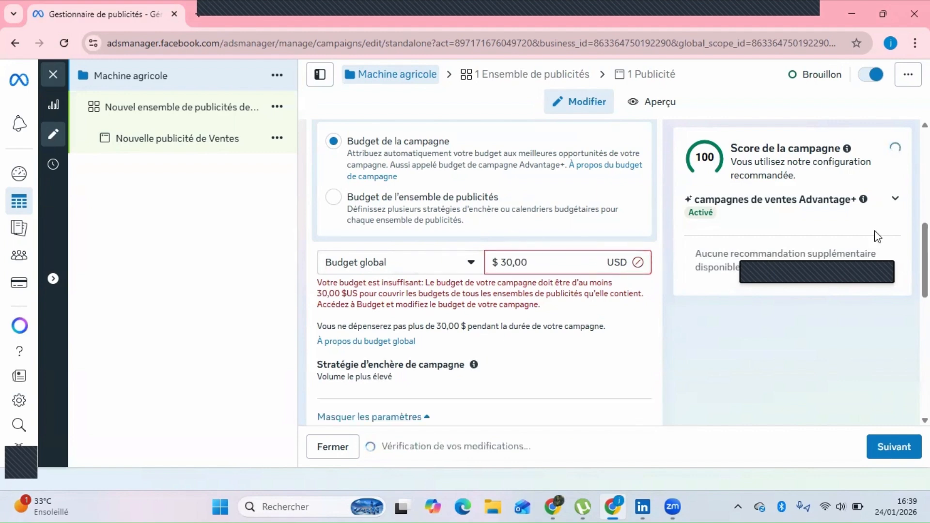
Step: Check the special ad category options without declaring one, and continue to the ad set settings
scroll(484, 272, "down", 5)
scroll(484, 271, "down", 3)
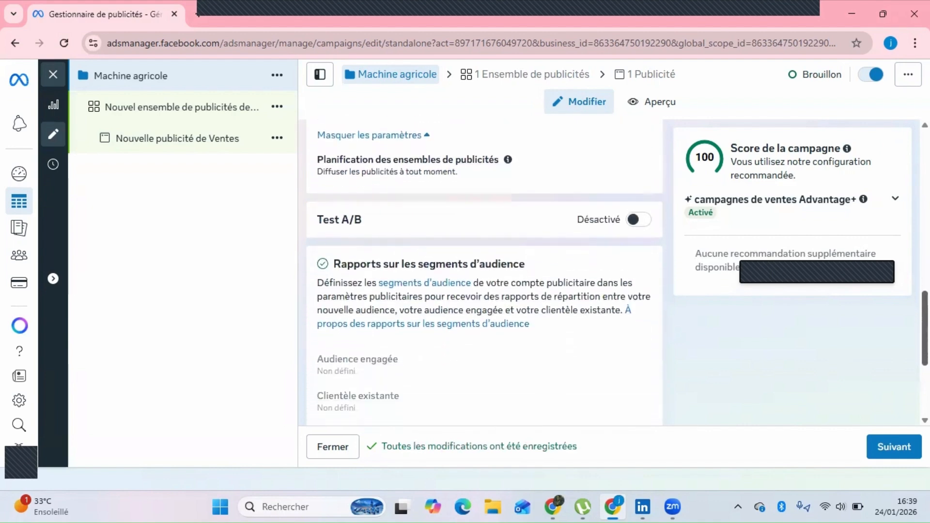
scroll(484, 272, "down", 2)
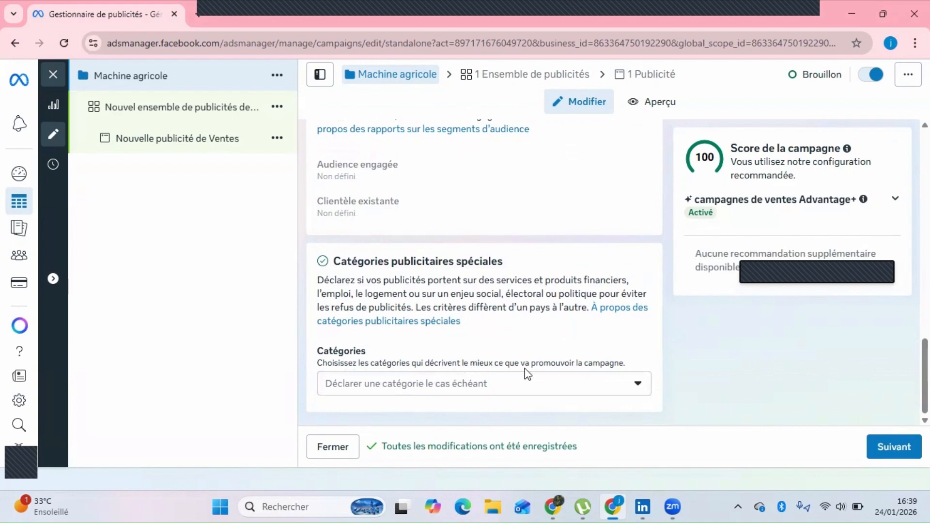
left_click(640, 385)
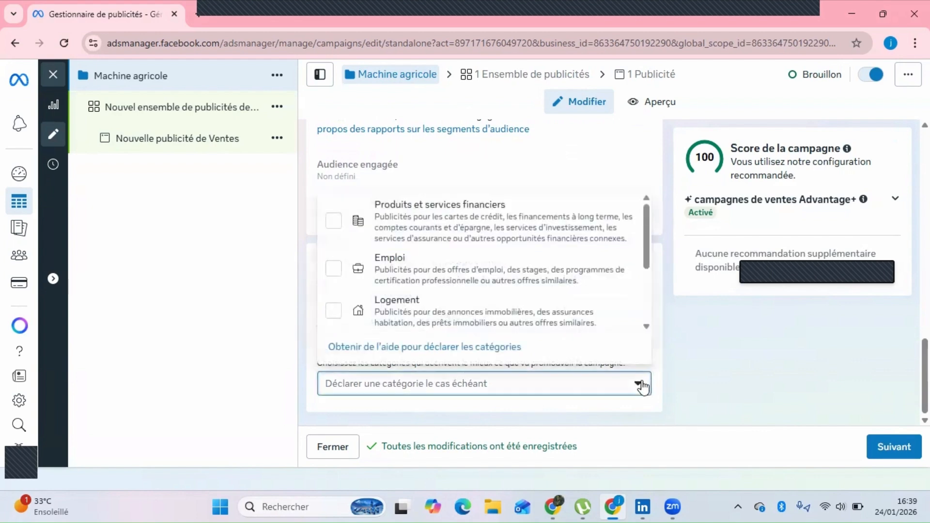
left_click(704, 347)
left_click(890, 457)
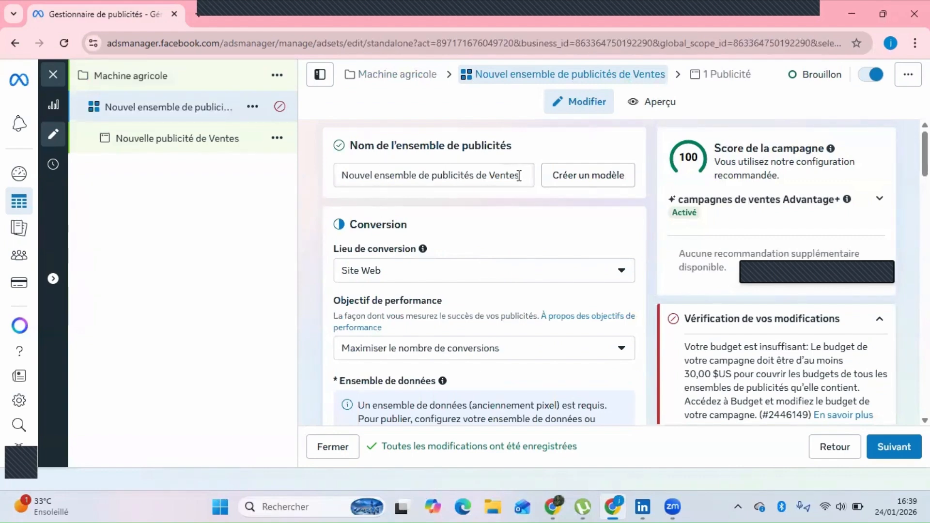
Step: Set the ad set's conversion location to Applications de messagerie
left_click(519, 178)
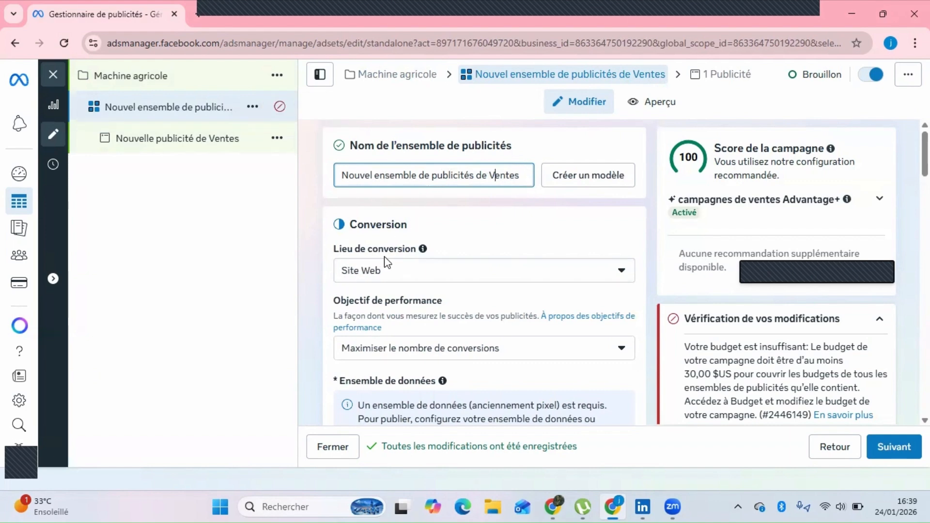
left_click(612, 269)
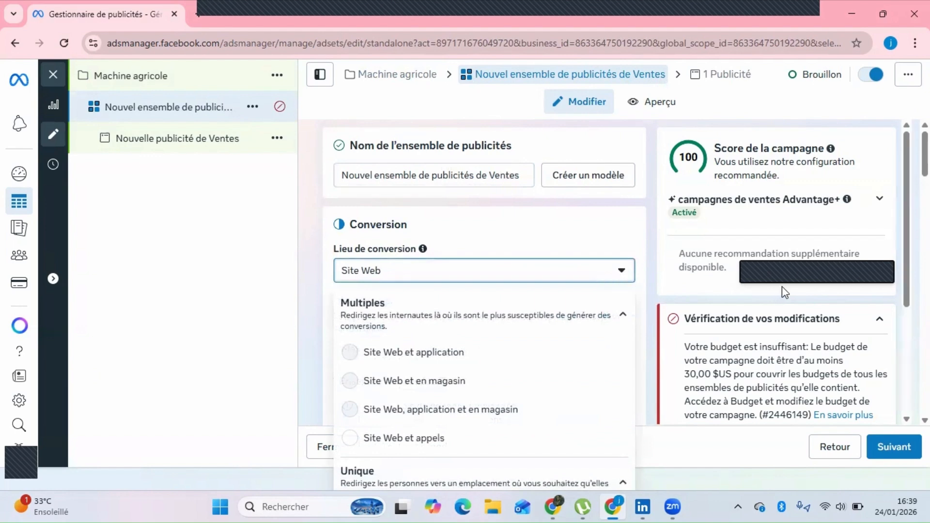
left_click_drag(925, 152, 925, 169)
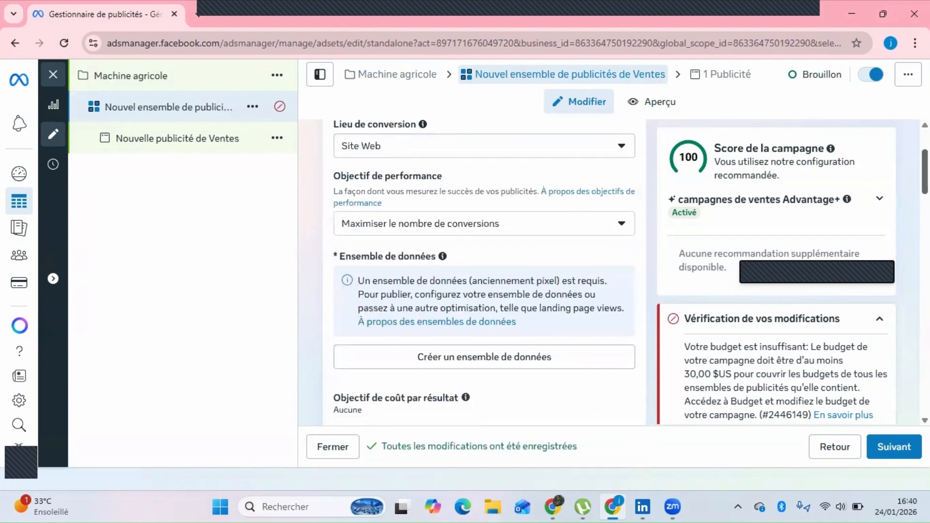
left_click(622, 148)
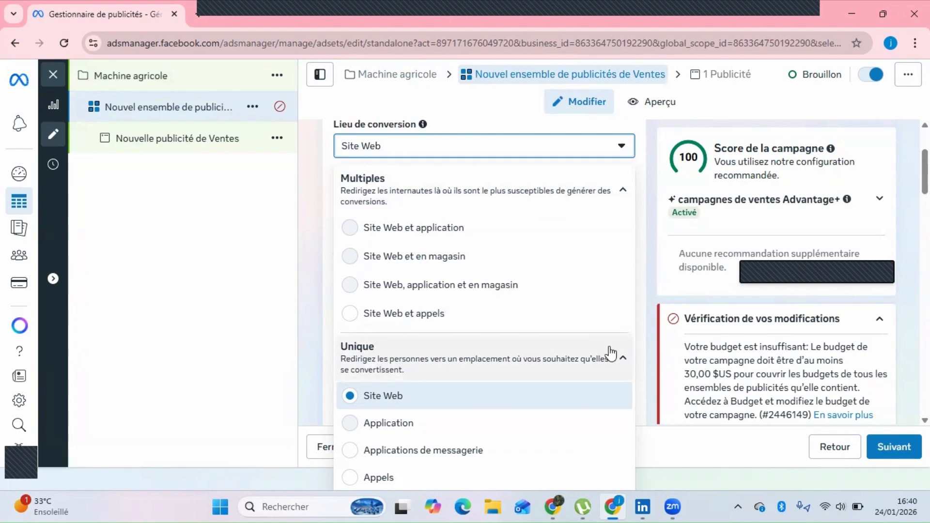
scroll(613, 354, "down", 3)
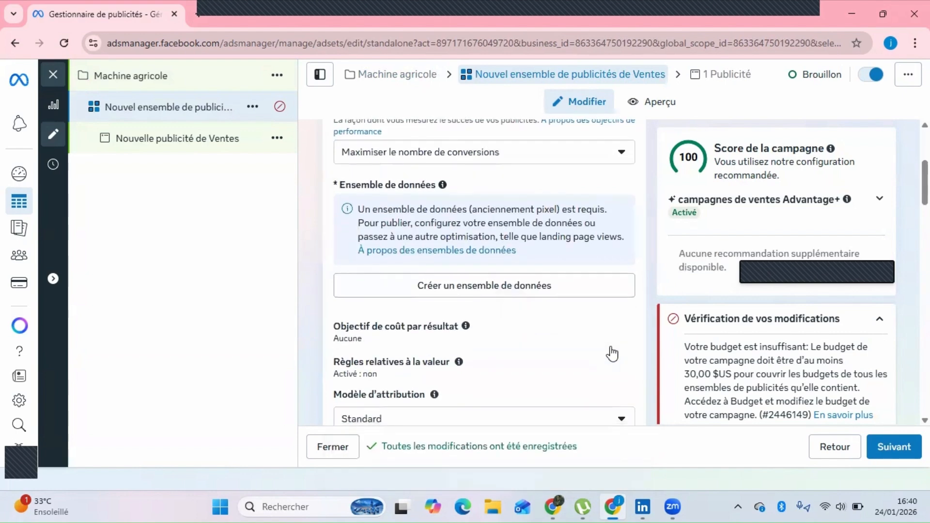
scroll(612, 353, "up", 3)
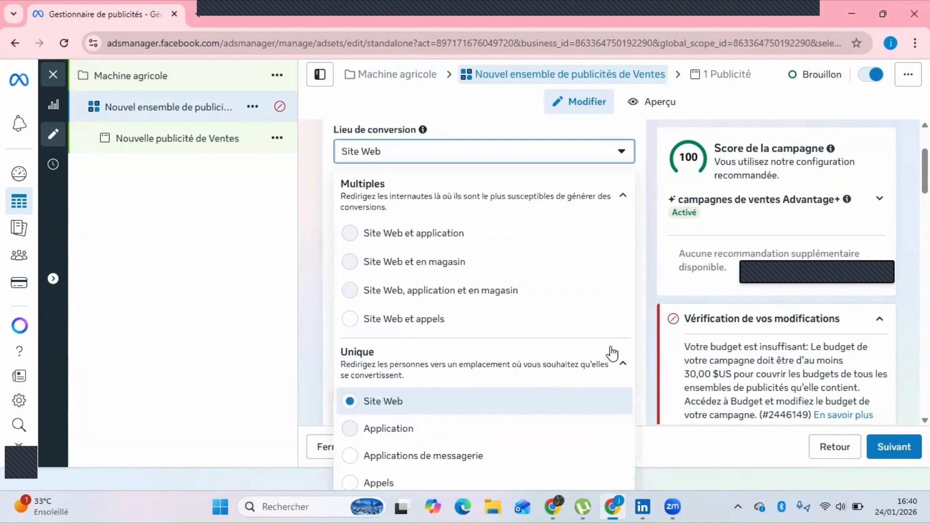
scroll(613, 354, "down", 2)
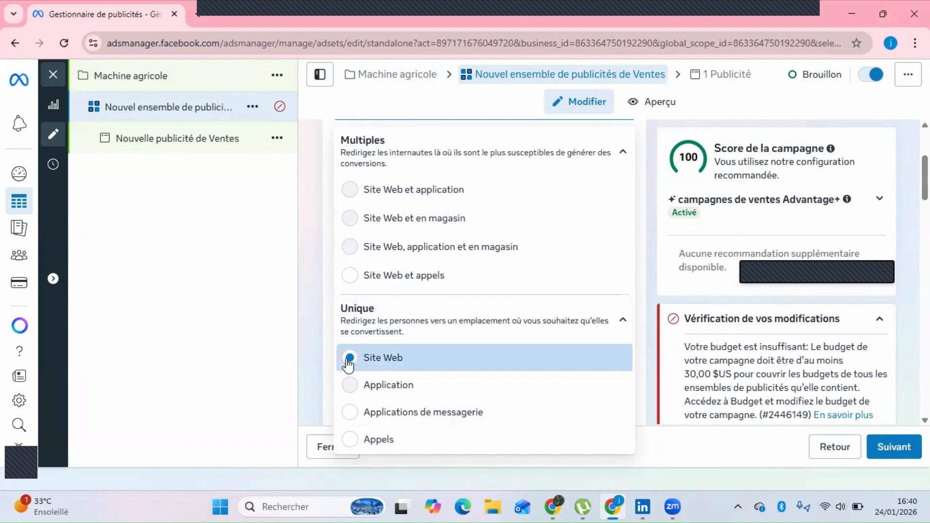
left_click(351, 412)
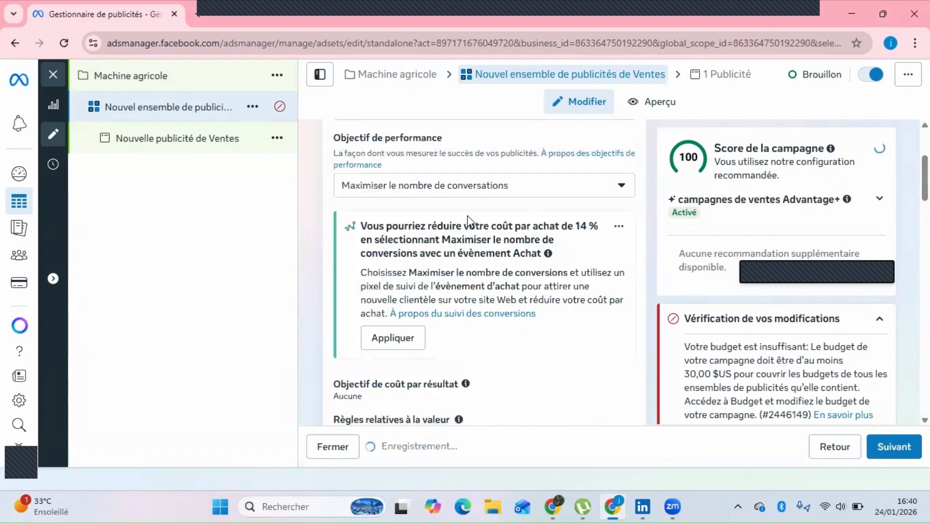
left_click(620, 183)
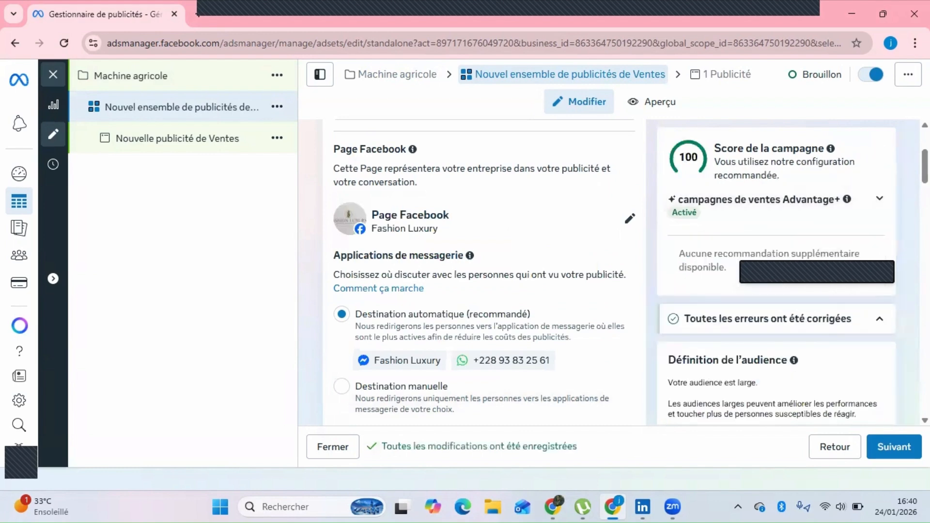
Step: Choose Goldtwins China Trade as the Facebook Page representing the business in the ad set
left_click_drag(926, 167, 925, 149)
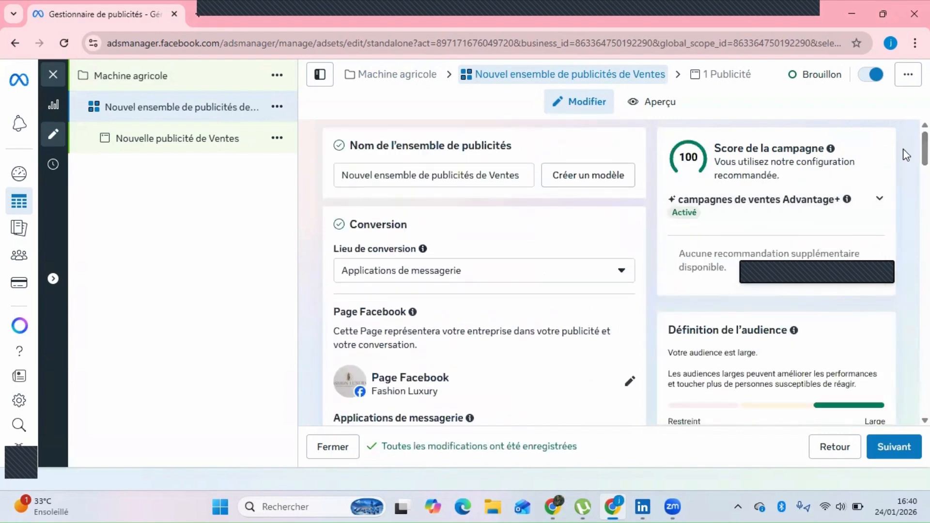
left_click_drag(925, 151, 925, 166)
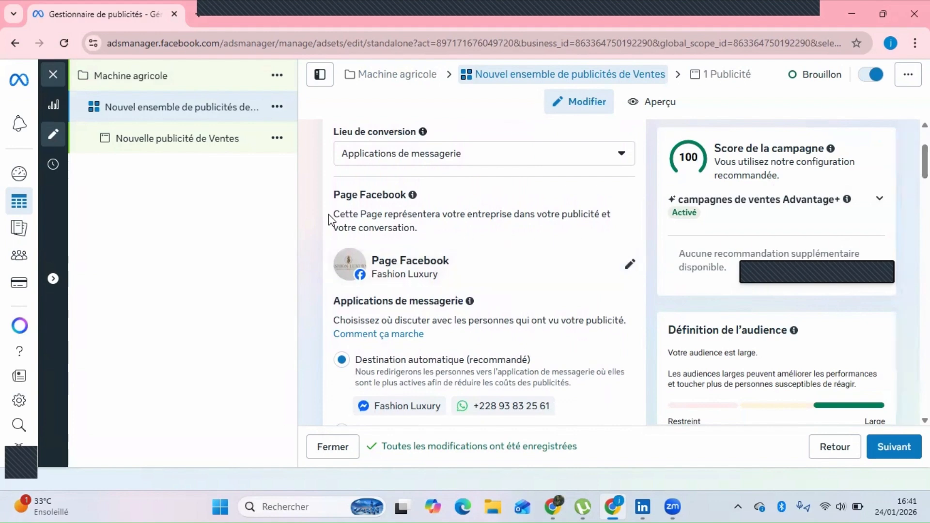
left_click(630, 264)
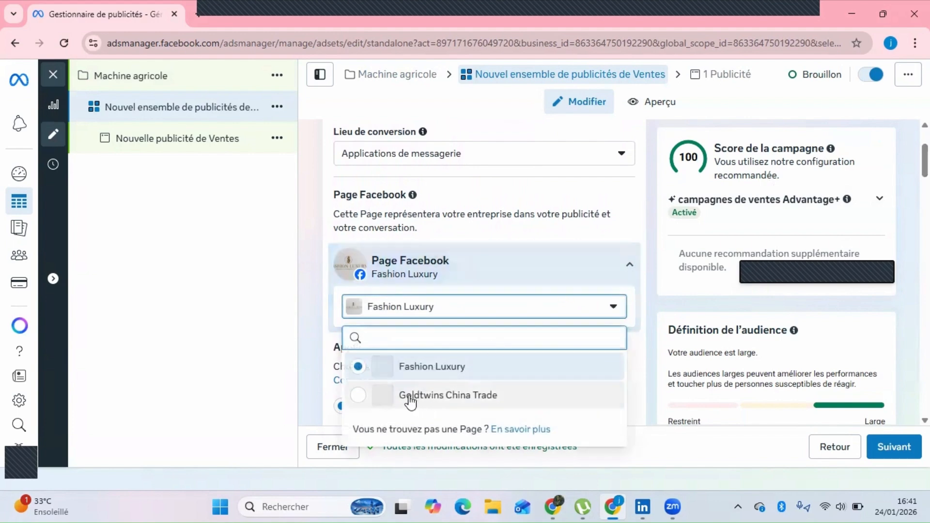
left_click(430, 391)
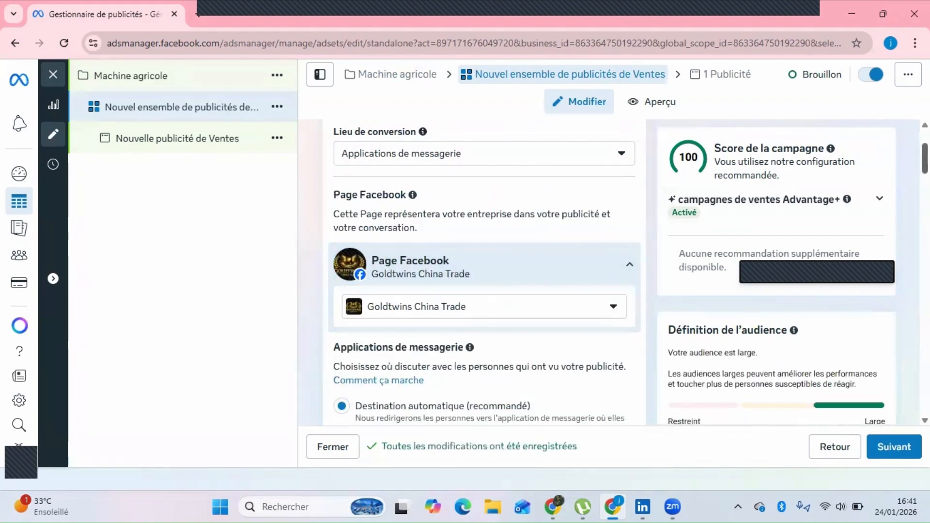
Step: Switch the messaging apps to Destination manuelle and deselect Messenger so that only WhatsApp is used
scroll(484, 272, "down", 3)
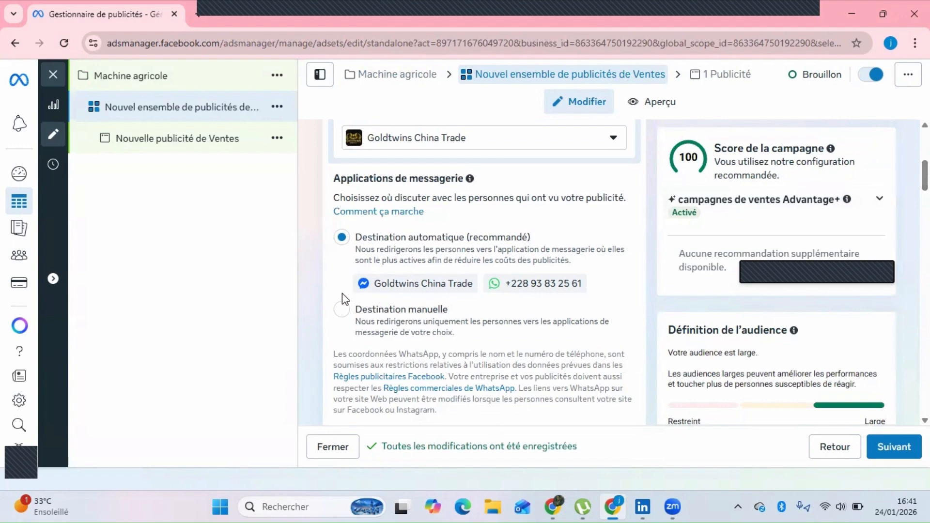
left_click(341, 310)
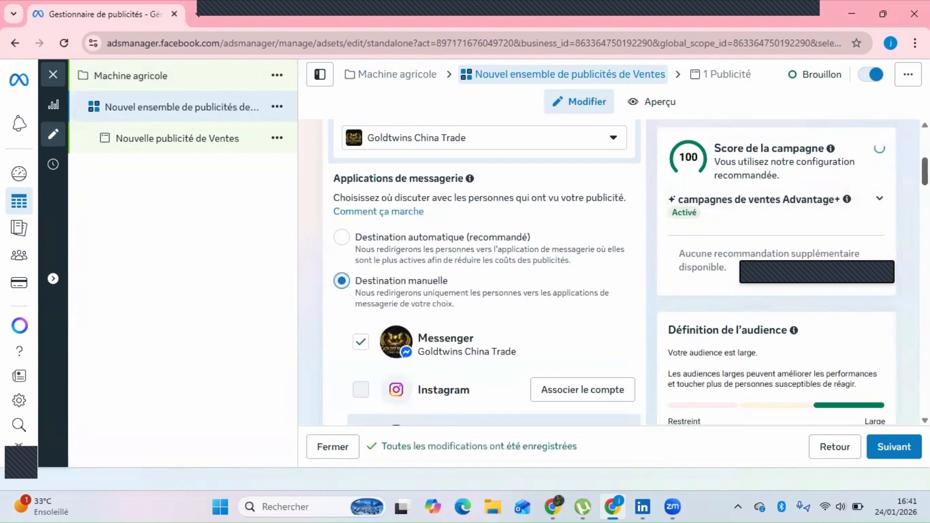
left_click_drag(925, 171, 925, 180)
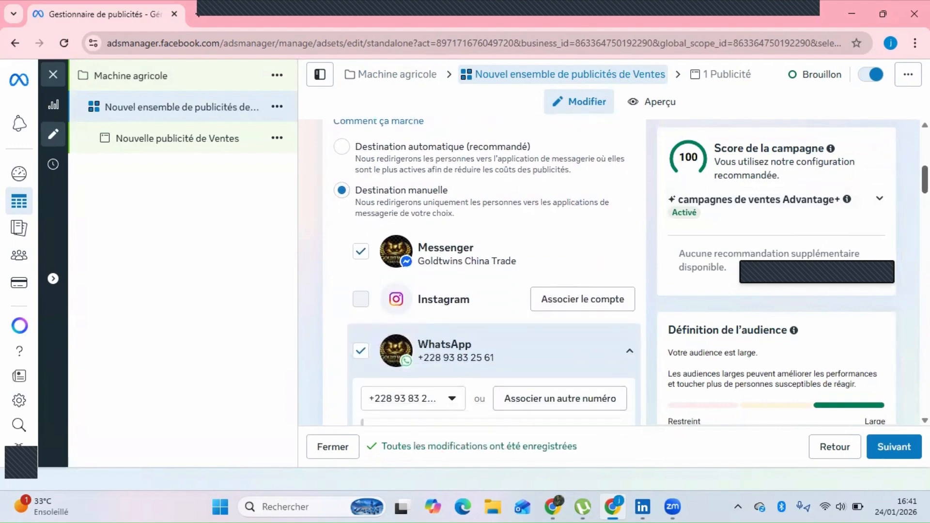
left_click(360, 251)
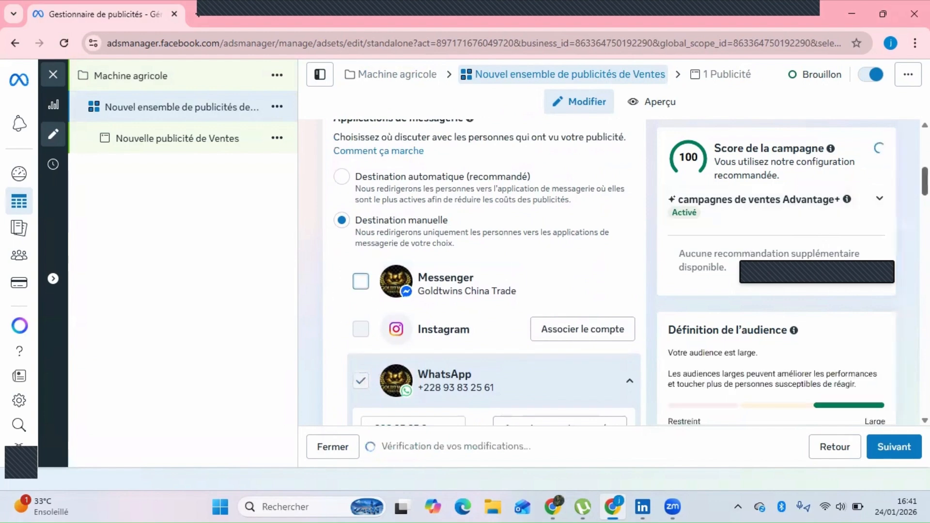
Step: Review the ad set's WhatsApp destination, performance objective, and budget and schedule settings
scroll(485, 273, "down", 4)
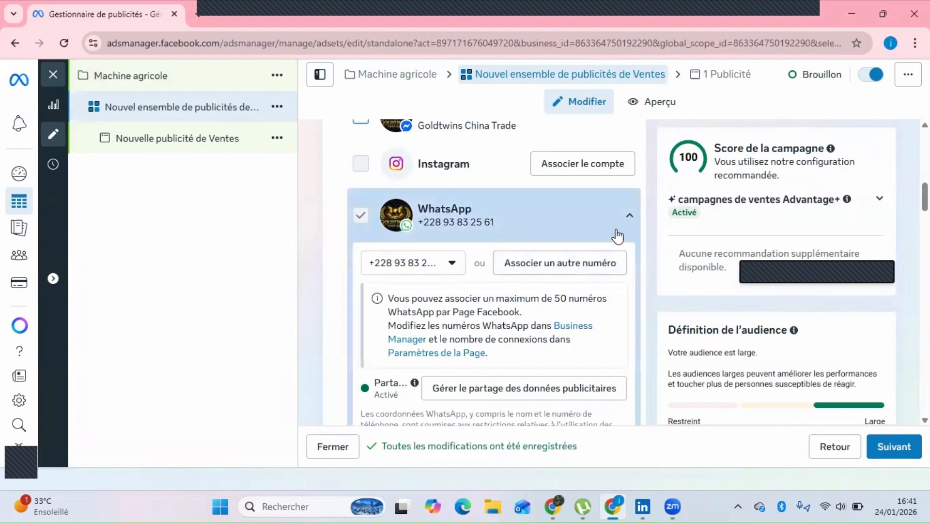
scroll(484, 271, "down", 7)
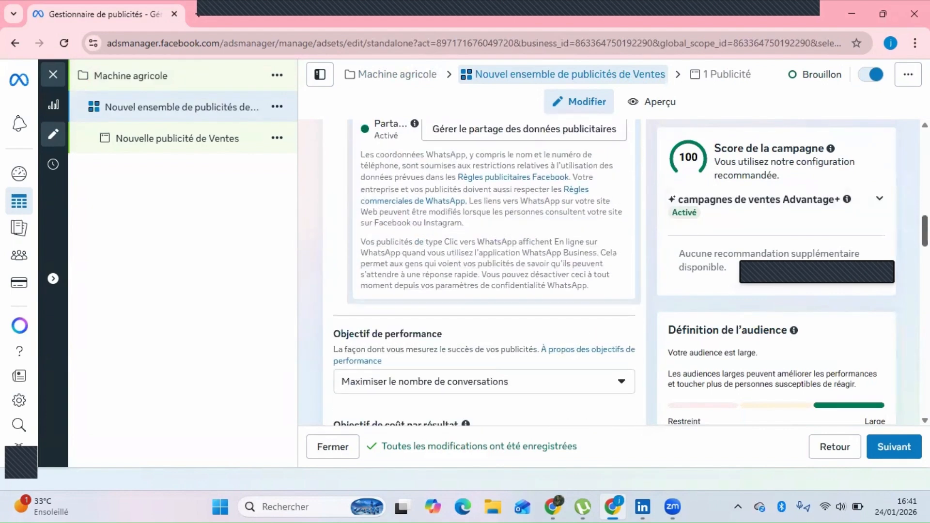
scroll(485, 272, "down", 4)
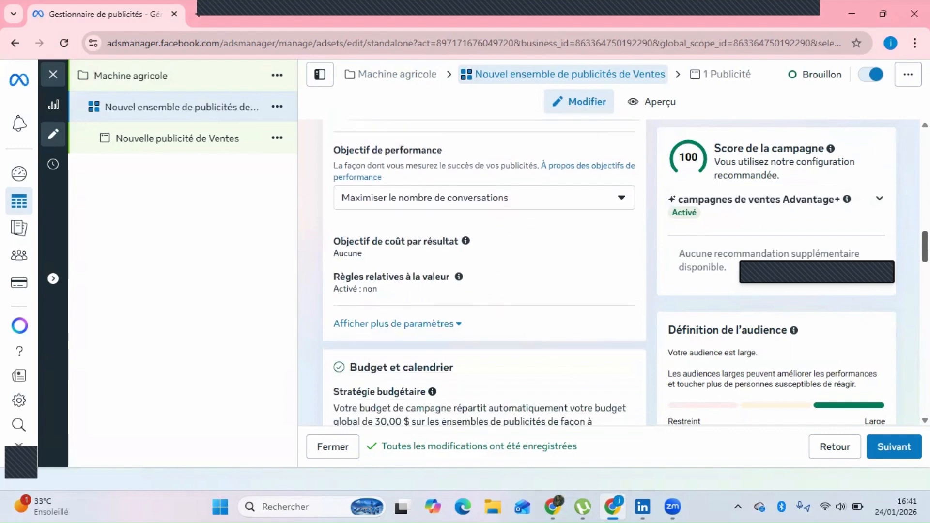
scroll(485, 271, "down", 2)
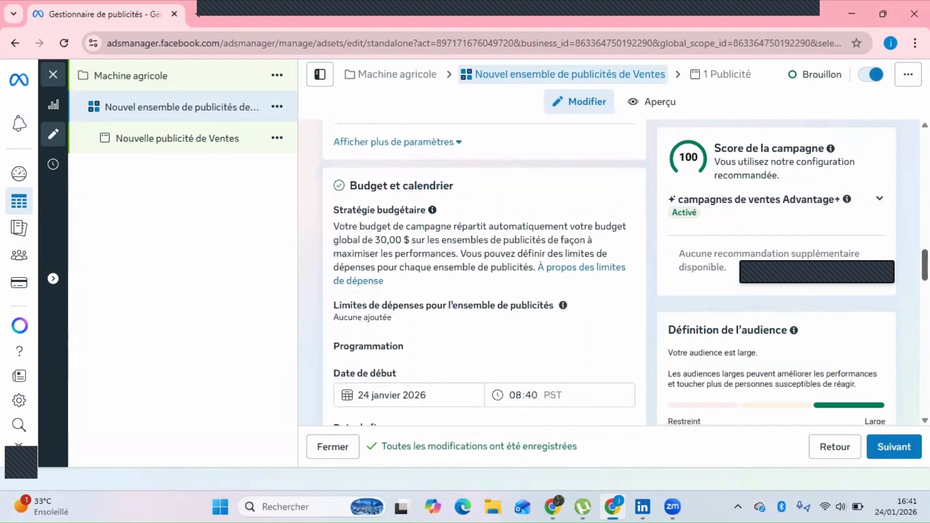
scroll(484, 272, "down", 1)
scroll(485, 272, "up", 3)
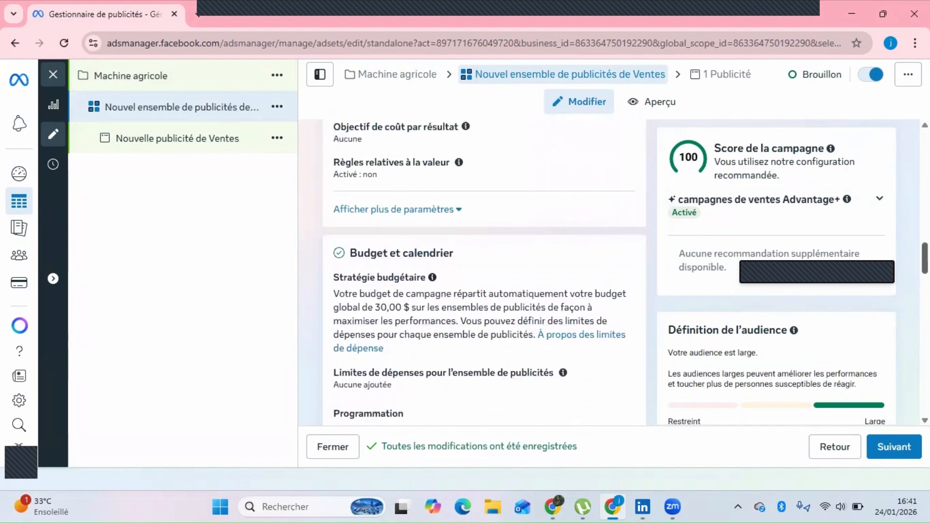
scroll(484, 271, "down", 1)
scroll(485, 272, "down", 2)
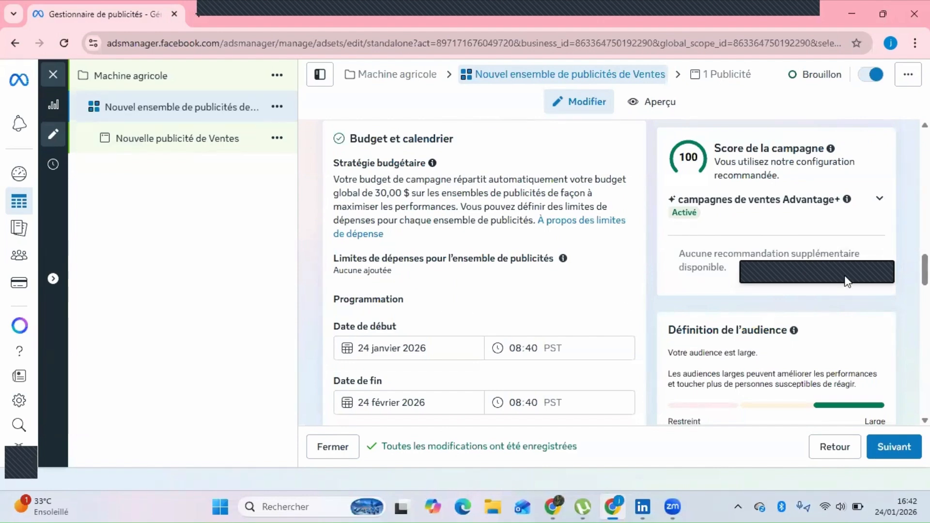
Step: Set the start time in the ad set's schedule to 20:00 PST
scroll(847, 281, "down", 3)
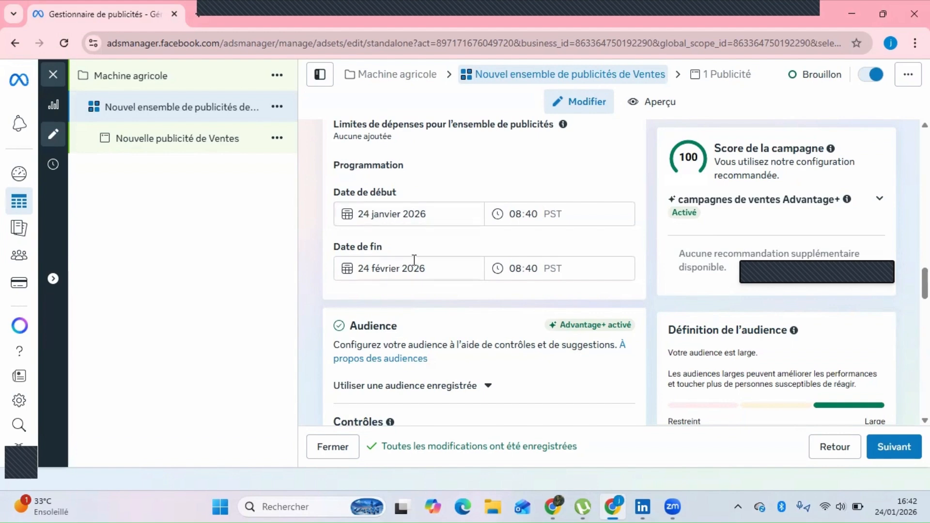
left_click(526, 211)
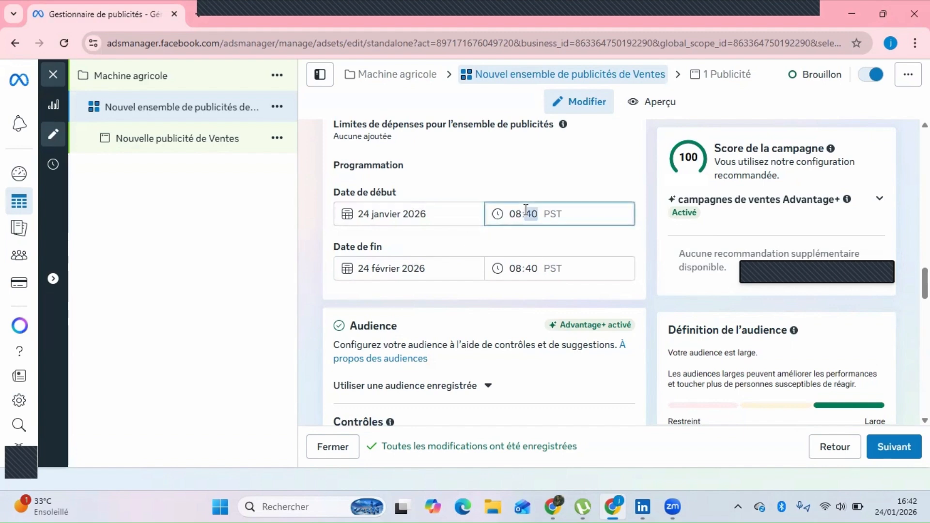
left_click(522, 216)
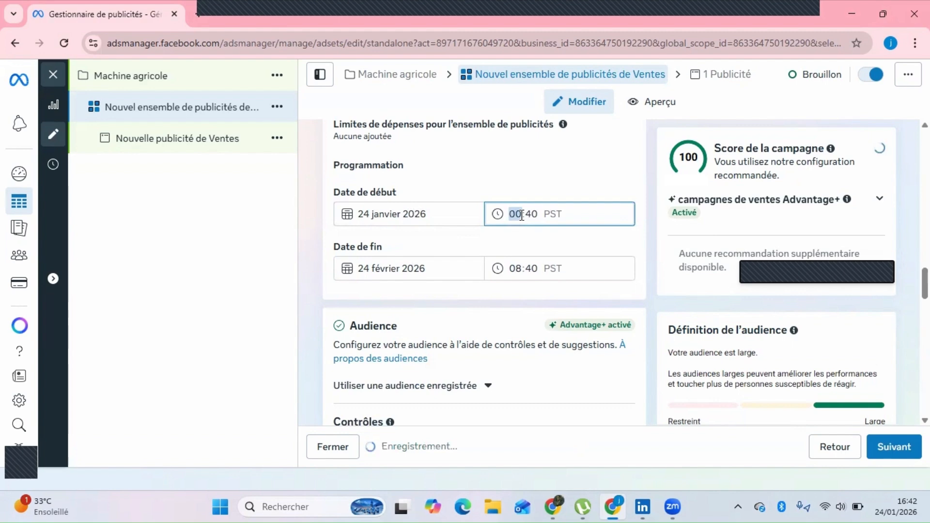
key("Tab")
left_click(382, 267)
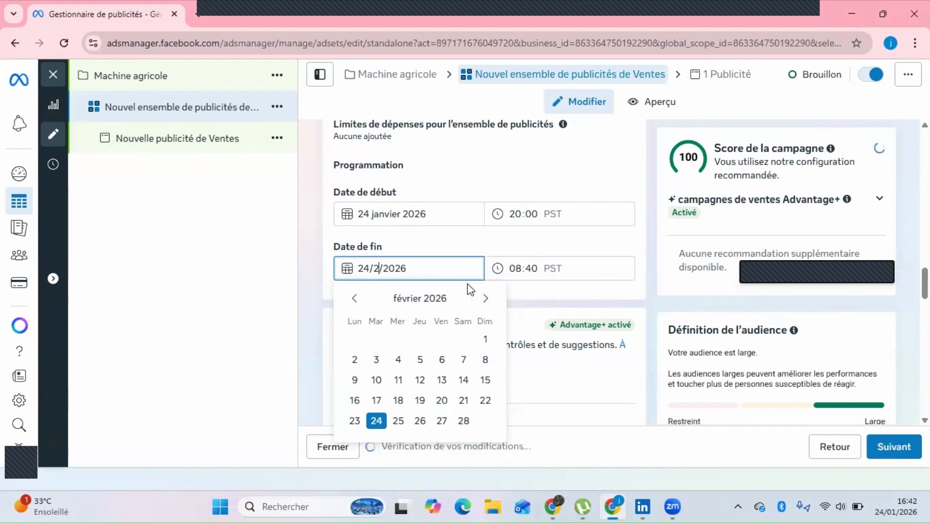
left_click(388, 212)
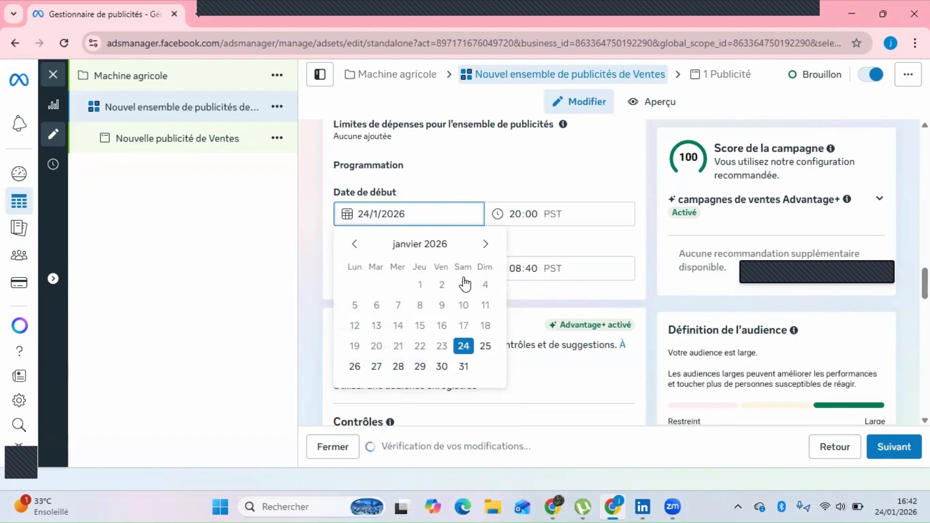
left_click(484, 245)
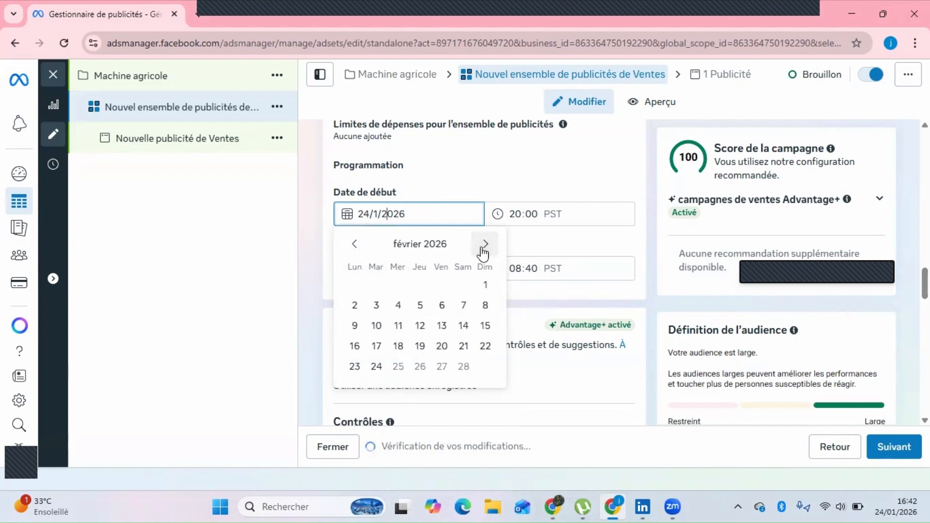
left_click(462, 310)
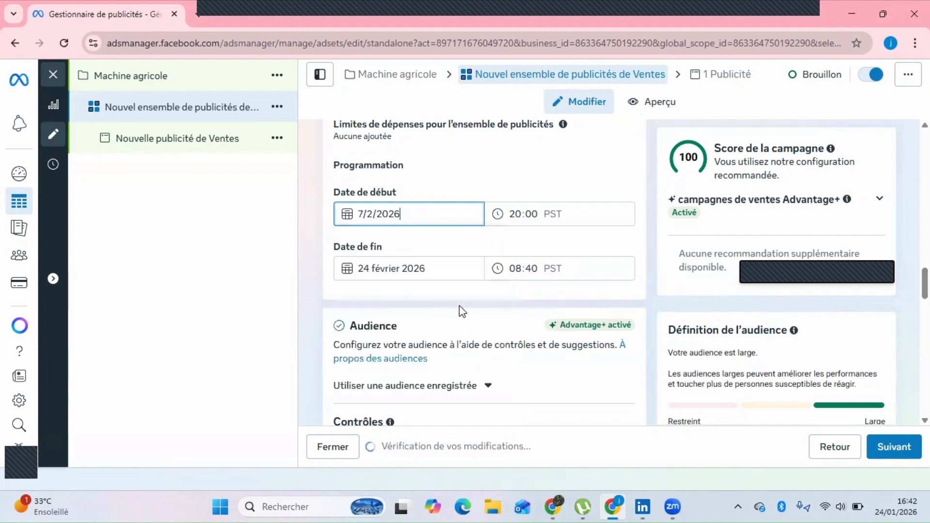
left_click(396, 214)
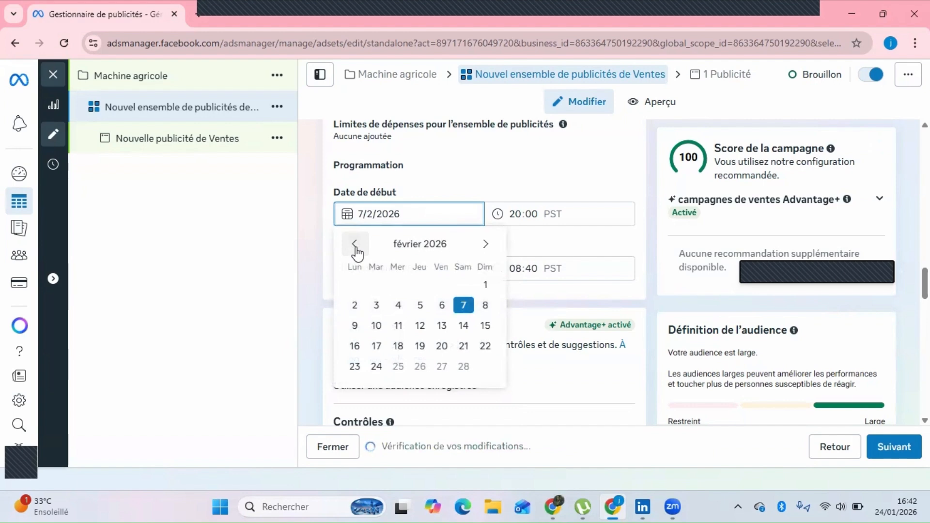
left_click(354, 245)
left_click(463, 346)
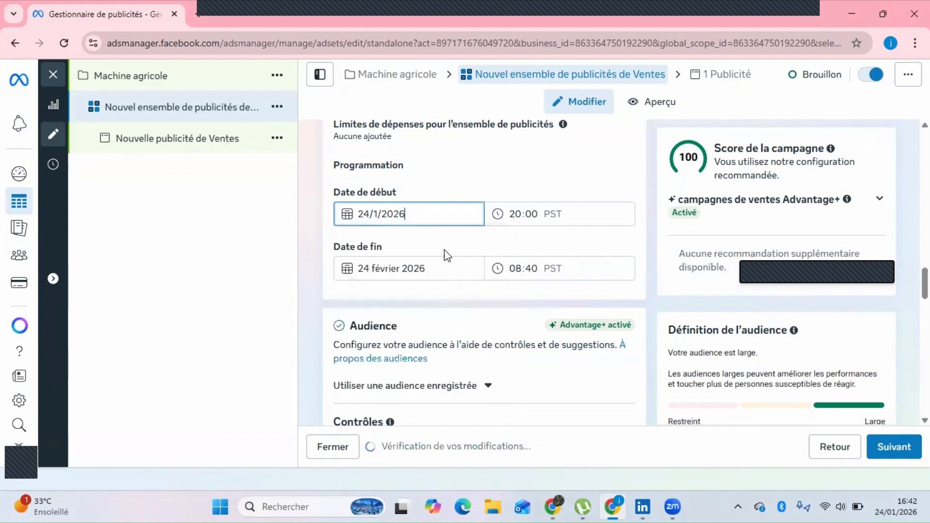
Step: Set the ad set's end date to 7 février 2026 and its end time to 20:00 PST
left_click(420, 267)
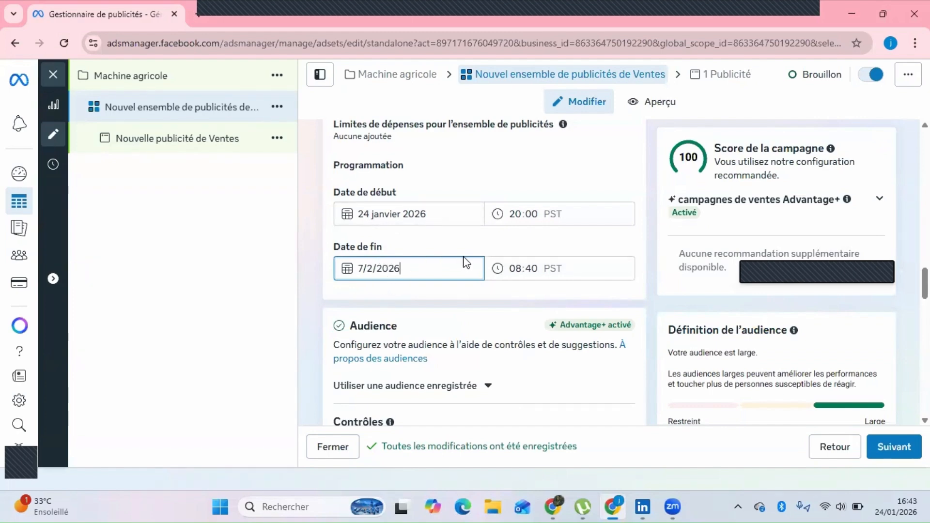
left_click(523, 270)
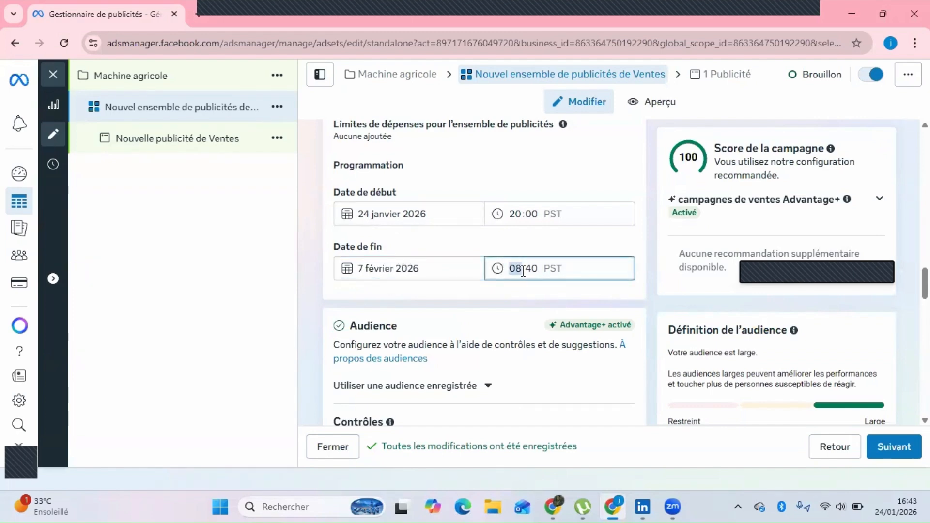
key("Tab")
type("00")
left_click(554, 215)
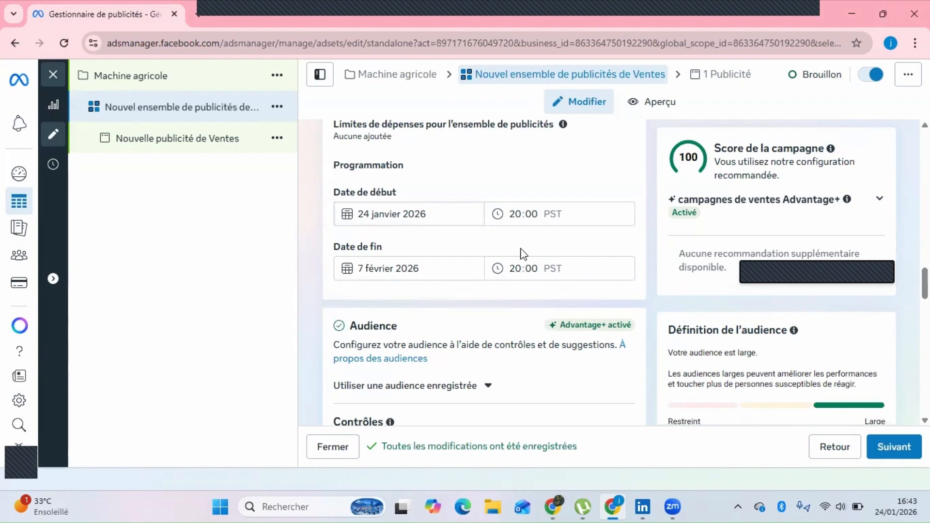
Step: Review the ad set's schedule and the audience controls, including location, minimum age and languages
scroll(485, 273, "down", 2)
scroll(485, 273, "up", 3)
scroll(485, 273, "up", 1)
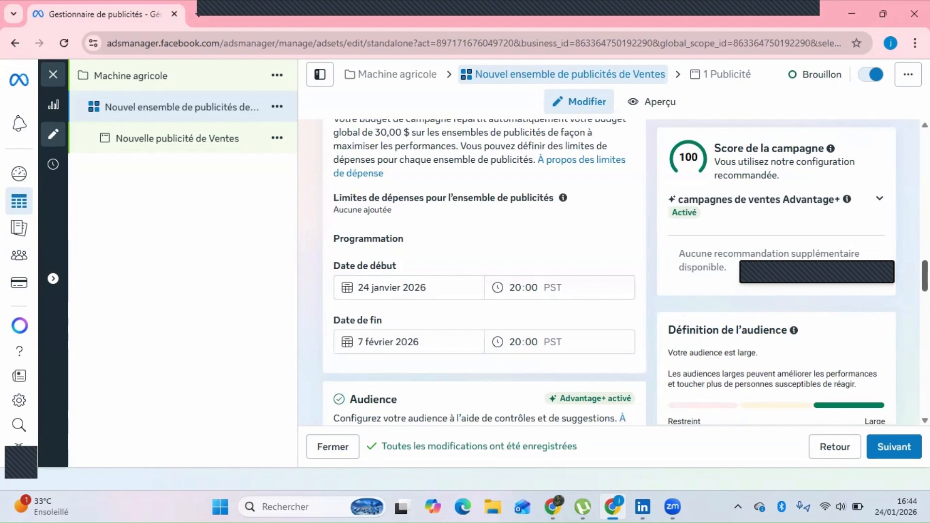
scroll(484, 272, "down", 6)
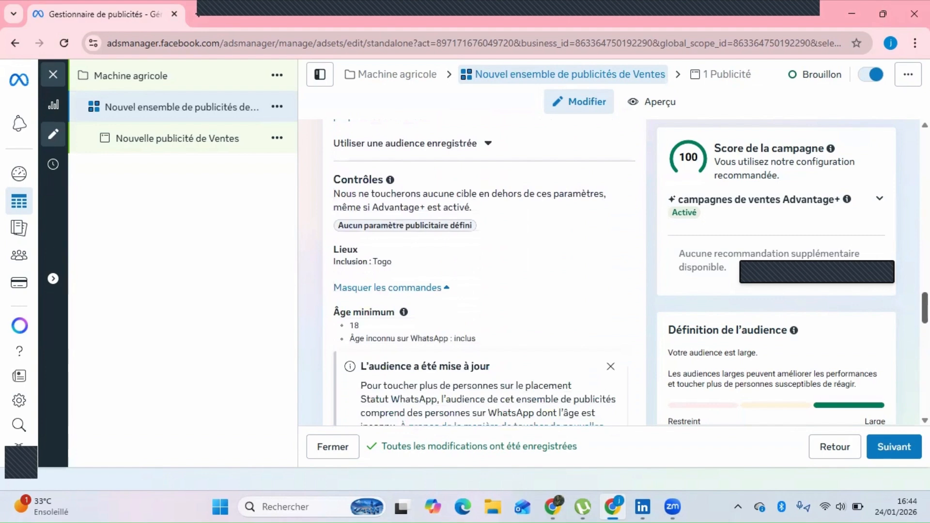
scroll(485, 272, "up", 3)
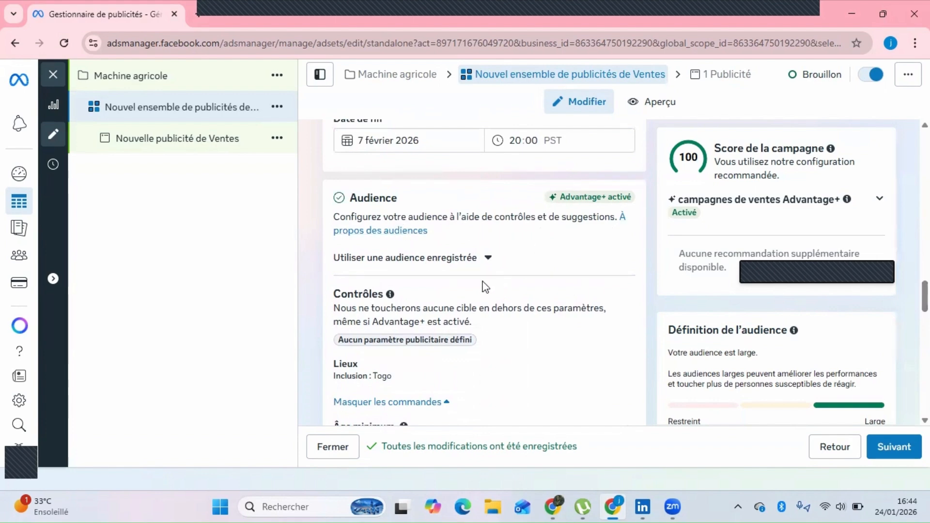
left_click_drag(925, 296, 925, 307)
scroll(412, 271, "down", 5)
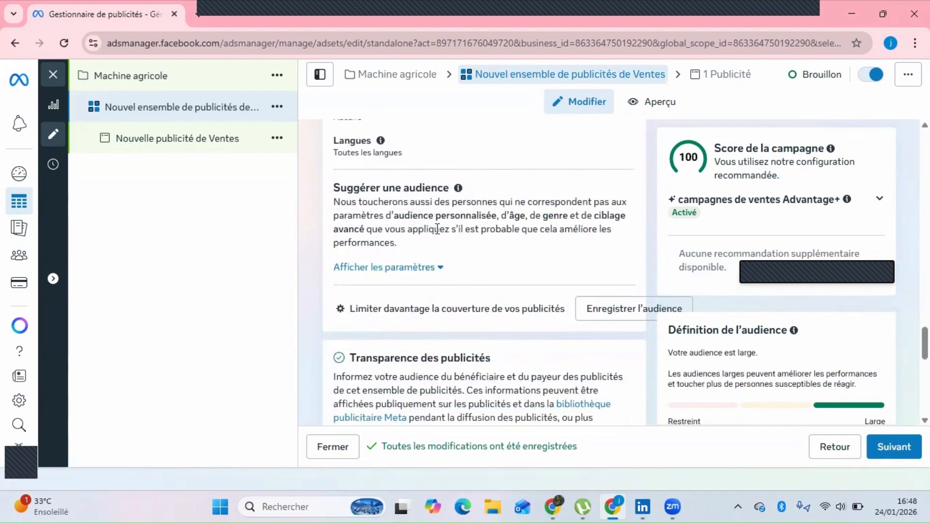
Step: Show the suggested audience parameters and check the options for age range and gender
left_click(441, 270)
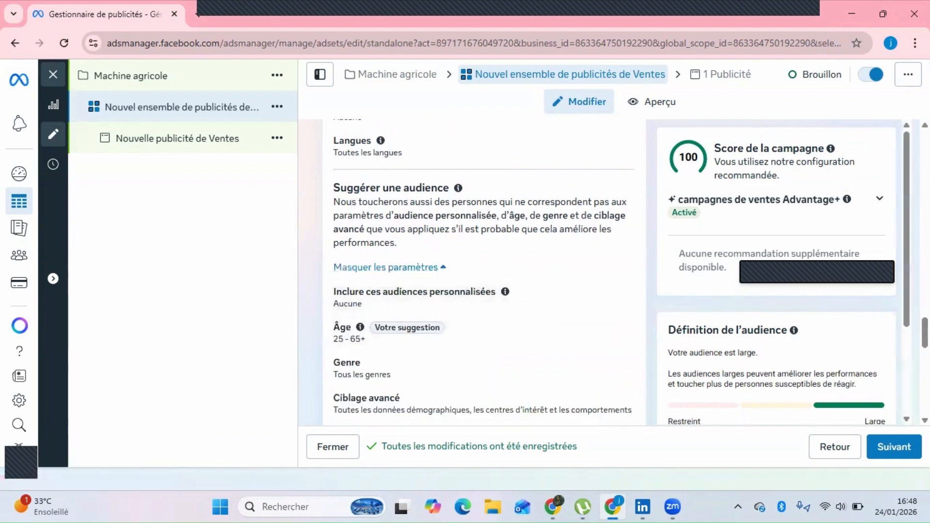
scroll(484, 272, "down", 3)
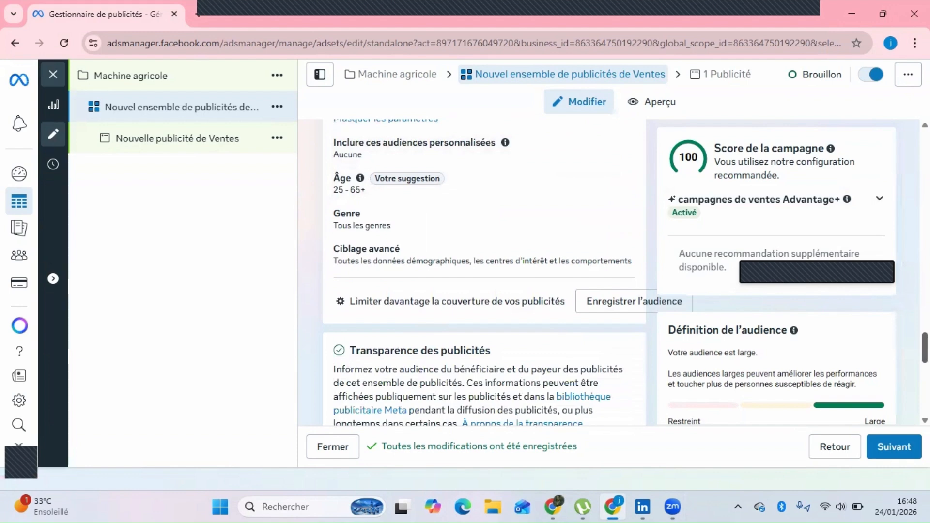
left_click(626, 185)
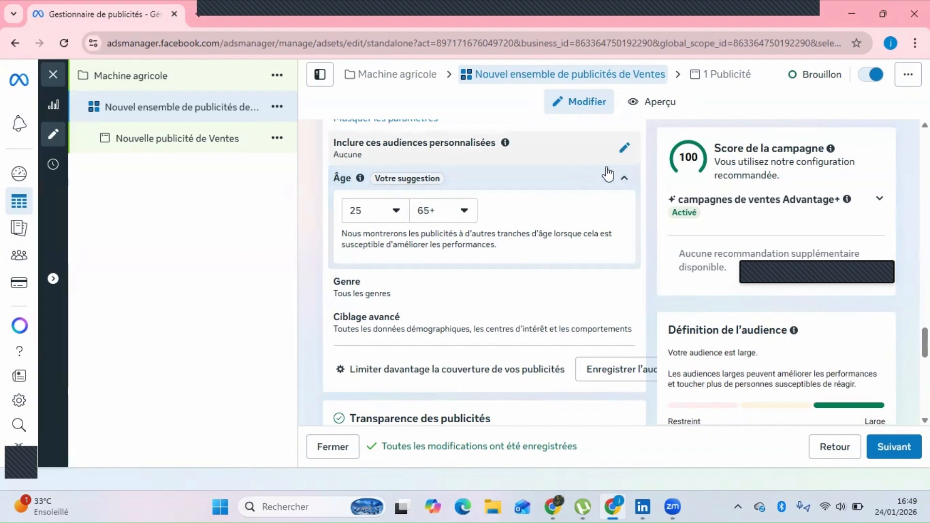
left_click(623, 182)
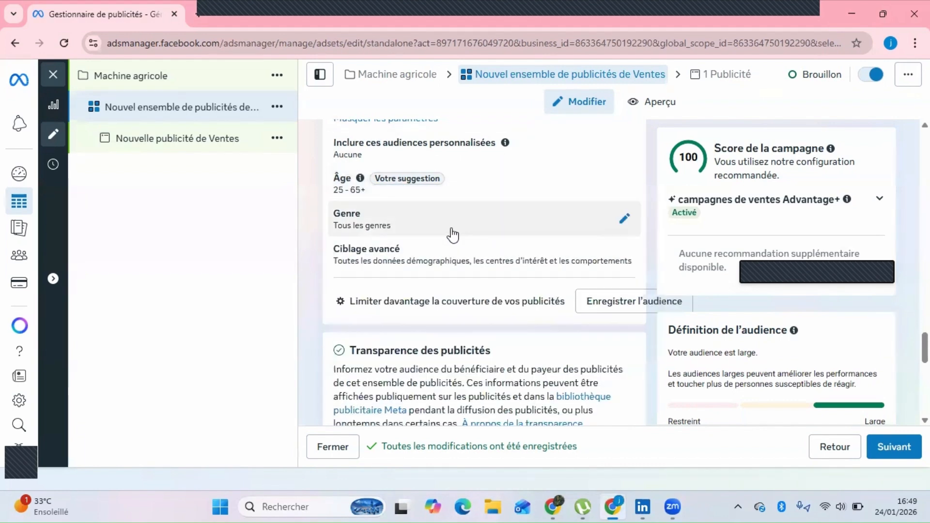
left_click(624, 221)
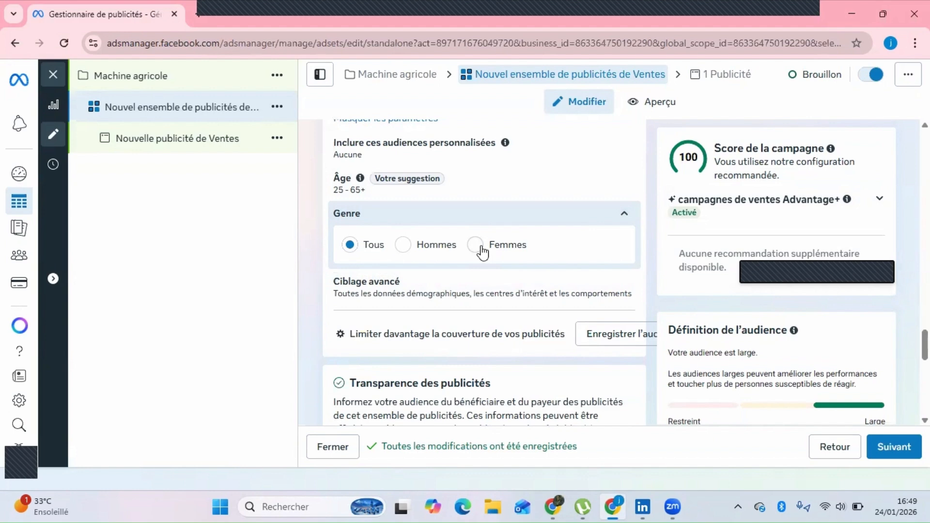
left_click(625, 217)
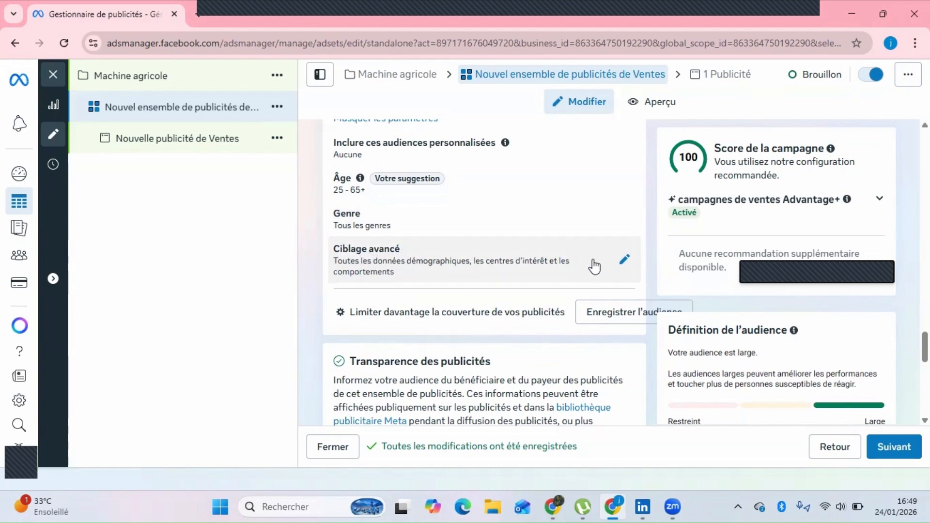
Step: Search the advanced targeting for "bi" and add the interest Bijoux (habillement) to the suggested audience
left_click(625, 261)
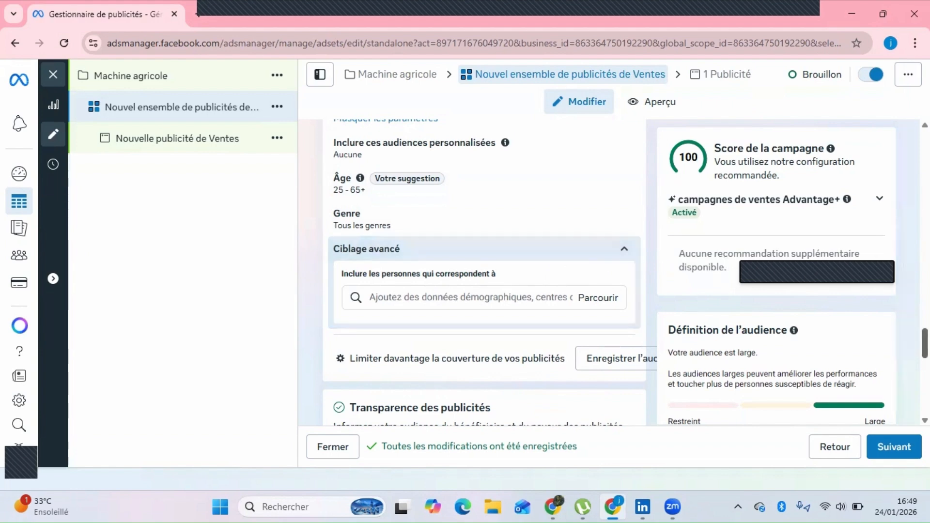
mouse_move(925, 343)
left_mouse_down()
mouse_move(925, 352)
mouse_move(925, 344)
left_mouse_up()
left_click(590, 298)
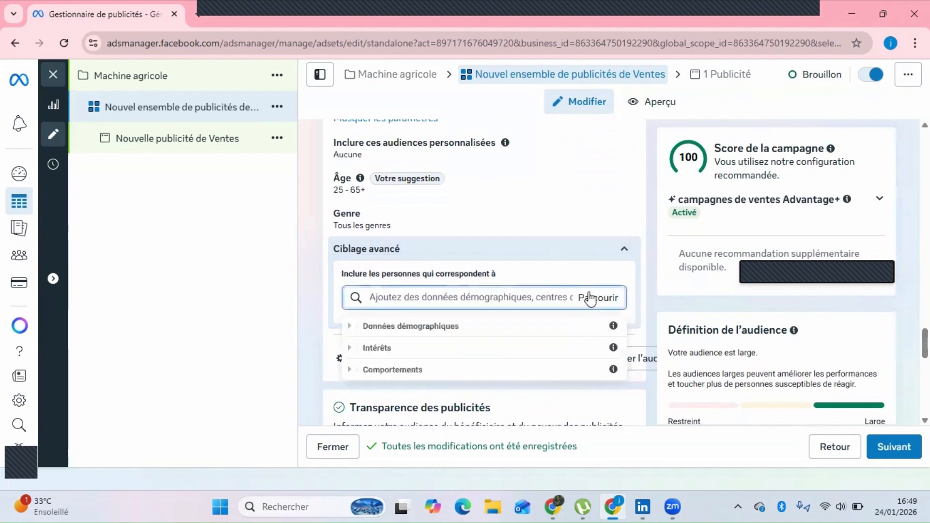
left_click(427, 302)
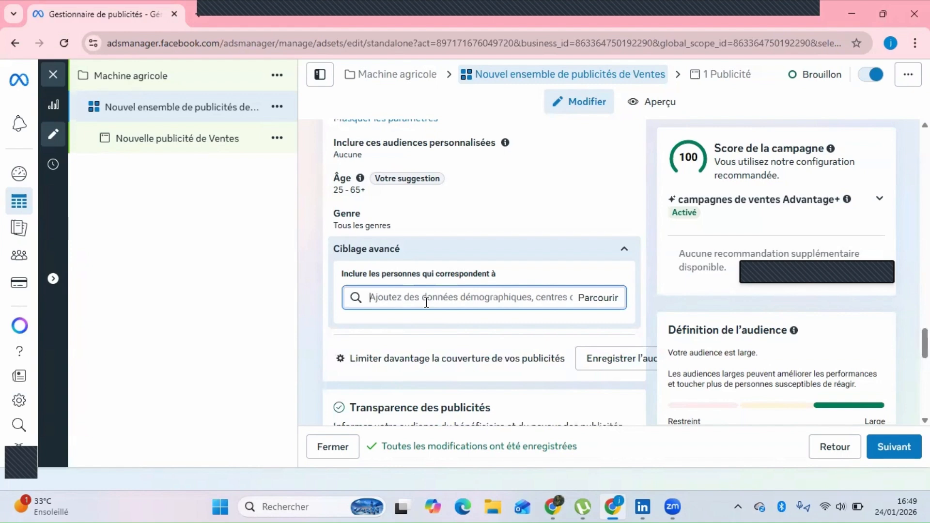
type("bi")
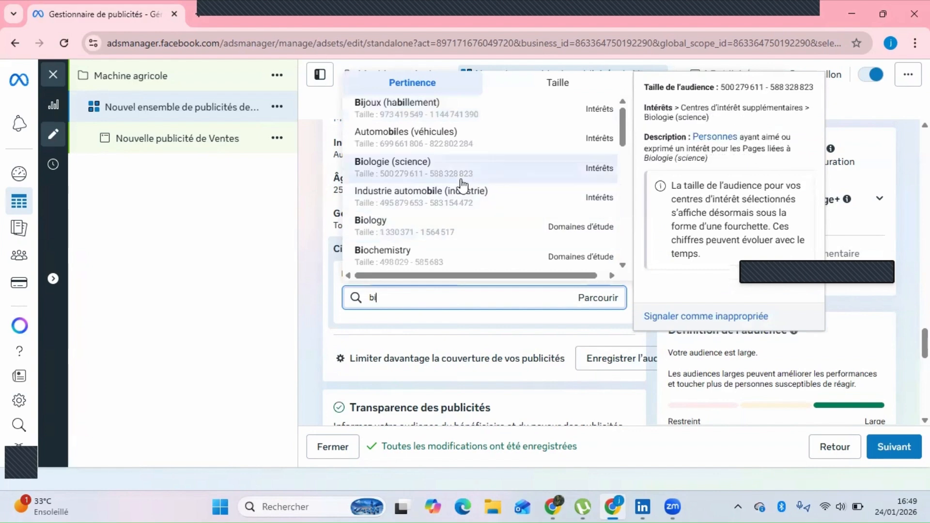
left_click(438, 116)
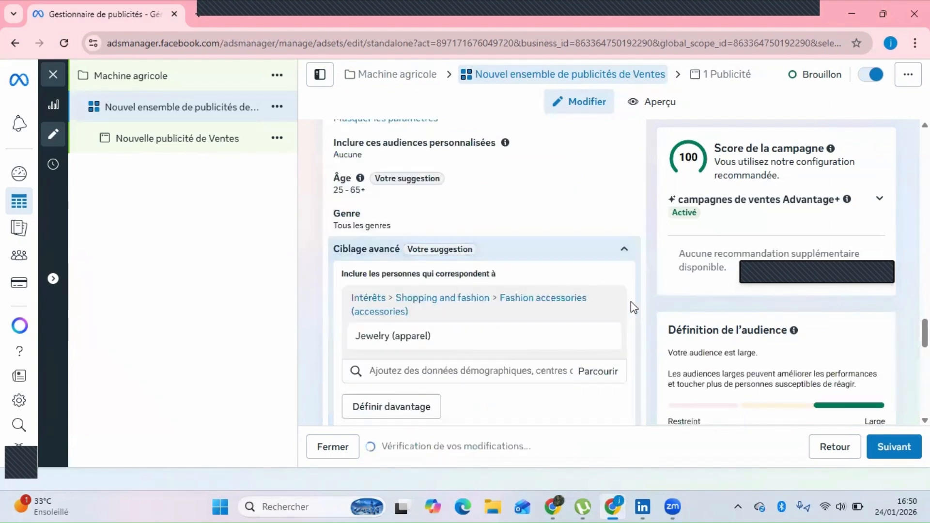
Step: Search the advanced targeting for "anni" and add the interest Anniversaire (évènement) to the suggested audience
scroll(643, 306, "down", 1)
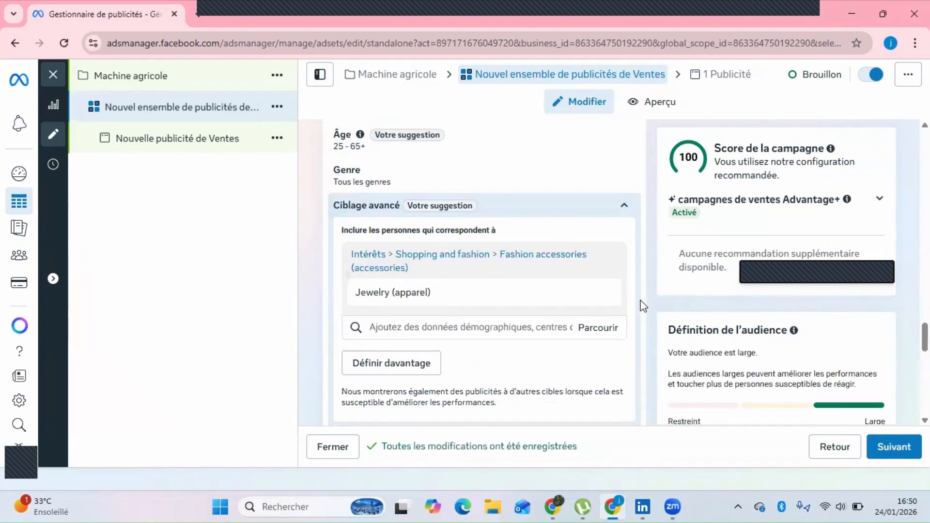
left_click(421, 320)
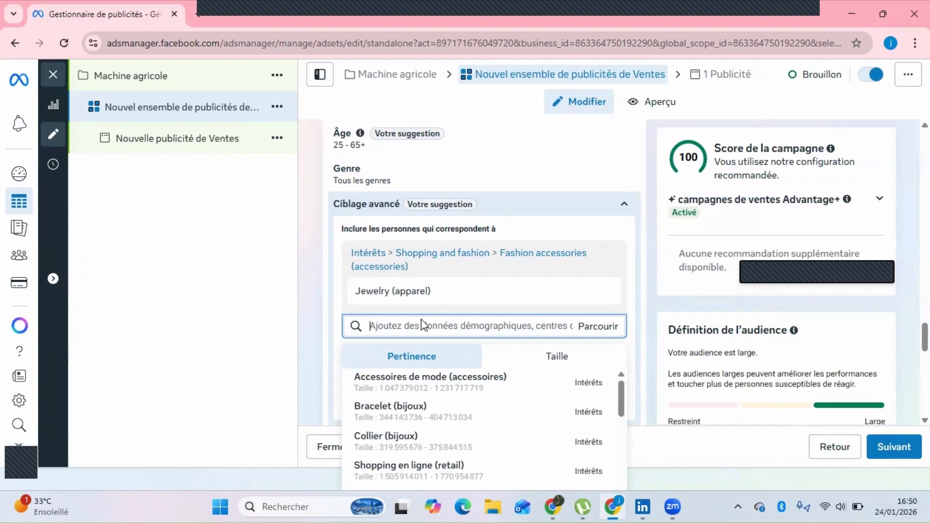
type("anni")
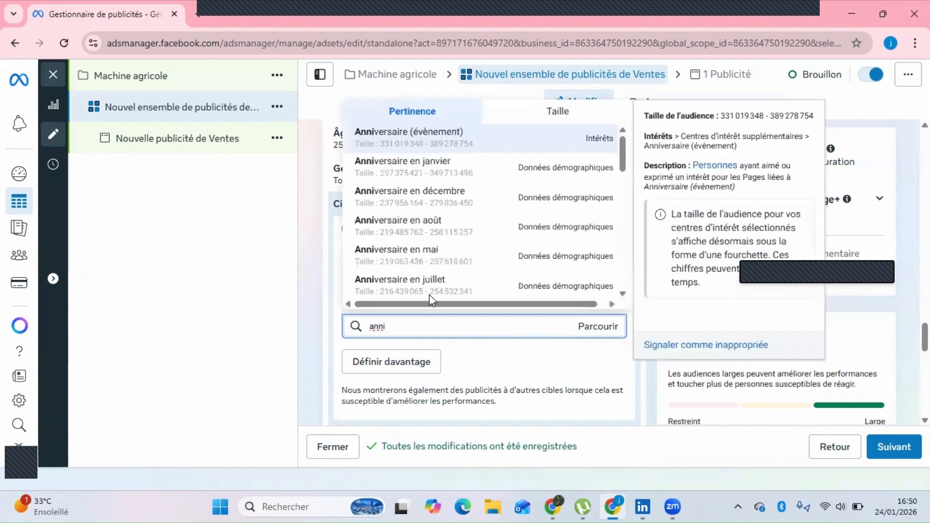
left_click(436, 142)
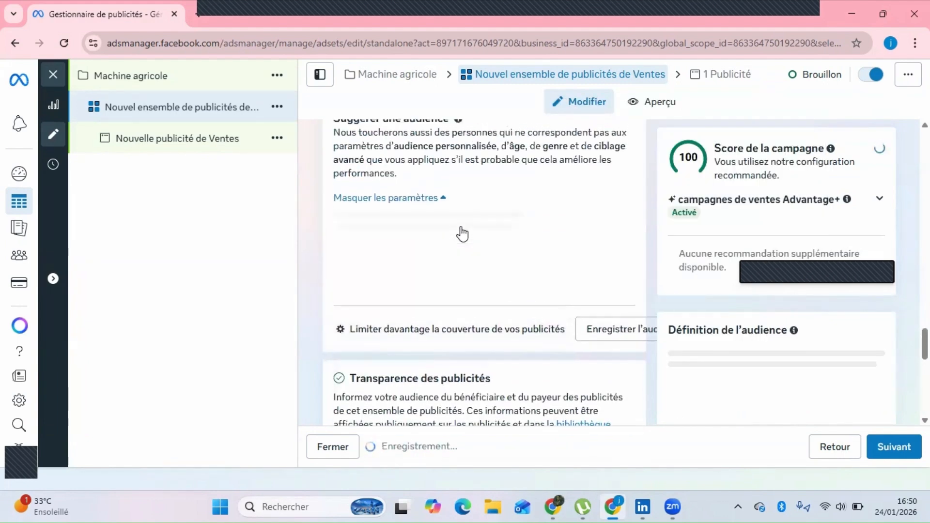
Step: Search the advanced targeting for "penda" and add the interest pendentif (bijoux) to the suggested audience
scroll(463, 234, "down", 4)
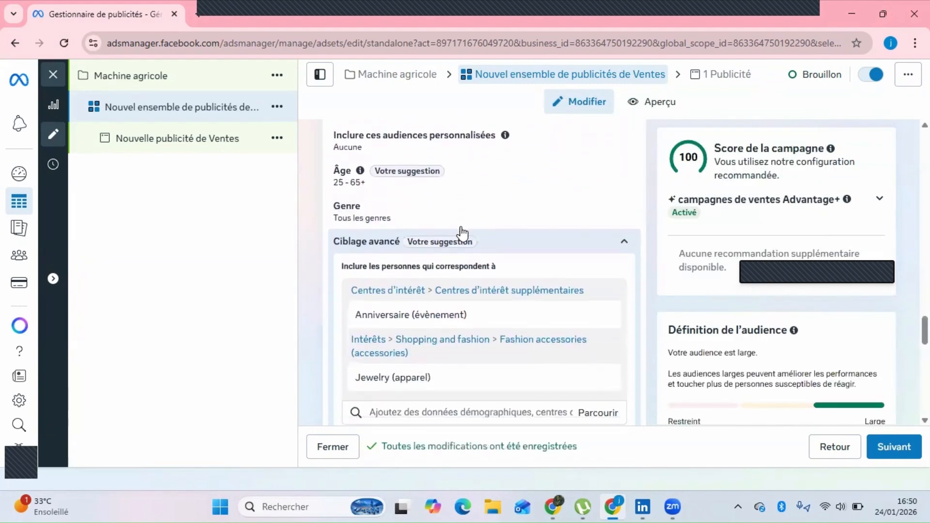
scroll(463, 234, "down", 1)
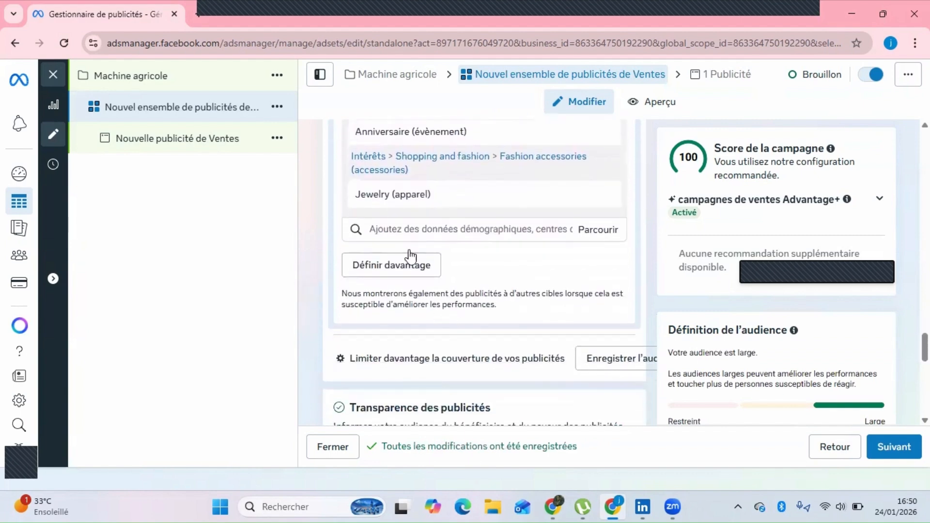
left_click(408, 231)
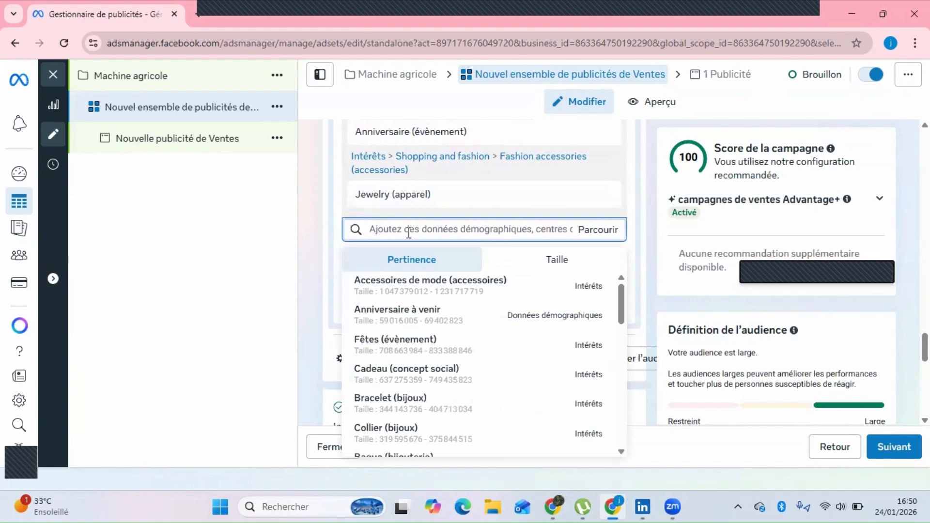
type("pen")
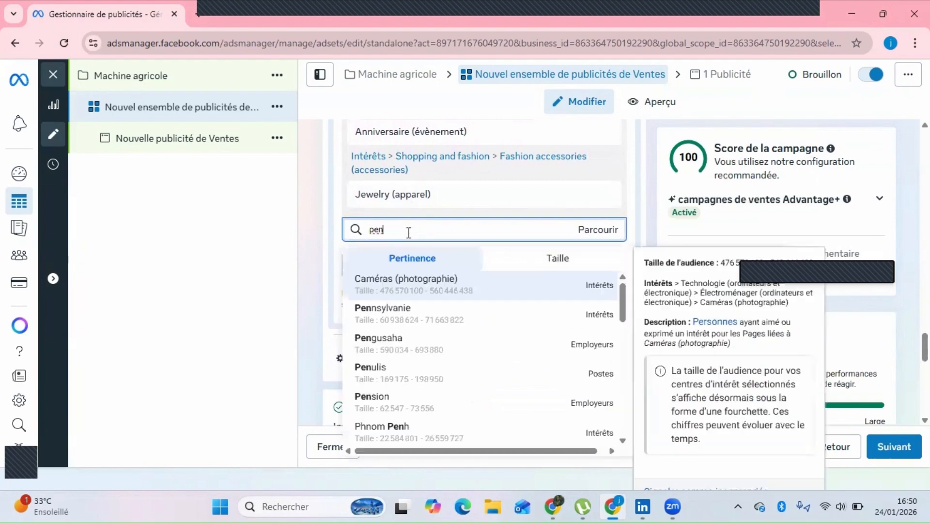
type("da")
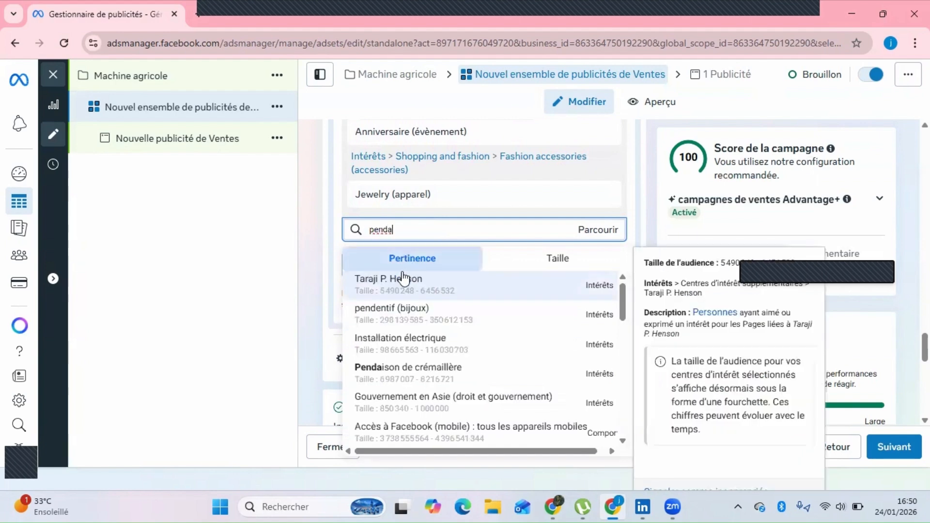
left_click(398, 310)
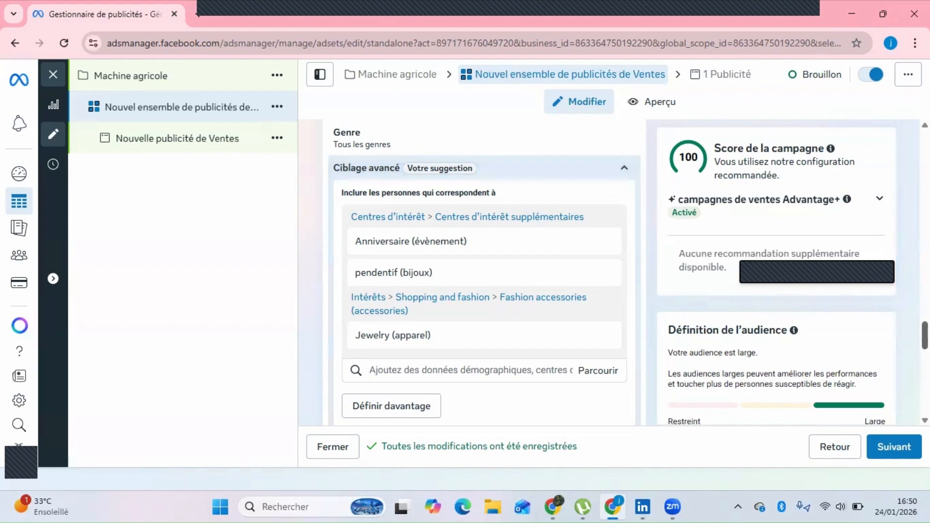
Step: Rename the ad set as bijou
scroll(485, 271, "up", 3)
scroll(485, 272, "down", 6)
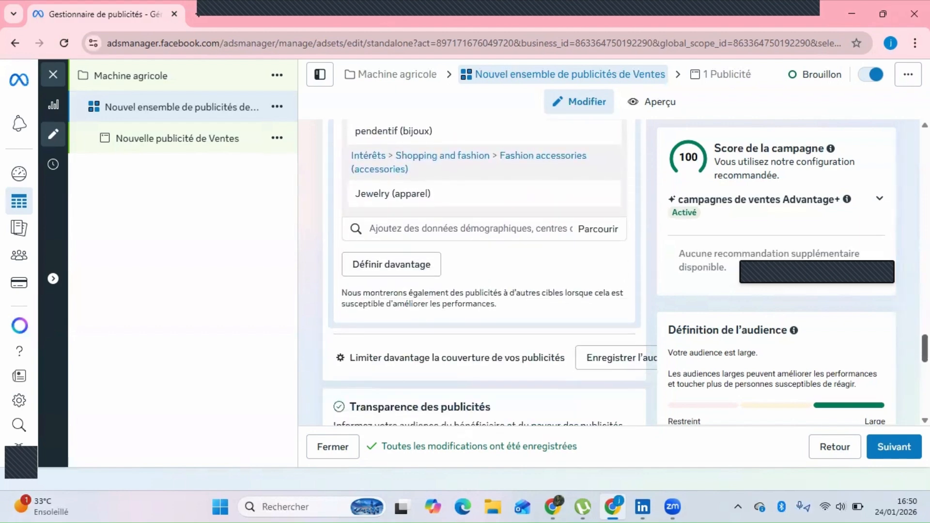
scroll(485, 271, "down", 1)
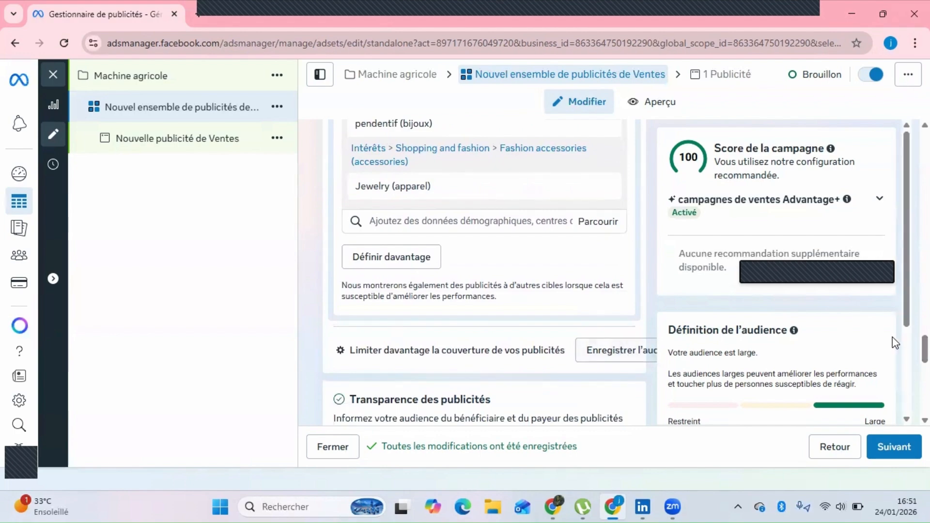
left_click_drag(925, 349, 925, 145)
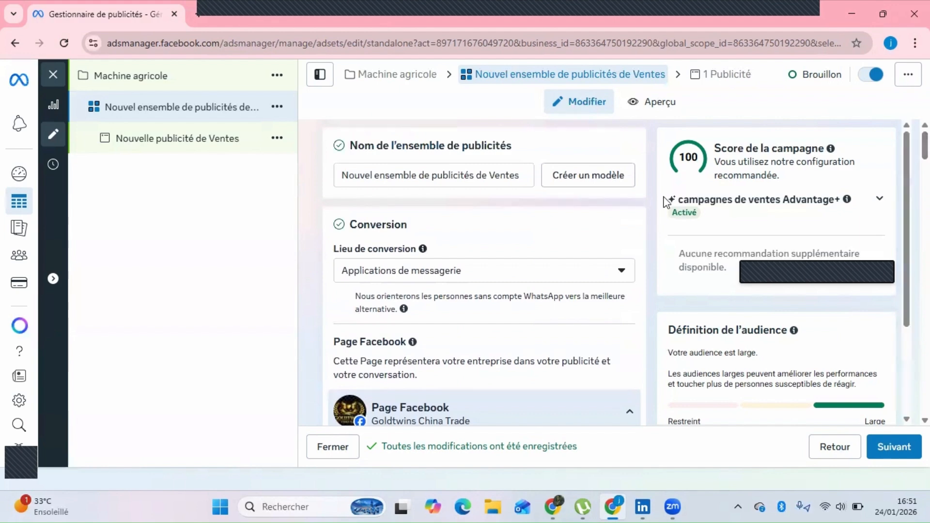
left_click(518, 176)
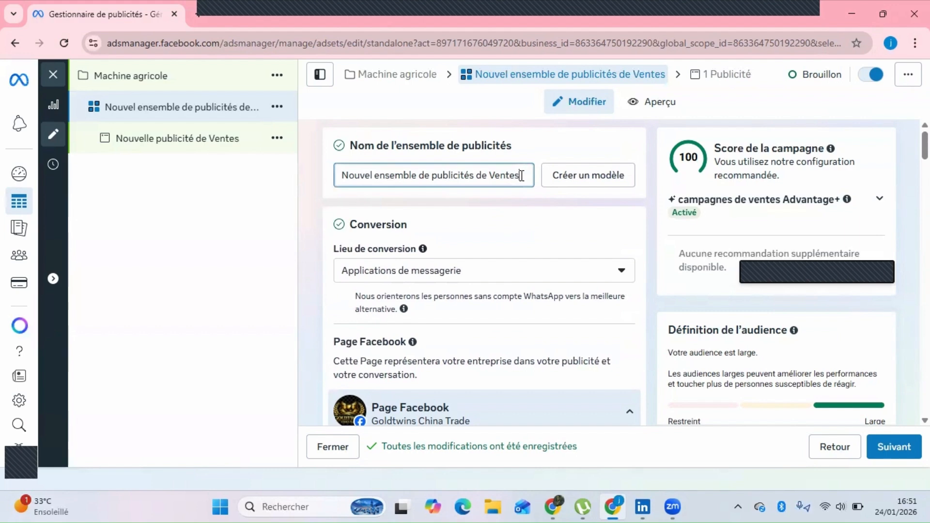
key("BackSpace")
key("BackSpace")
key("BackSpace")
key("BackSpace")
key("BackSpace")
key("BackSpace")
key("BackSpace")
key("BackSpace")
key("BackSpace")
key("BackSpace")
key("BackSpace")
key("BackSpace")
key("BackSpace")
key("BackSpace")
key("BackSpace")
key("BackSpace")
key("BackSpace")
key("BackSpace")
key("BackSpace")
key("BackSpace")
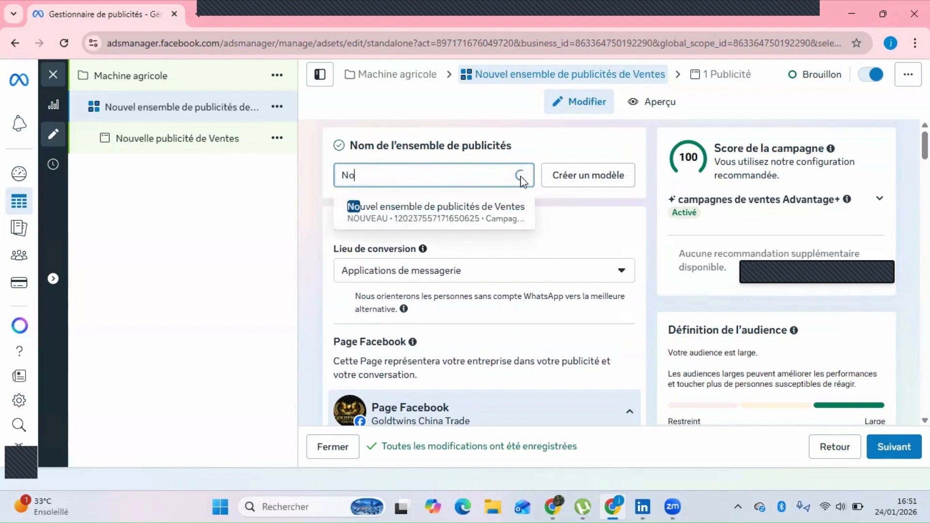
key("BackSpace")
key("BackSpace")
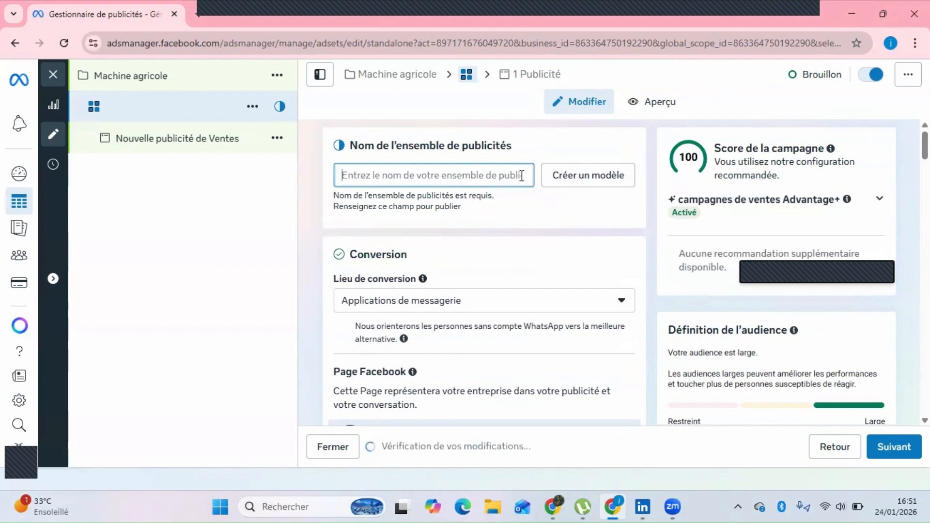
type("bijou")
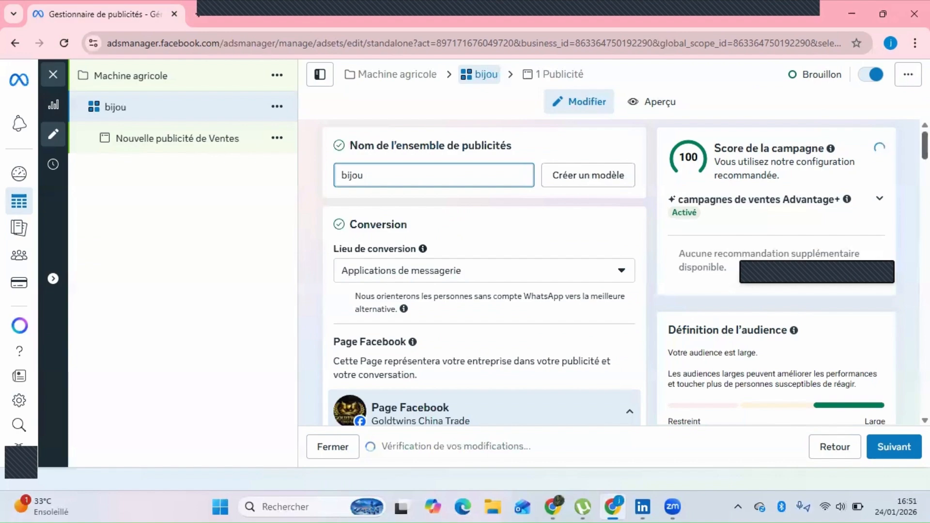
Step: Save the ad set's audience for reuse under the name bijou
scroll(828, 154, "down", 10)
scroll(484, 271, "down", 10)
scroll(484, 271, "down", 10)
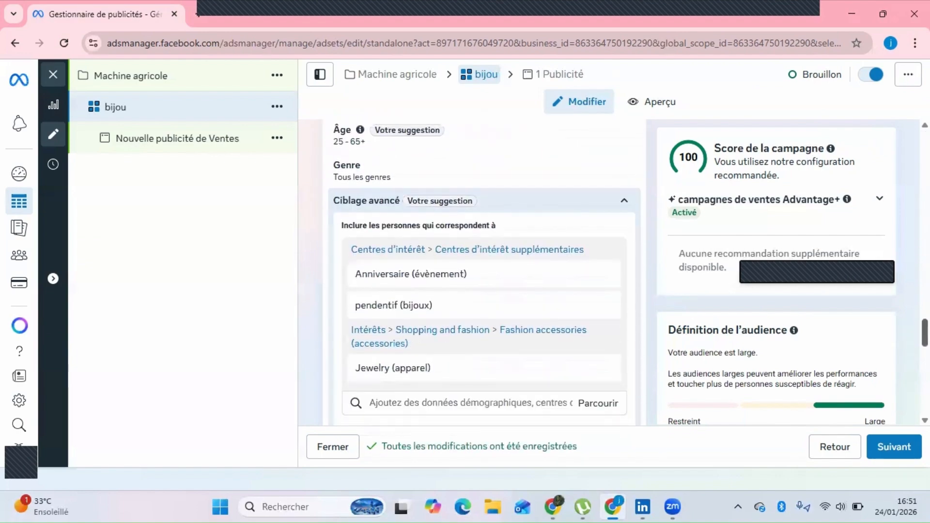
scroll(485, 271, "up", 4)
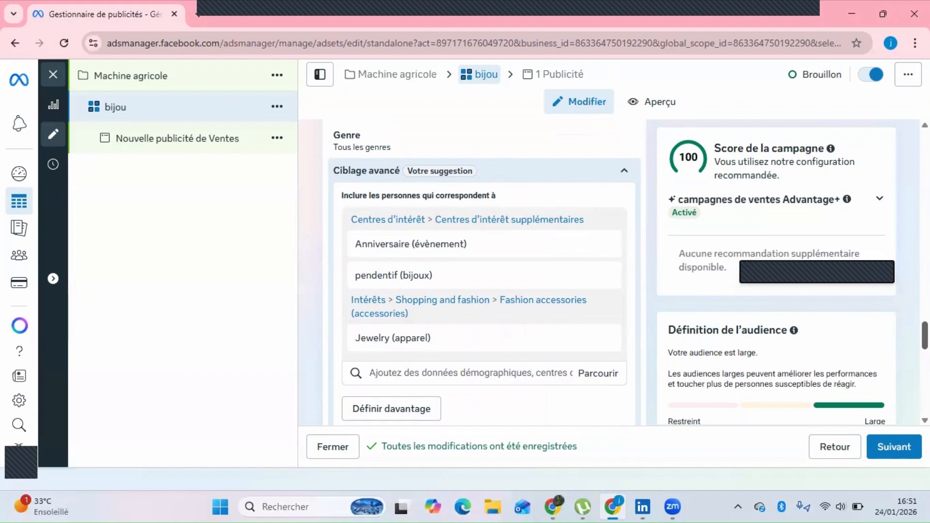
scroll(485, 272, "down", 3)
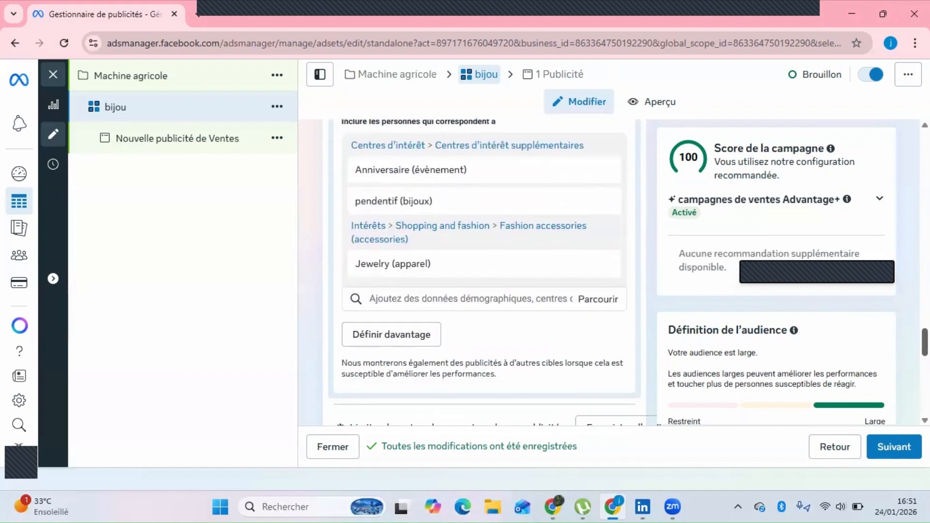
left_click(625, 364)
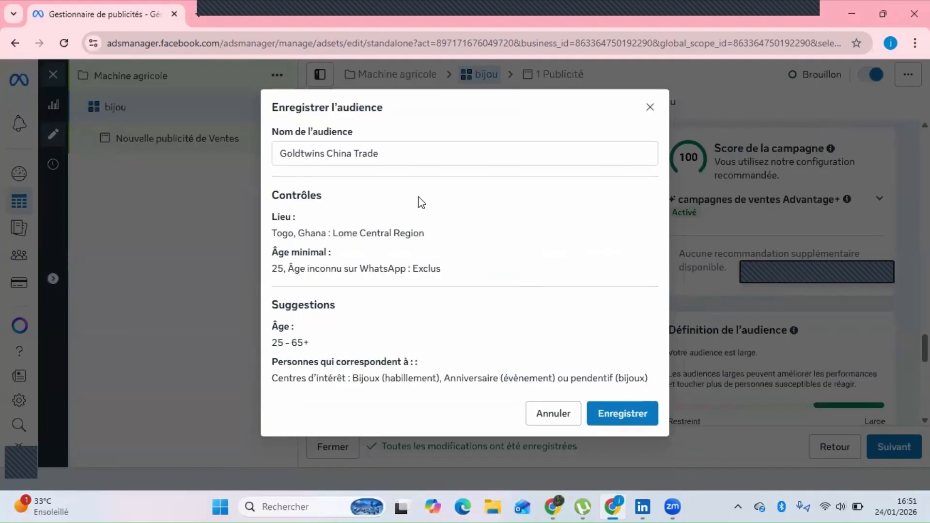
left_click(391, 149)
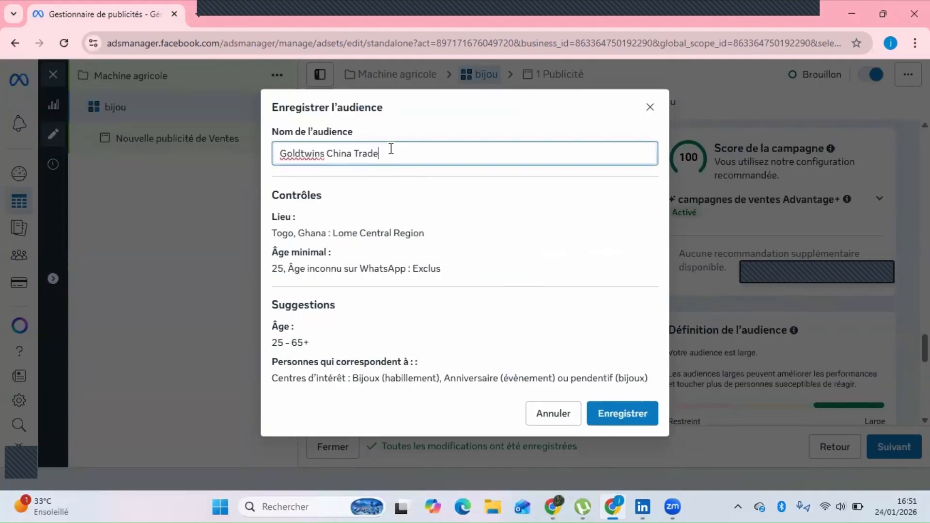
key("BackSpace")
key("BackSpace")
key("BackSpace")
key("BackSpace")
key("BackSpace")
key("BackSpace")
key("BackSpace")
key("BackSpace")
key("BackSpace")
key("BackSpace")
key("BackSpace")
key("BackSpace")
key("BackSpace")
key("BackSpace")
key("BackSpace")
key("BackSpace")
key("BackSpace")
key("BackSpace")
key("BackSpace")
key("BackSpace")
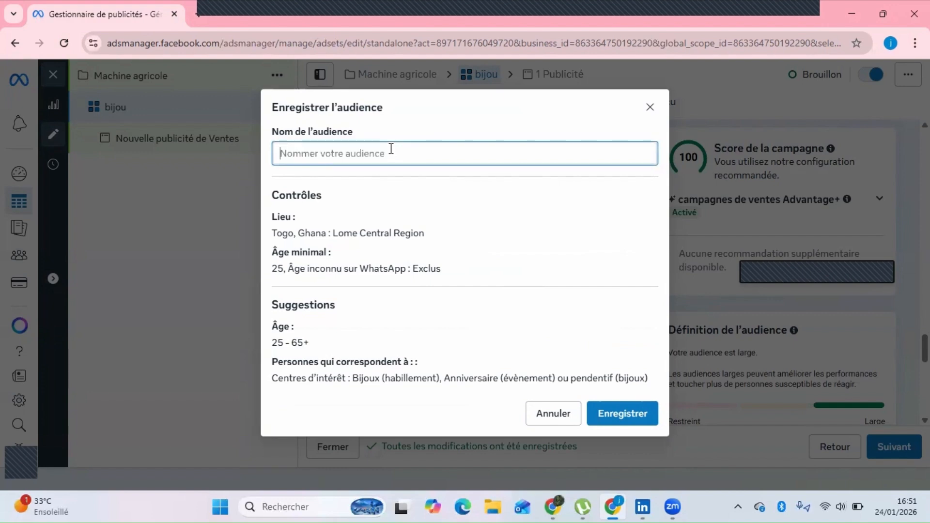
type("g")
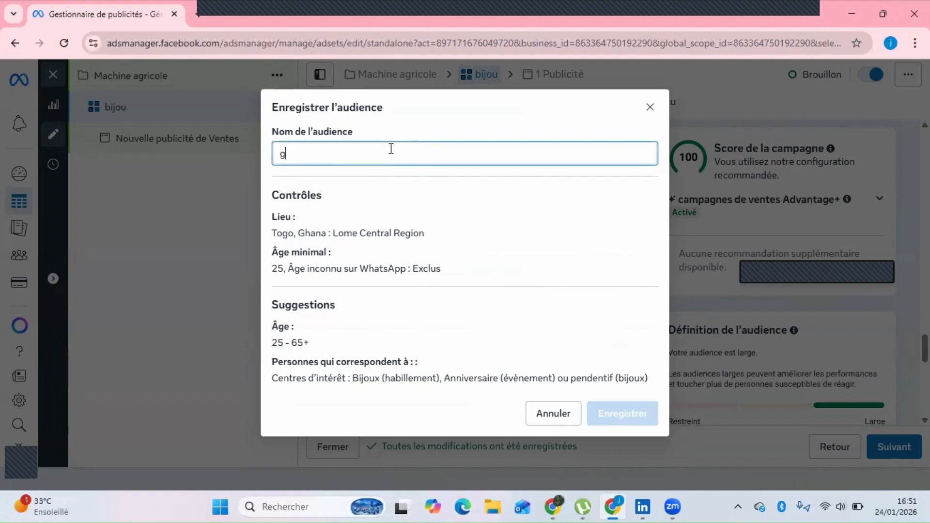
key("BackSpace")
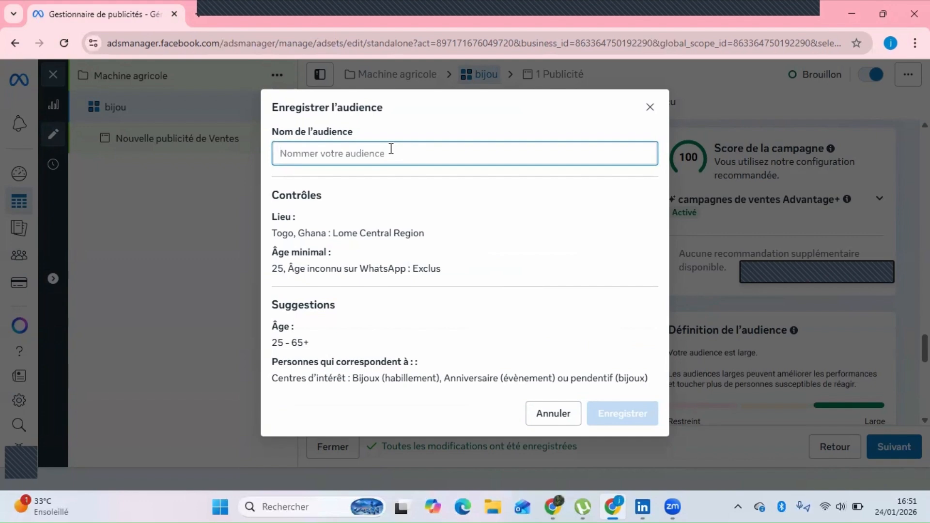
type("b")
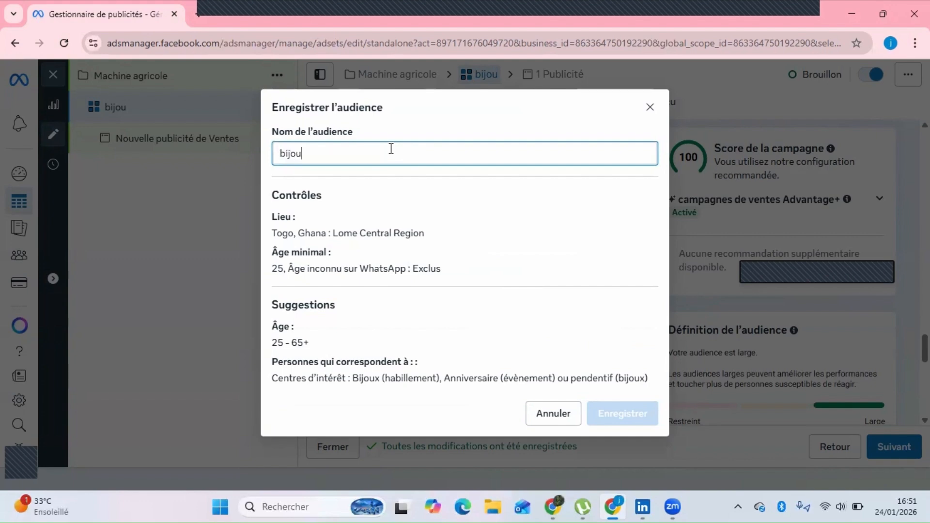
type("ijou")
left_click(618, 418)
Step: Review the ad set's schedule, saved audience summary, ad transparency section and placement settings
scroll(568, 353, "up", 5)
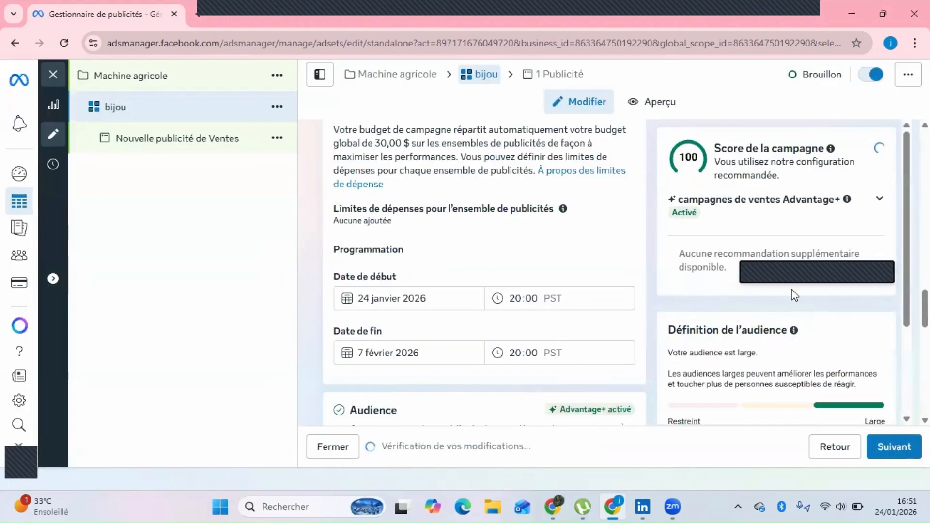
scroll(485, 271, "down", 9)
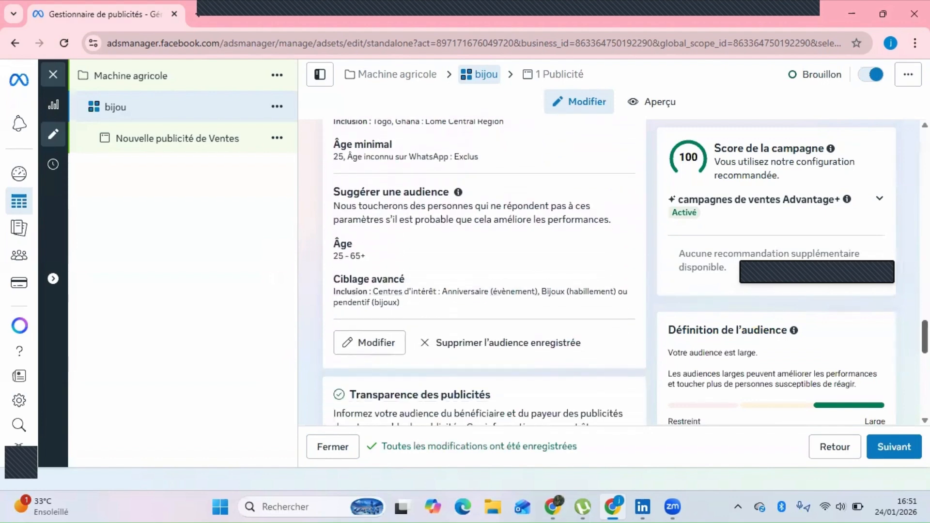
scroll(485, 271, "down", 1)
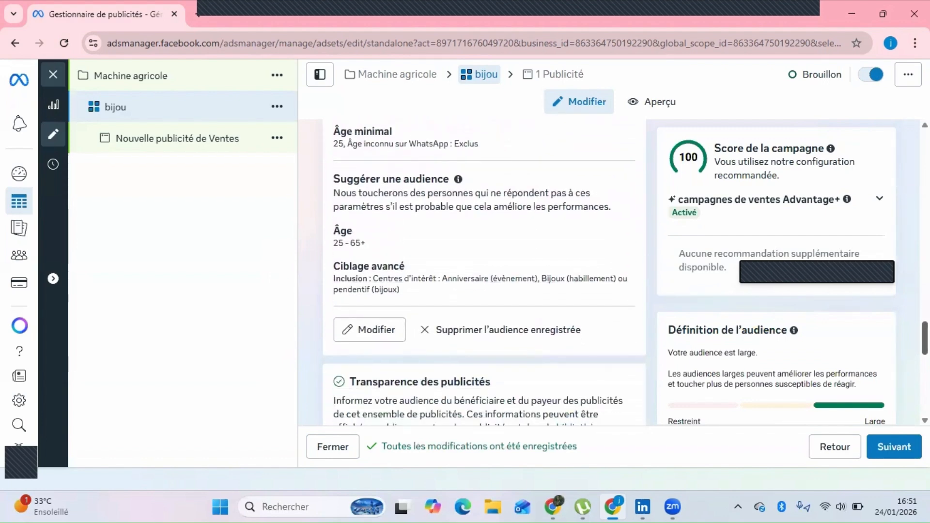
scroll(484, 271, "down", 3)
scroll(485, 271, "down", 5)
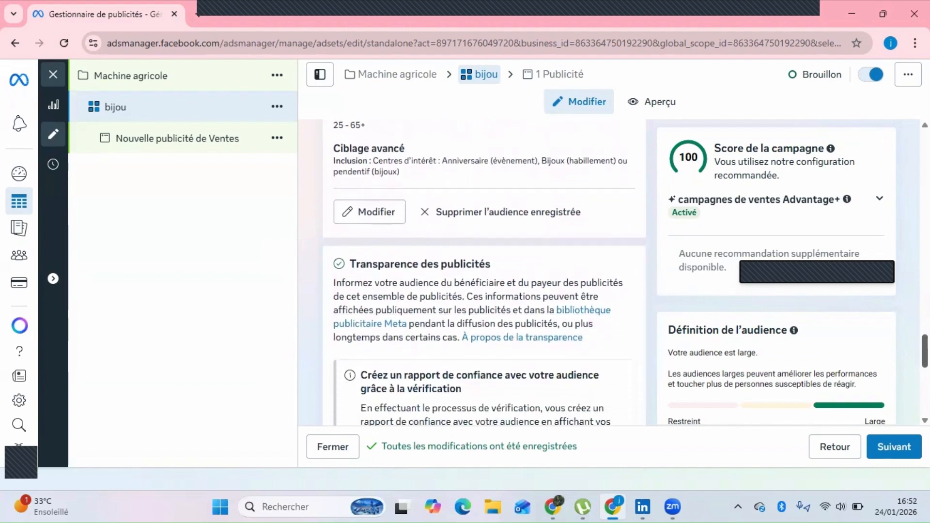
scroll(485, 272, "down", 20)
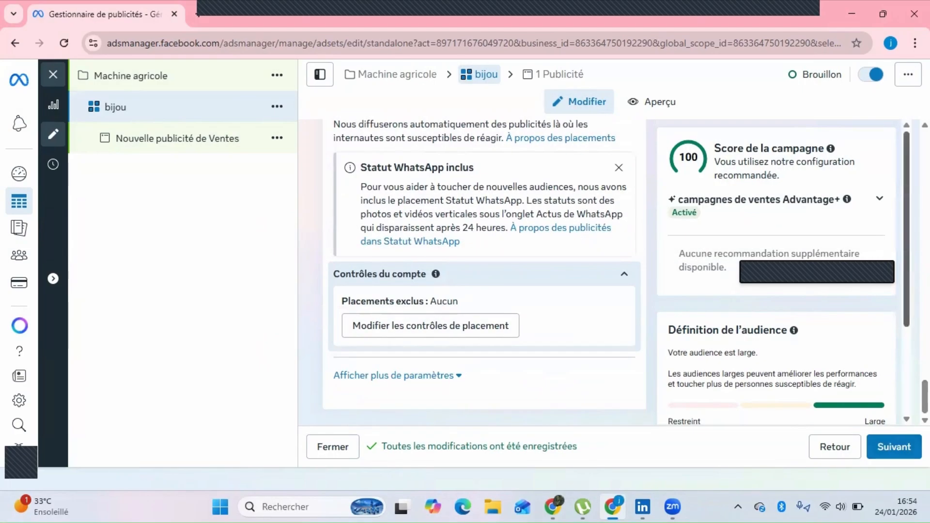
Step: Check the audience definition and its estimated size, and continue to the settings of the ad Nouvelle publicité de Ventes
scroll(903, 286, "down", 3)
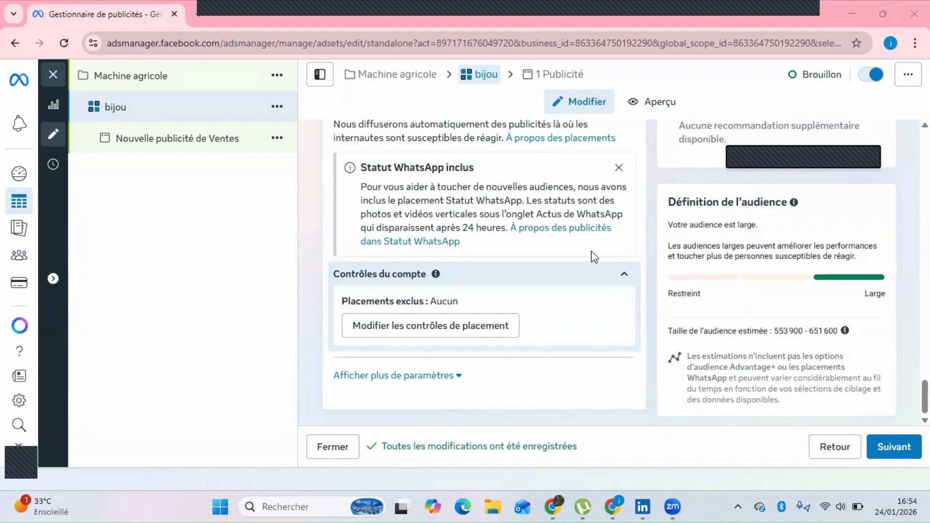
scroll(925, 398, "up", 2)
scroll(485, 272, "down", 2)
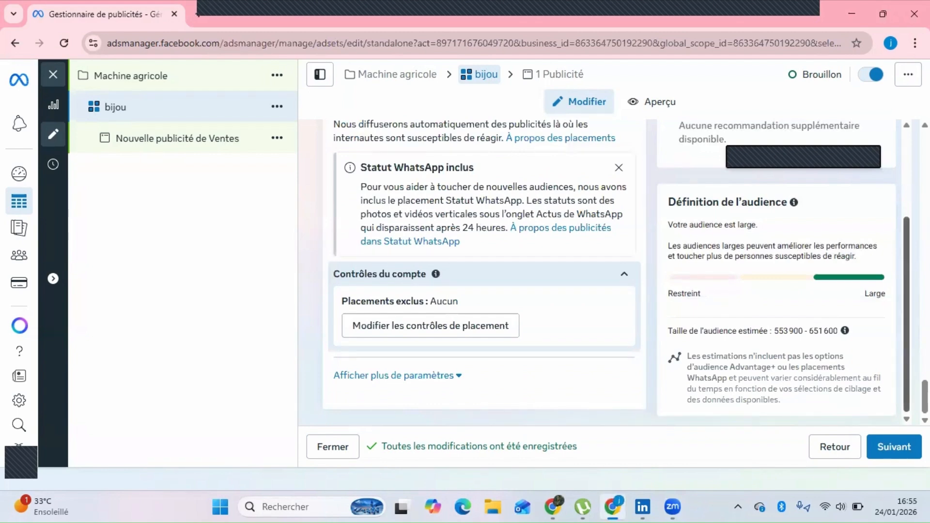
scroll(897, 241, "up", 3)
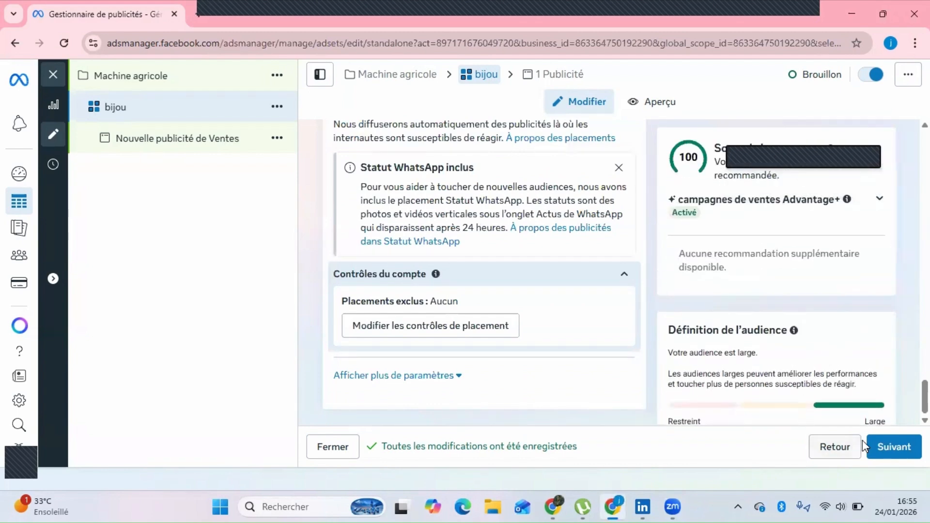
left_click(883, 453)
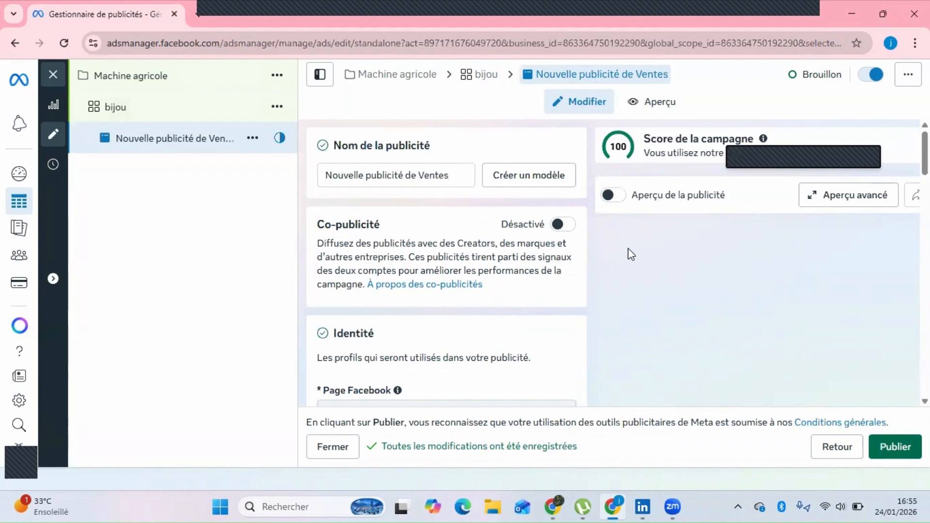
Step: Clear the name of the ad Nouvelle publicité de Ventes
left_click(453, 179)
key("BackSpace")
key("BackSpace")
key("BackSpace")
key("BackSpace")
key("BackSpace")
key("BackSpace")
key("BackSpace")
key("BackSpace")
key("BackSpace")
key("BackSpace")
key("BackSpace")
key("BackSpace")
key("BackSpace")
key("BackSpace")
key("BackSpace")
key("BackSpace")
key("BackSpace")
key("BackSpace")
key("BackSpace")
key("BackSpace")
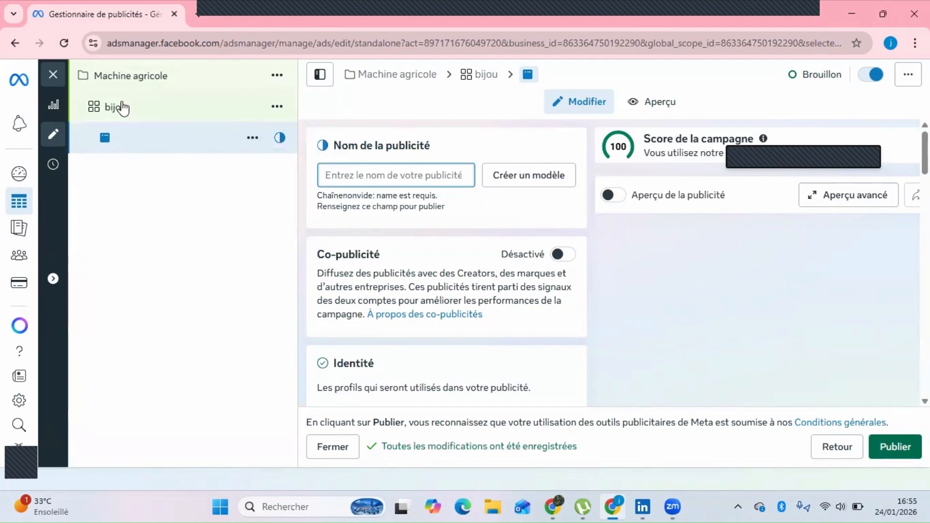
Step: Rename the ad set bijou as machine agricole
left_click(121, 111)
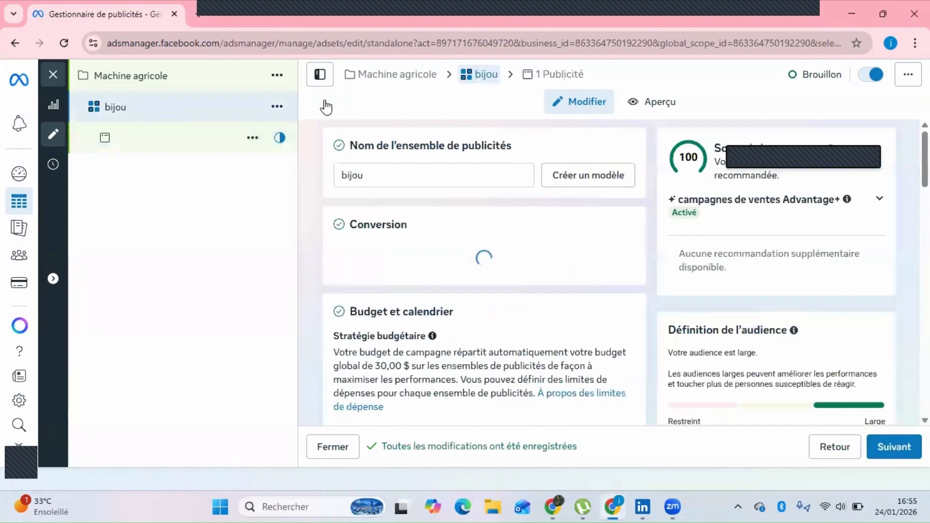
left_click(380, 179)
key("BackSpace")
key("BackSpace")
key("BackSpace")
key("BackSpace")
type("machine")
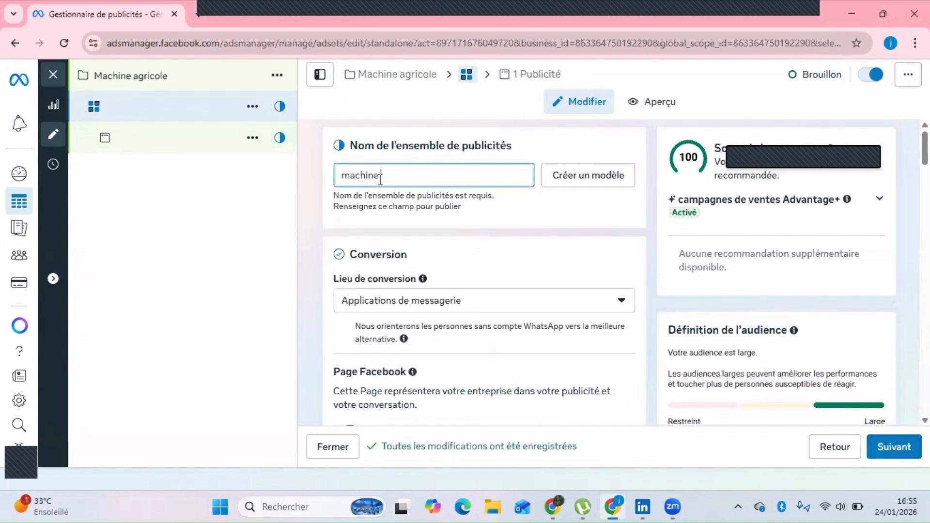
type(" agri")
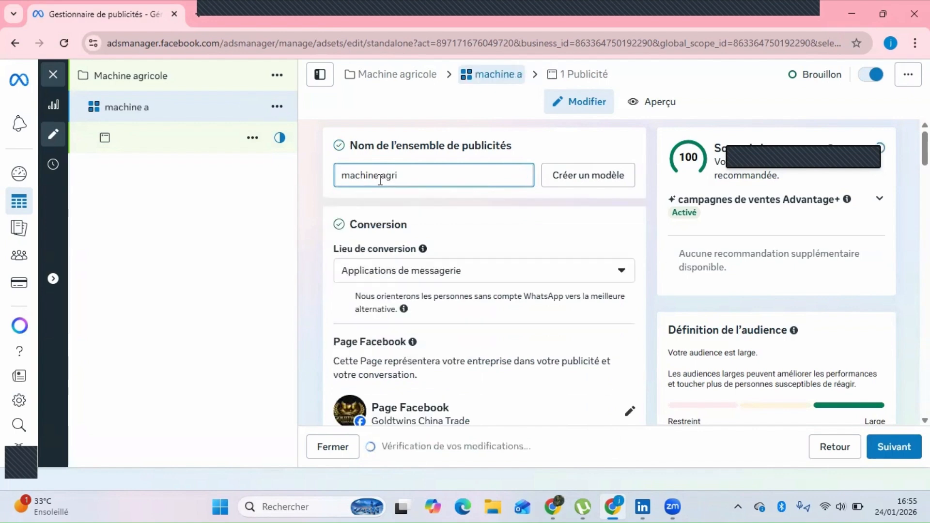
type("cole")
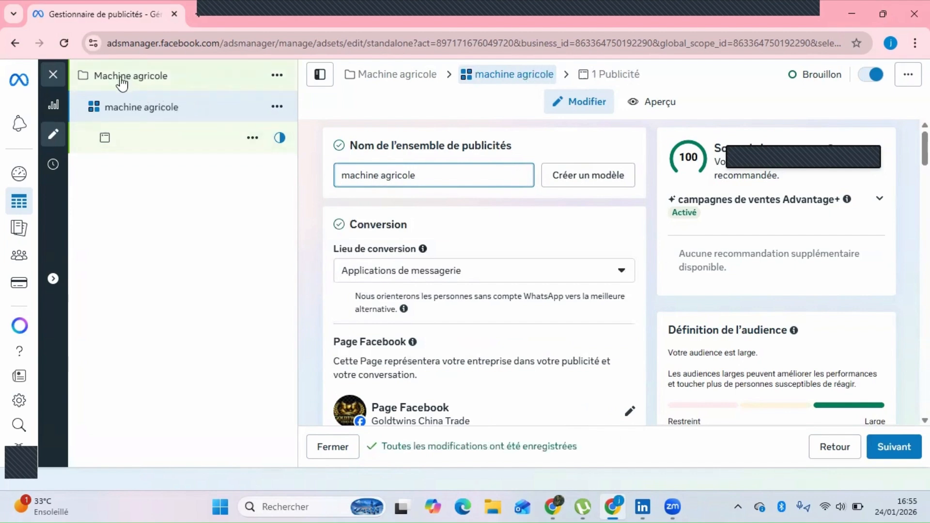
Step: Name the unnamed ad under the ad set machine agricole
left_click(132, 139)
left_click(346, 175)
type("ma")
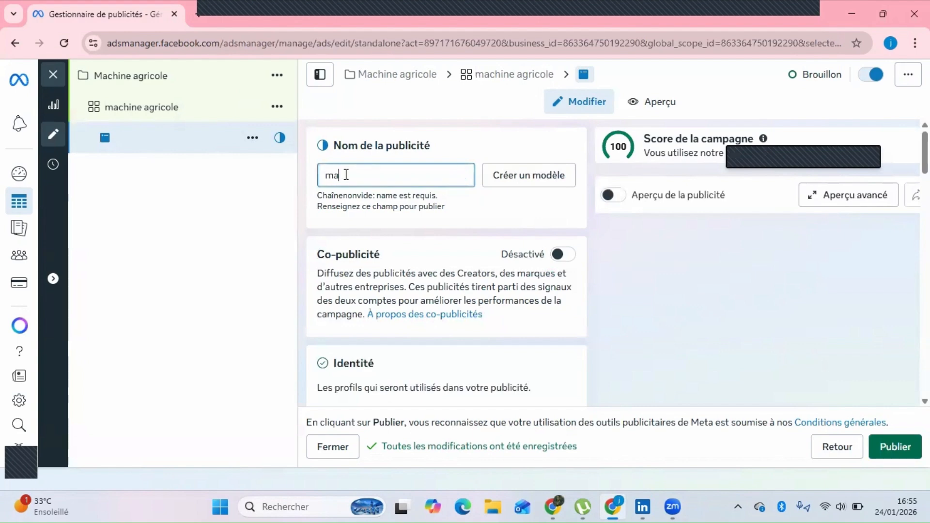
type("chine ")
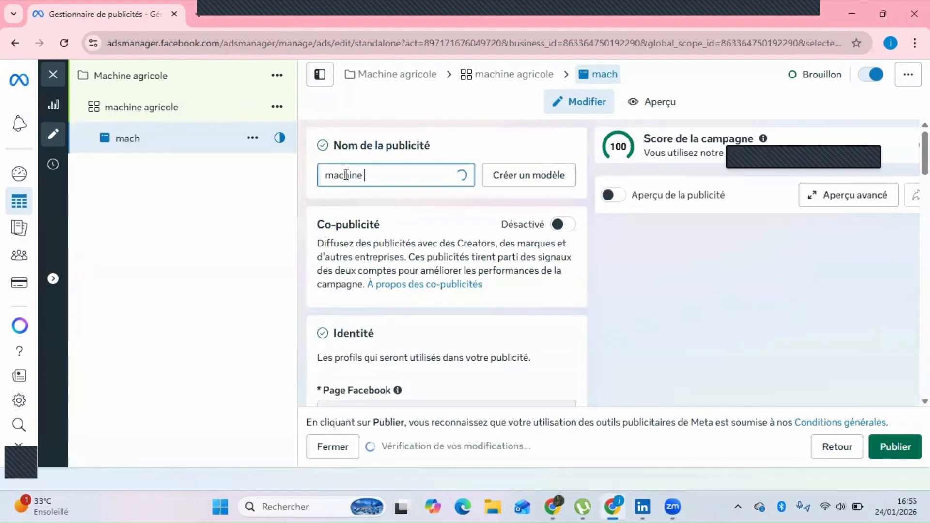
type("agricole")
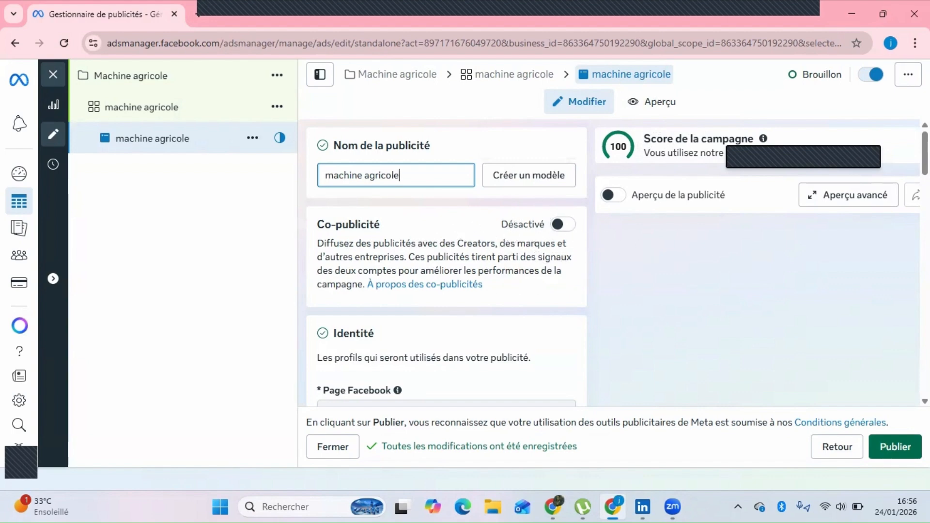
Step: Review the ad's identity, WhatsApp number, ad setup, content source, format, multi-advertiser and ad content sections
scroll(446, 264, "down", 3)
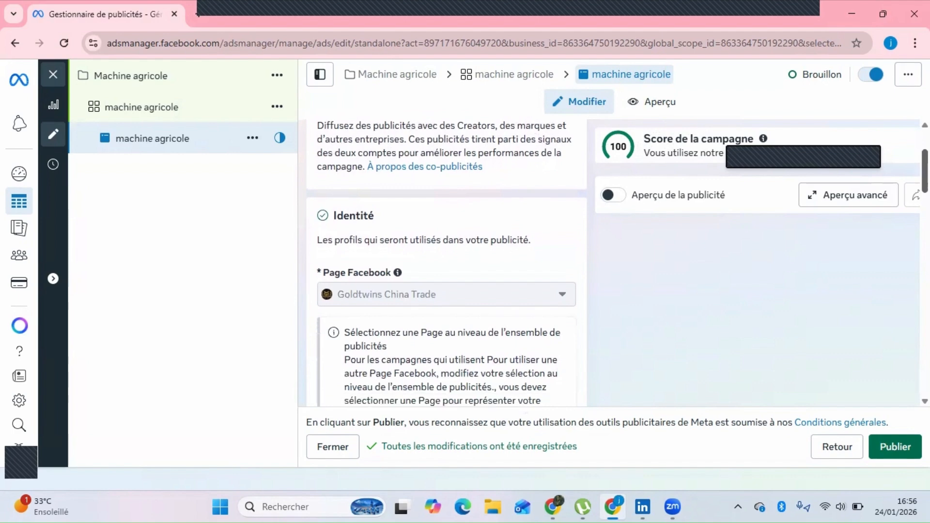
scroll(447, 262, "down", 5)
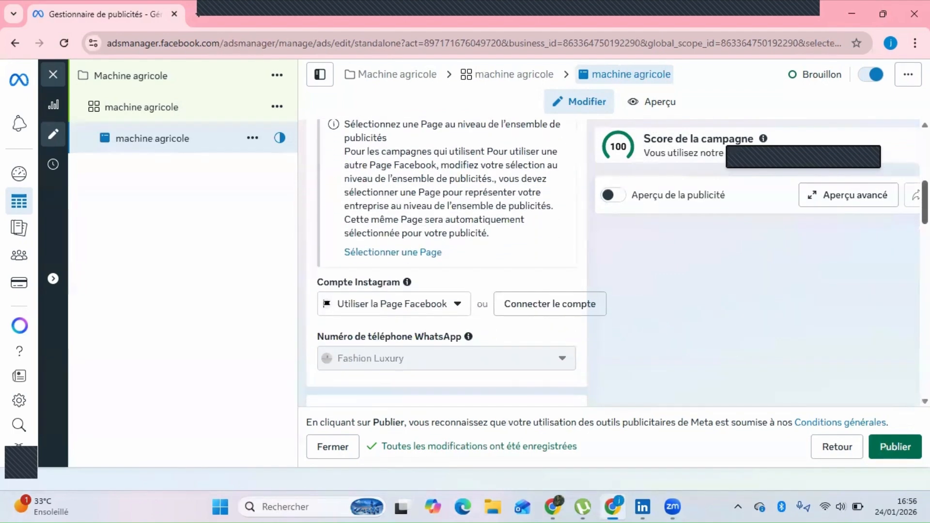
scroll(447, 262, "down", 4)
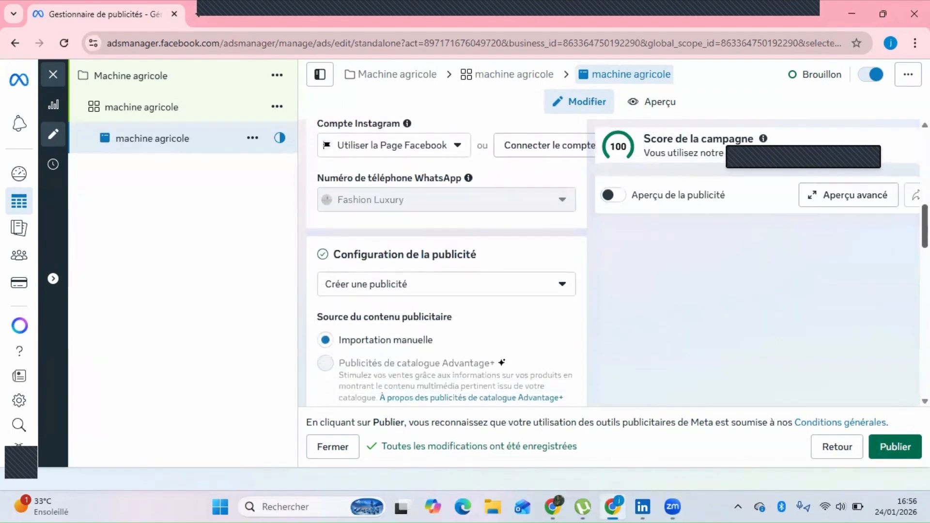
scroll(447, 262, "down", 1)
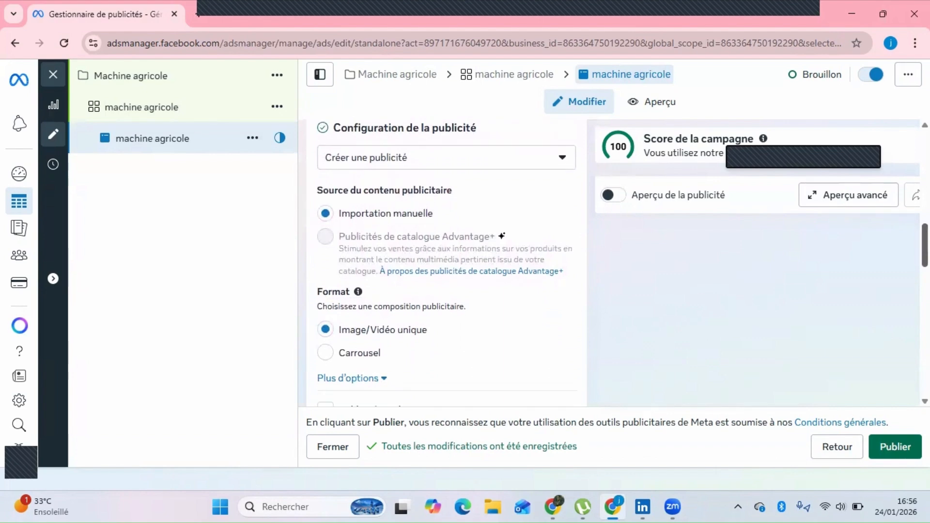
scroll(446, 262, "down", 6)
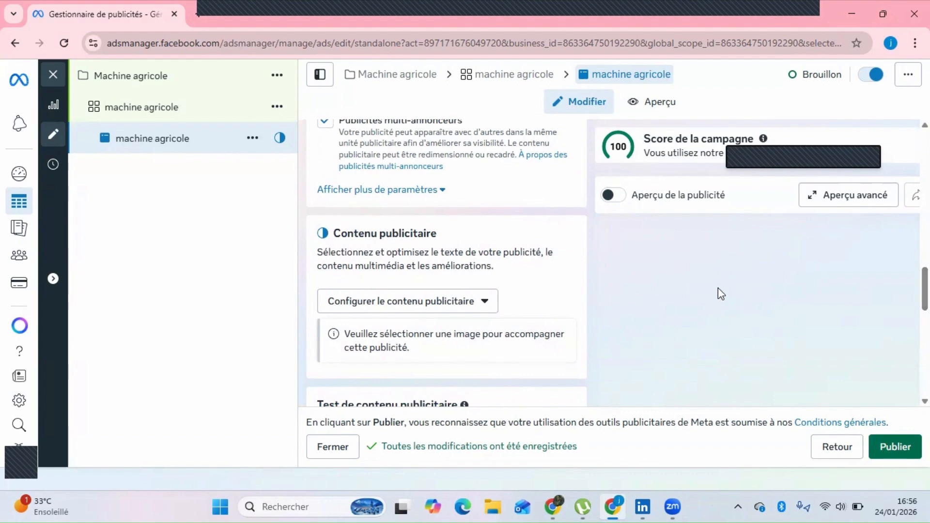
scroll(446, 264, "up", 6)
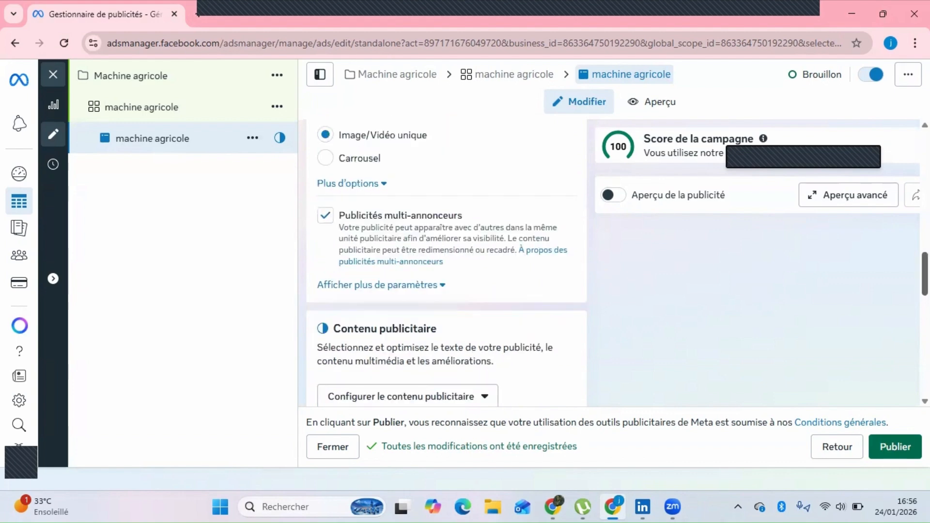
scroll(445, 264, "down", 3)
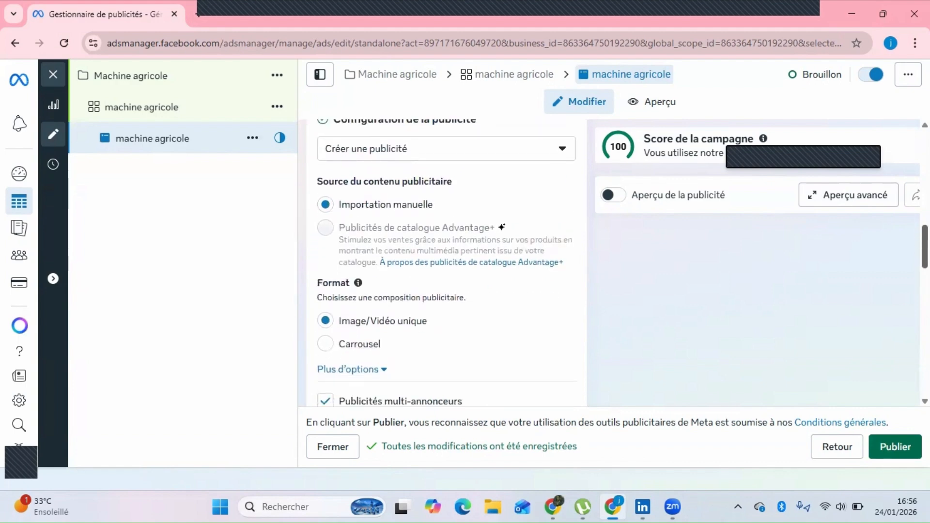
scroll(446, 264, "down", 3)
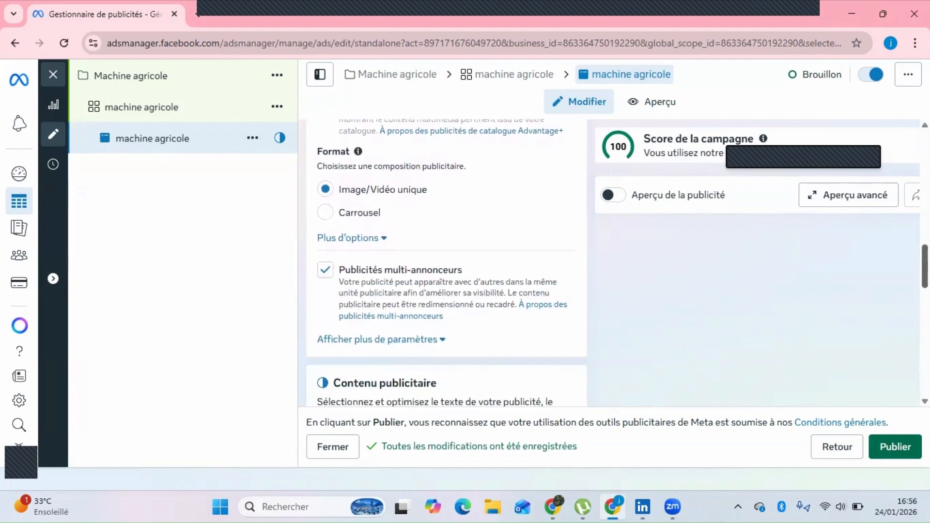
scroll(446, 264, "up", 10)
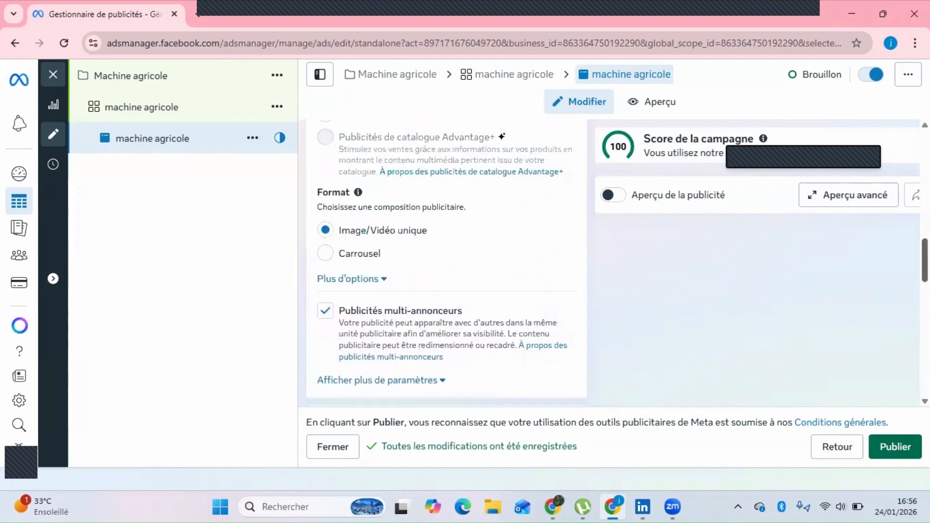
scroll(445, 264, "up", 5)
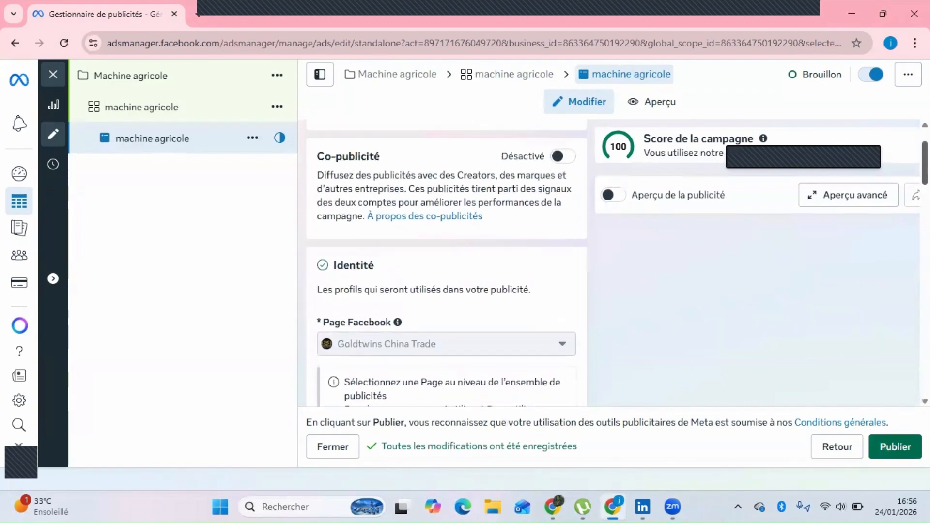
scroll(446, 264, "up", 2)
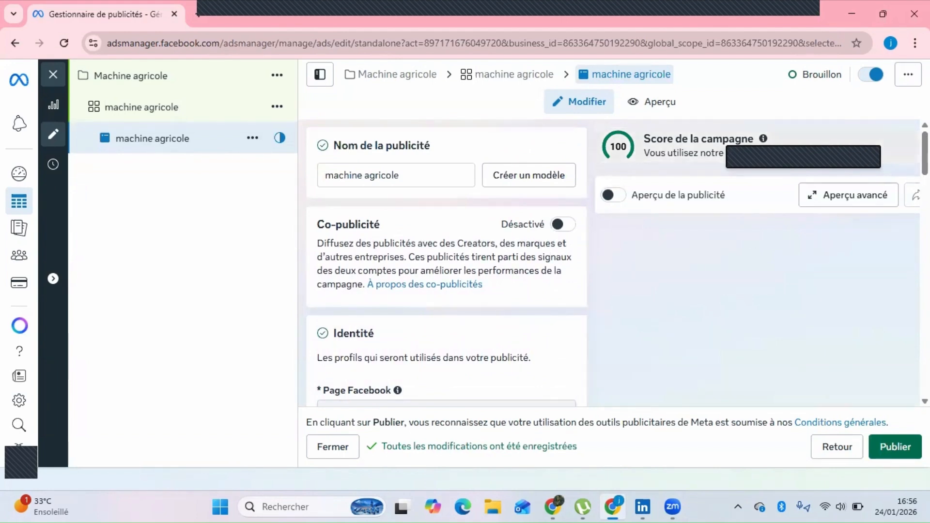
scroll(446, 264, "down", 5)
scroll(446, 264, "down", 5)
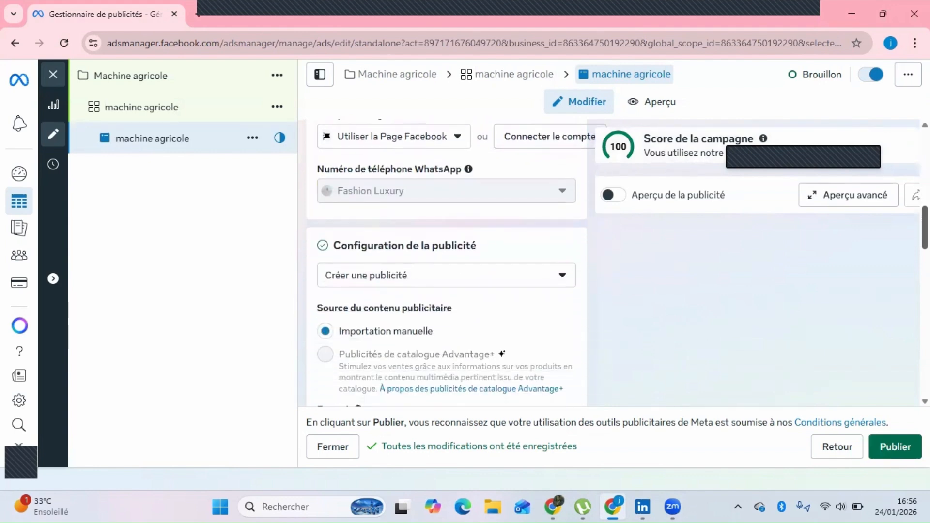
scroll(446, 264, "down", 6)
scroll(446, 264, "up", 2)
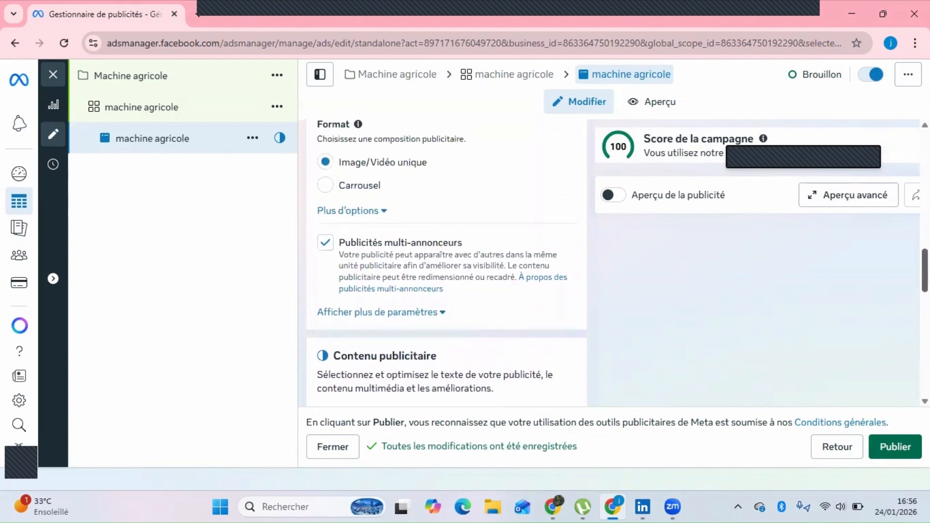
scroll(445, 264, "down", 3)
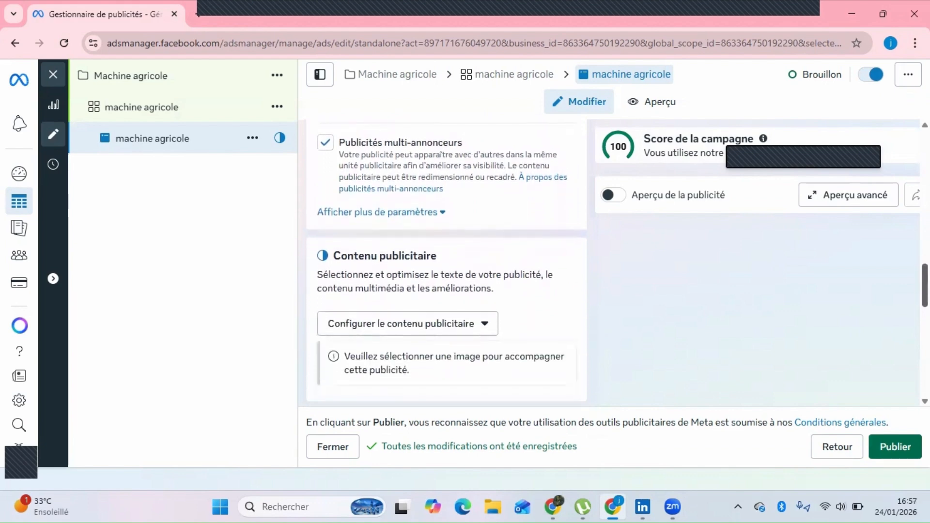
left_click(484, 334)
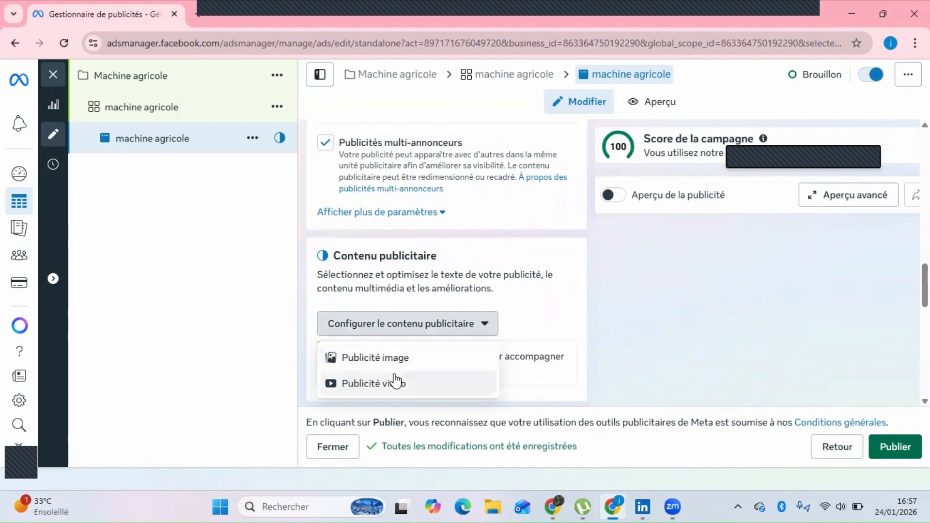
left_click(378, 383)
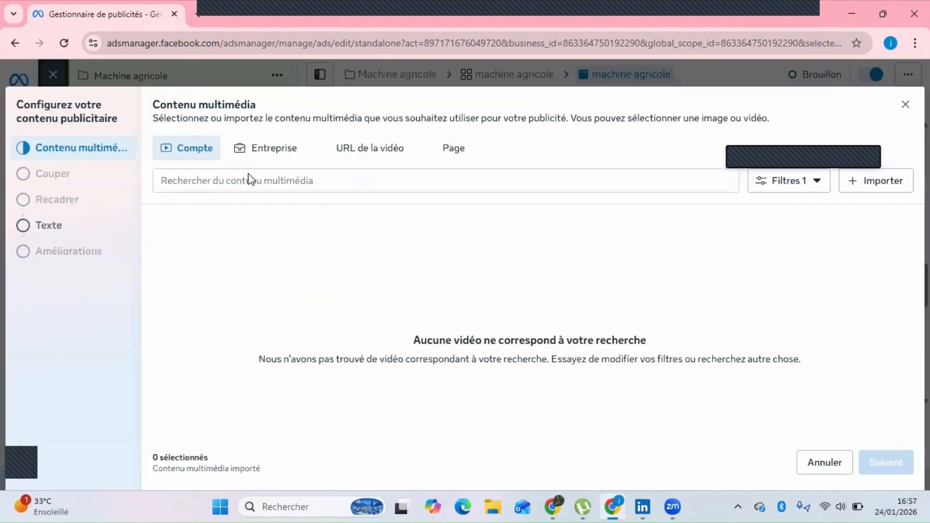
left_click(9, 34)
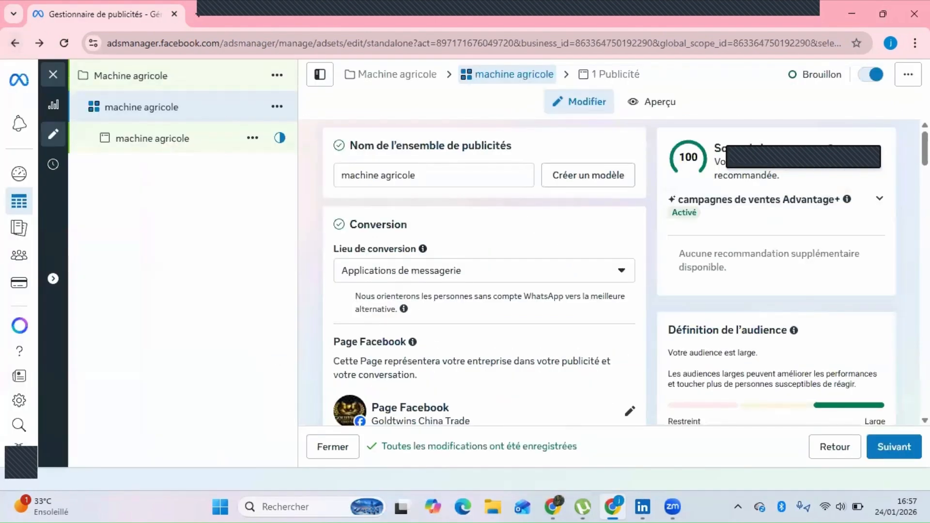
scroll(878, 168, "down", 2)
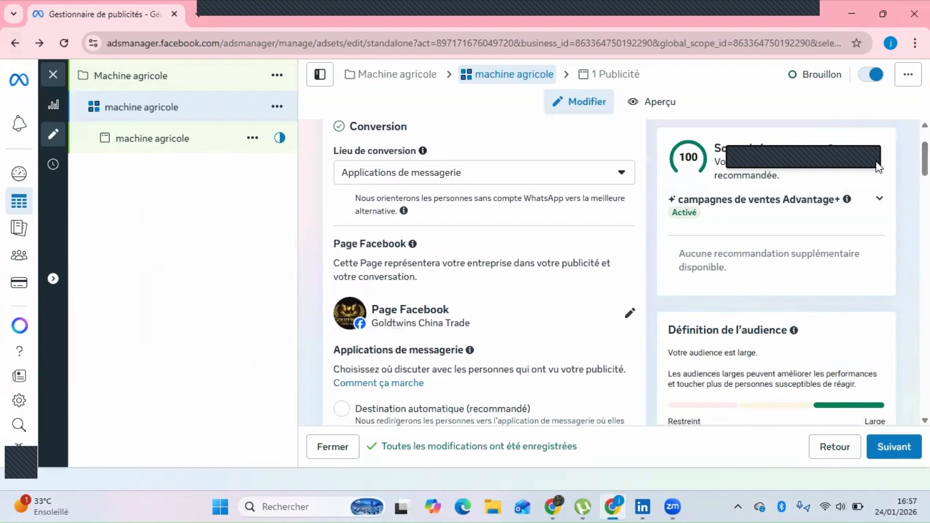
left_click(137, 144)
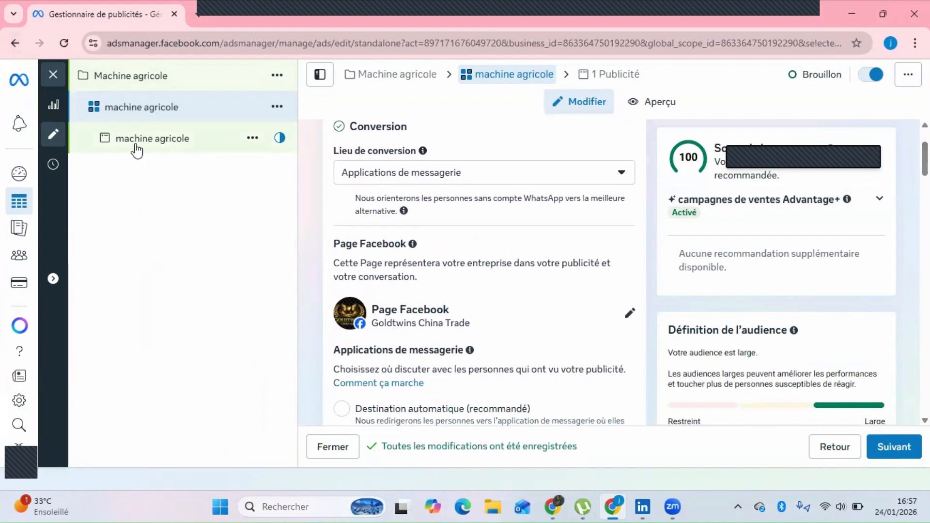
left_click(10, 43)
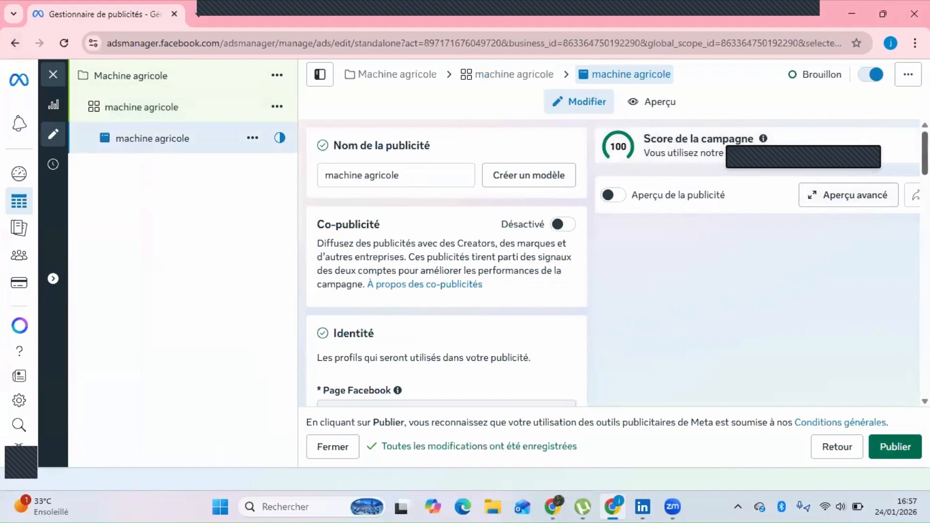
Step: Examine the ad's setup mode, content source, Image/Vidéo unique and Carrousel formats, and multi-advertiser option down to the ad content section
scroll(447, 267, "down", 8)
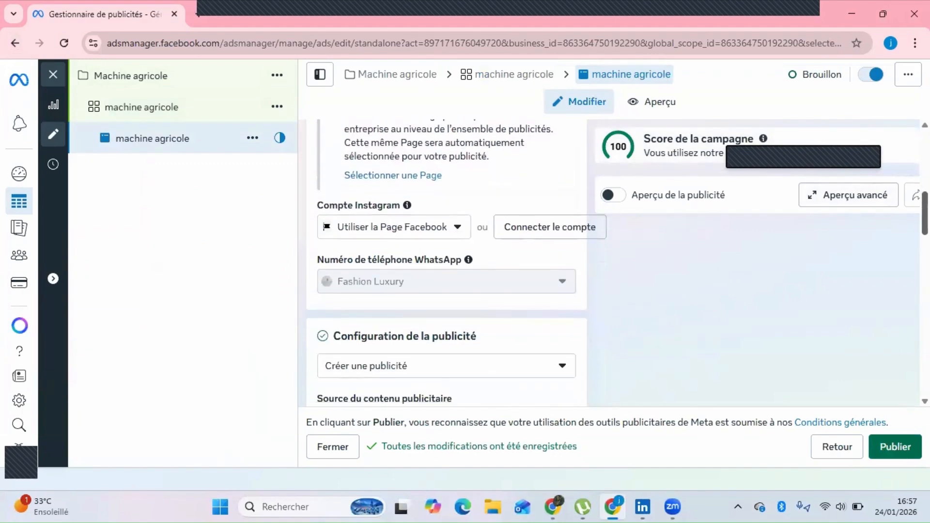
scroll(446, 266, "down", 6)
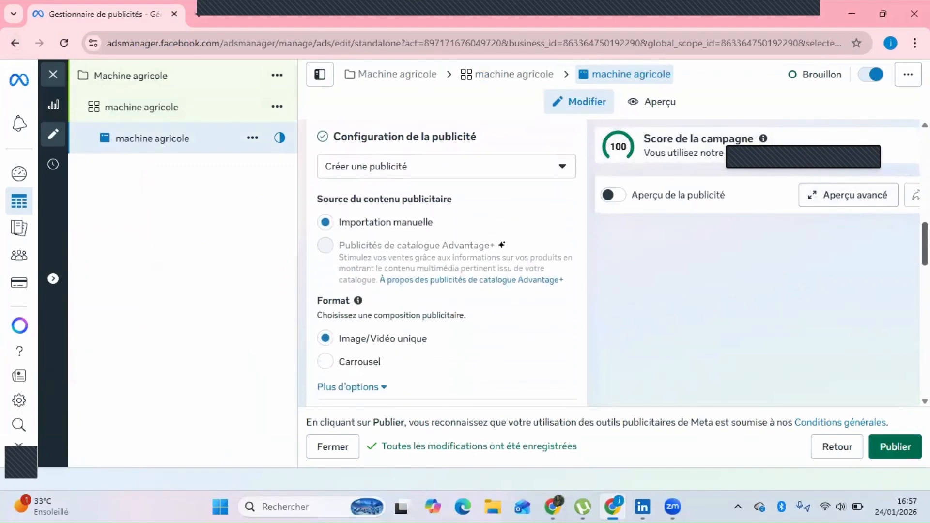
scroll(439, 188, "up", 5)
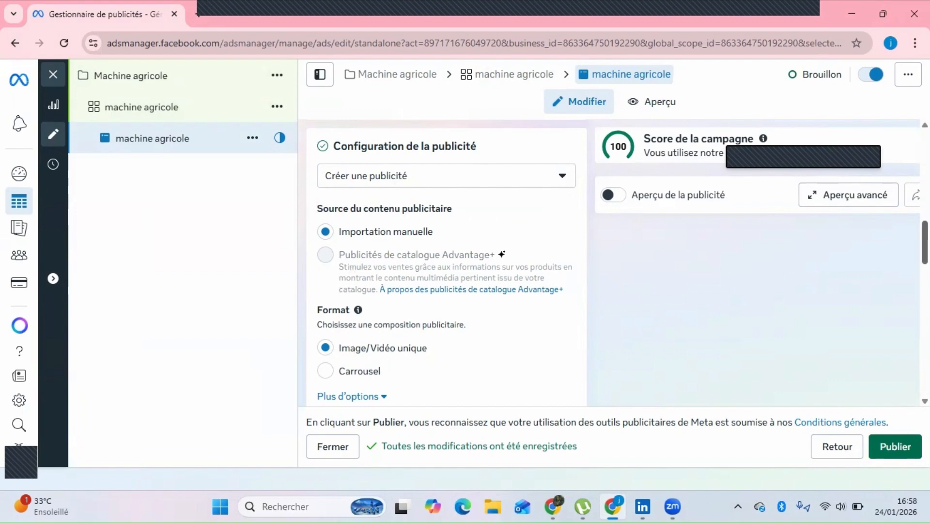
scroll(447, 262, "down", 3)
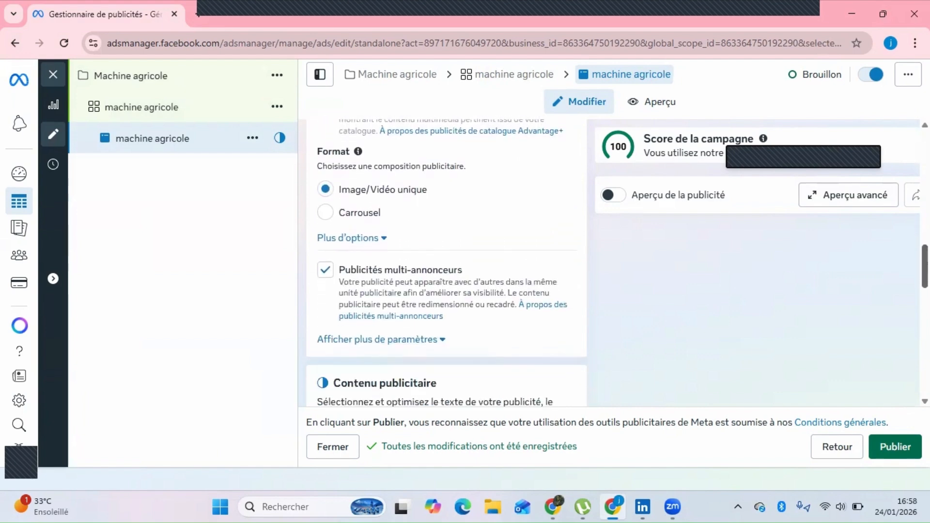
scroll(446, 261, "up", 2)
scroll(447, 262, "down", 1)
scroll(447, 263, "down", 1)
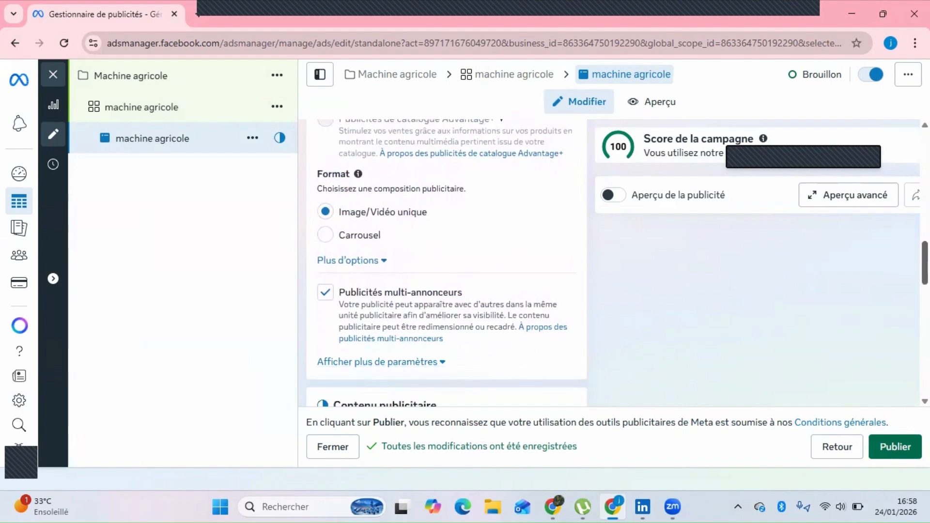
scroll(447, 263, "up", 2)
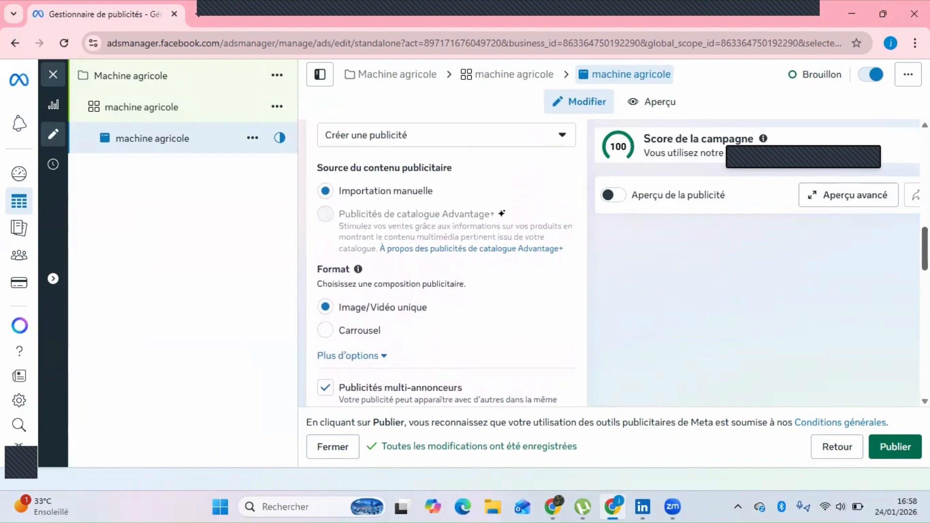
scroll(447, 262, "down", 4)
scroll(517, 237, "down", 2)
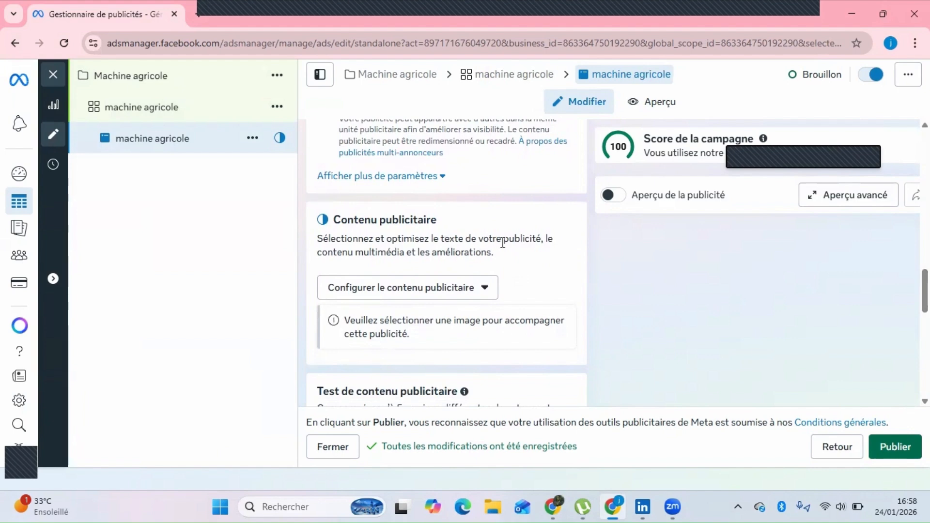
Step: Set up the ad content as an image ad using the imported file WhatsApp Image 2025-02-22 à 09.10.17_0200de63.jpg
left_click(480, 290)
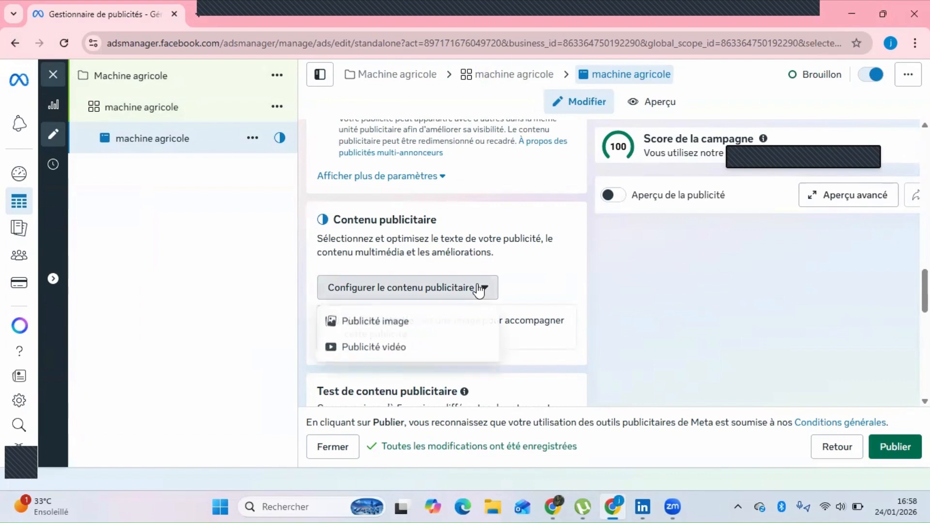
left_click(364, 322)
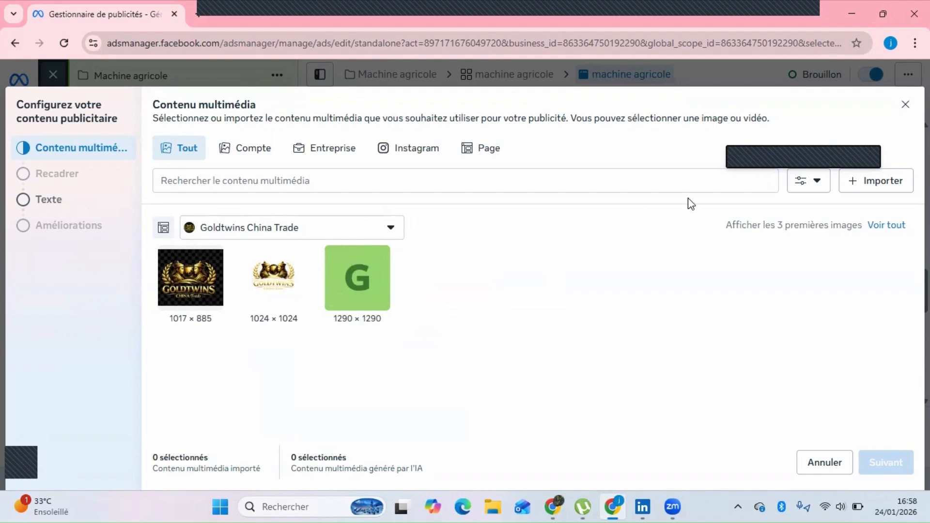
left_click(882, 189)
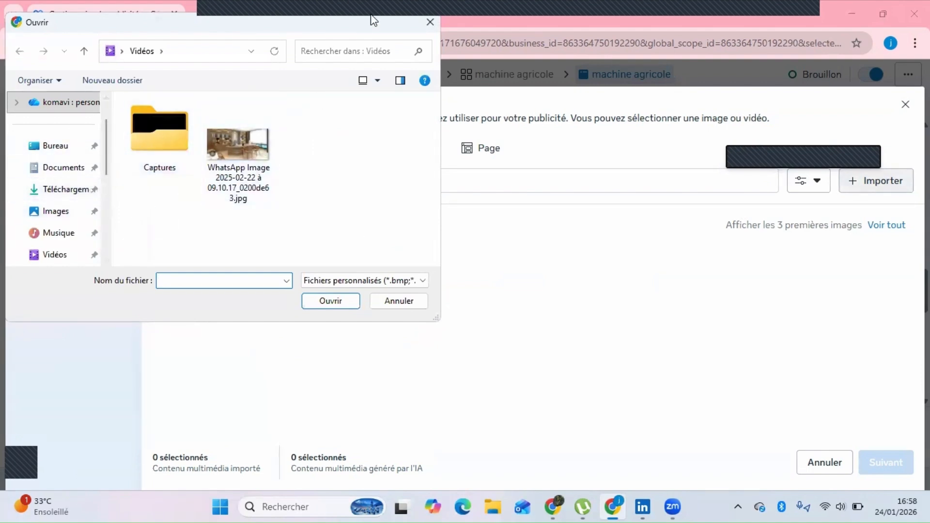
left_click(240, 155)
left_click(315, 302)
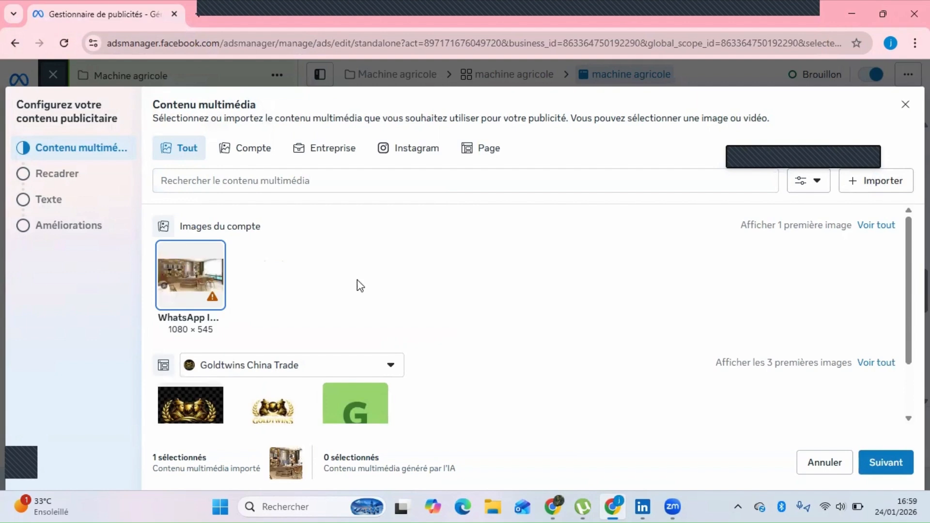
left_click(881, 464)
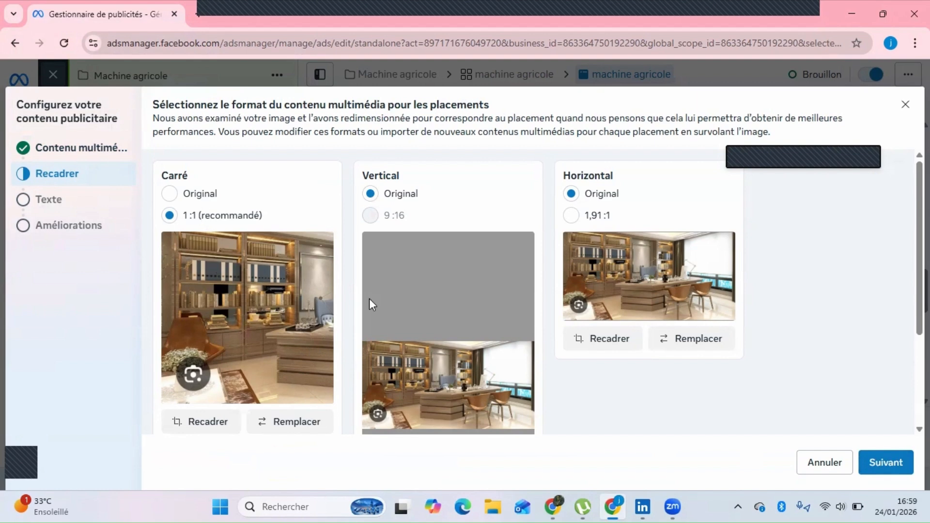
Step: Accept the proposed placement crops and choose Envoyer un message WhatsApp as the call-to-action
left_click(884, 466)
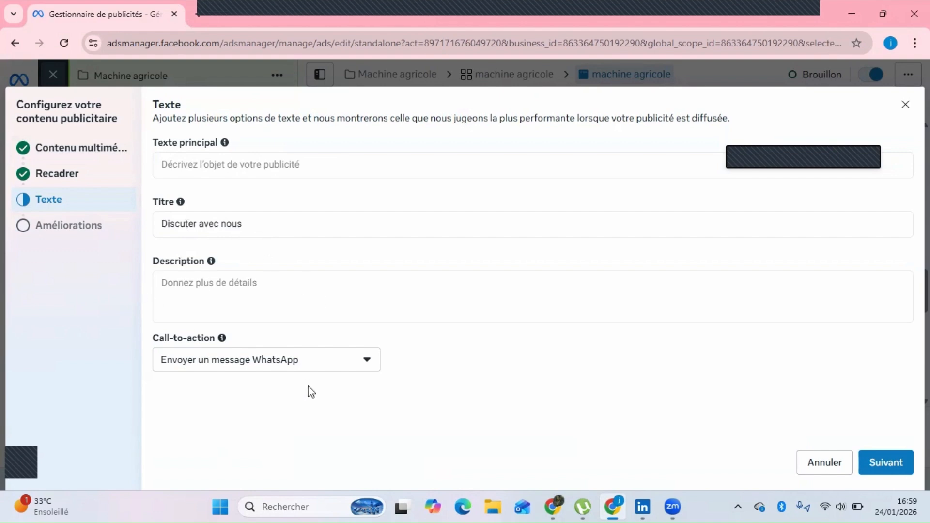
left_click(368, 361)
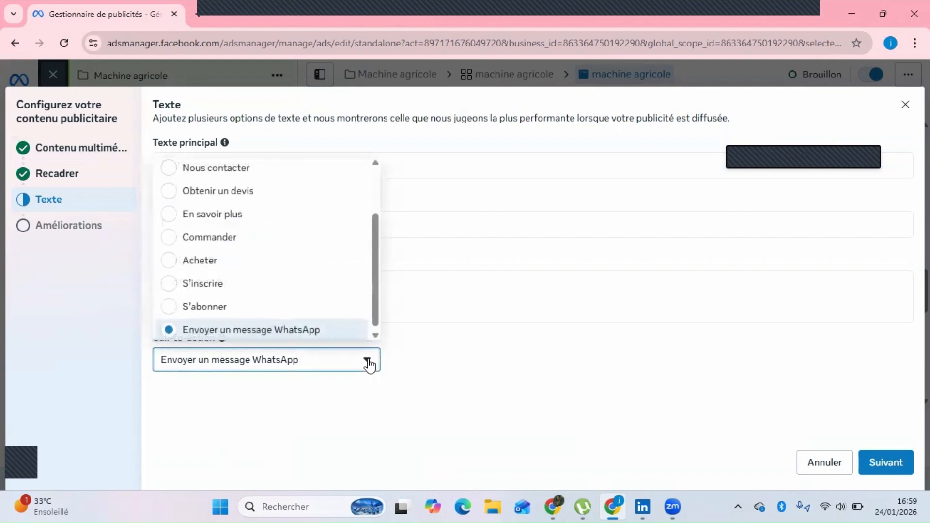
left_click(208, 338)
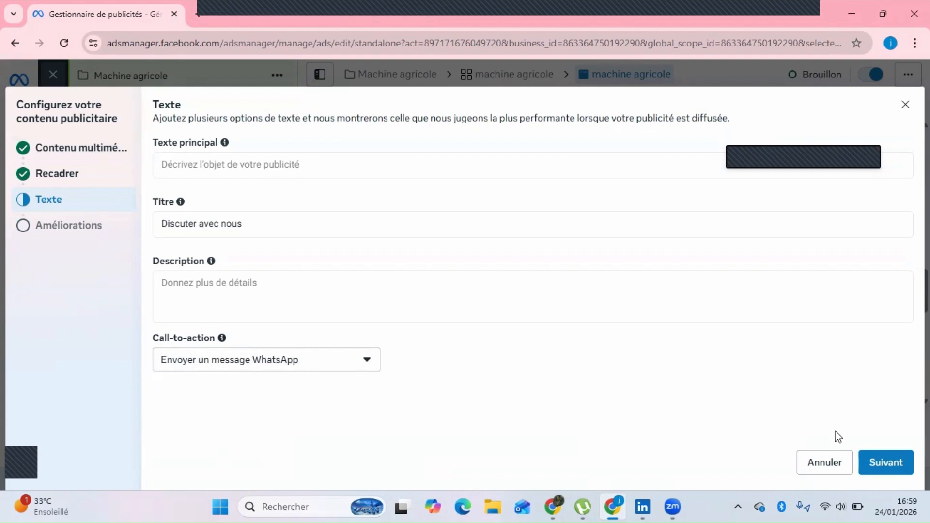
Step: Review the Améliorer le CTA enhancement in the Advantage+ improvements and finish the ad content setup with the default selections
left_click(887, 461)
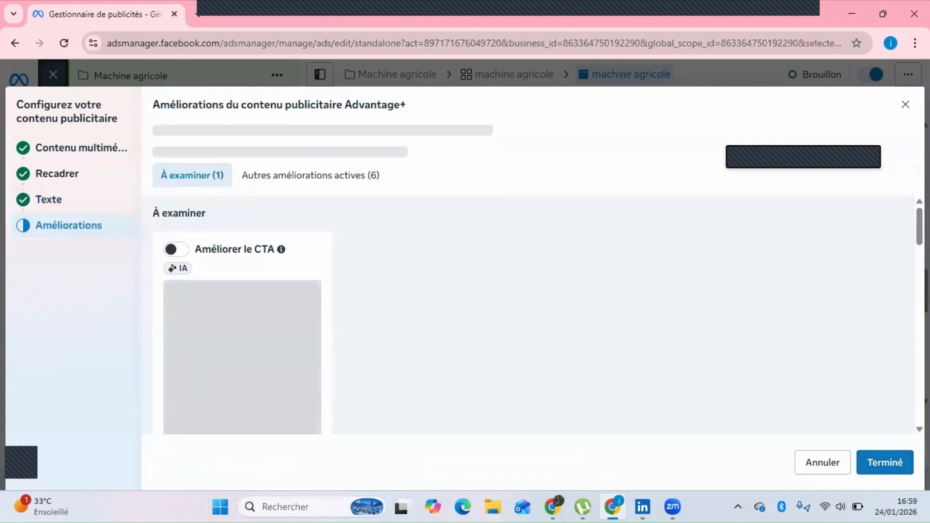
scroll(905, 270, "down", 3)
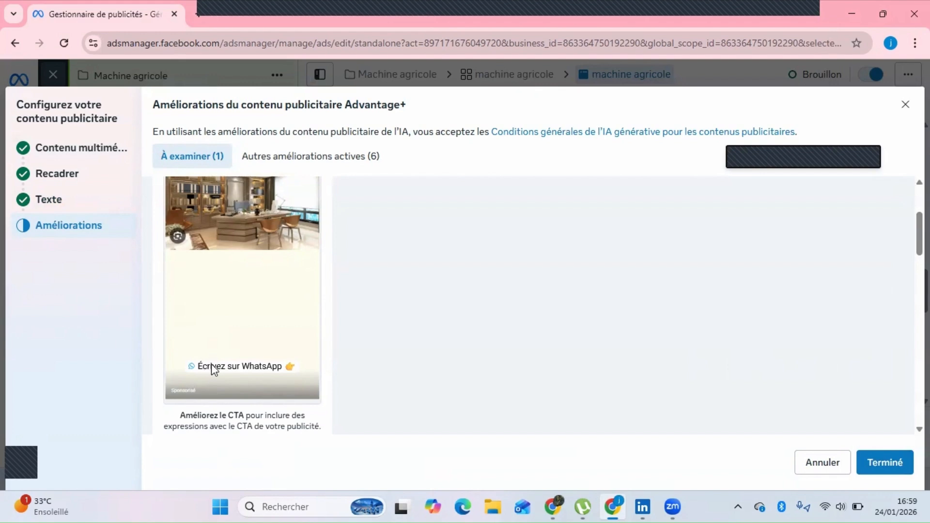
left_click(896, 461)
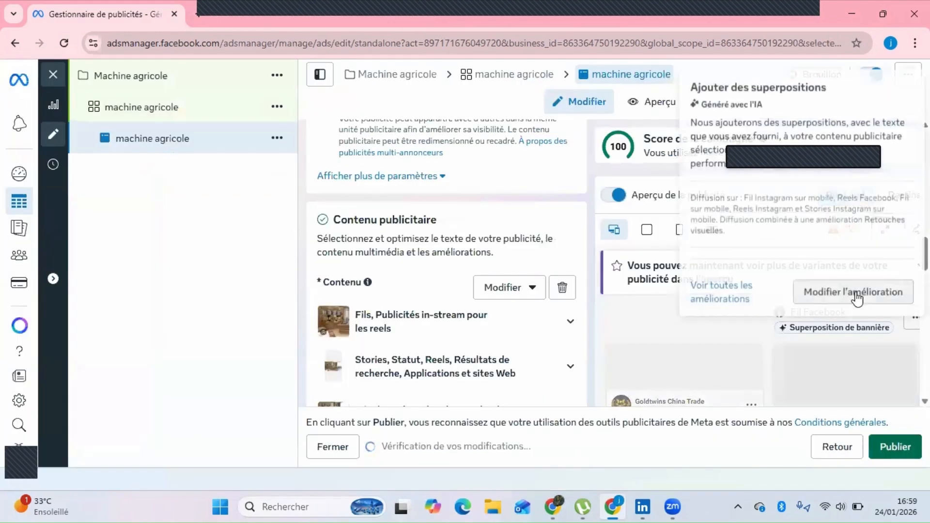
Step: Review the ad's media, text fields, Advantage+ improvements, content test, discussion editor, tracking and preview
scroll(446, 263, "down", 5)
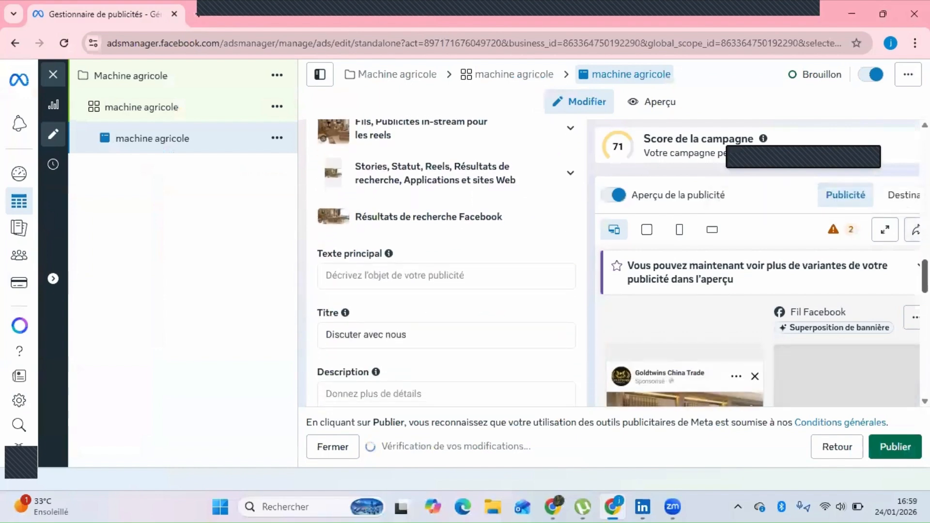
scroll(446, 263, "down", 10)
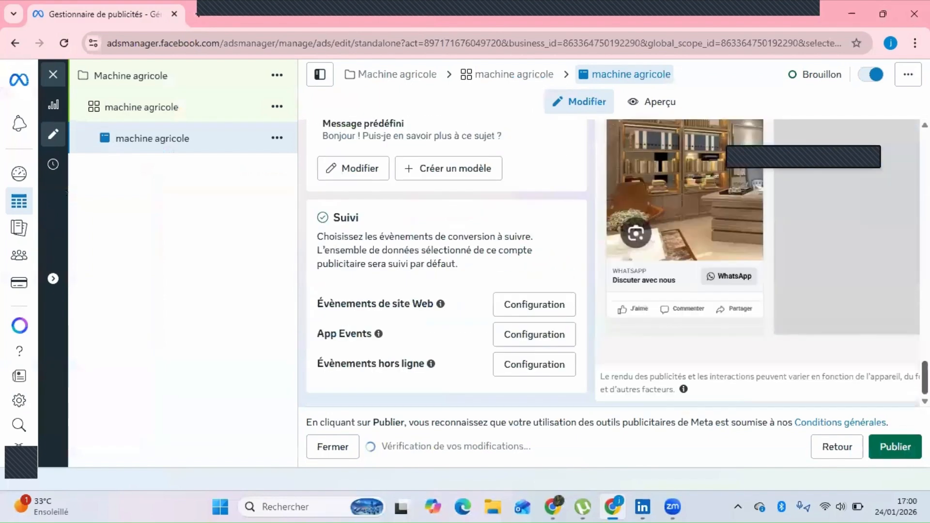
scroll(446, 264, "up", 2)
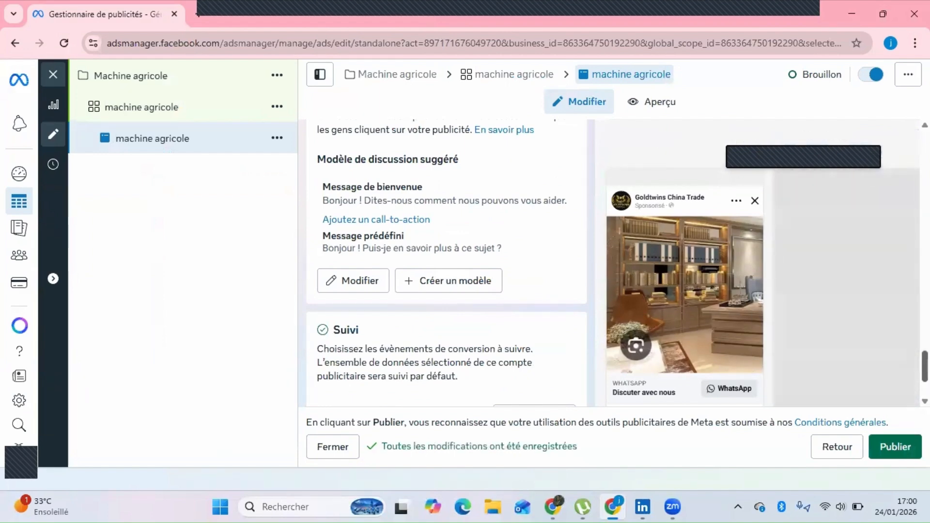
scroll(738, 307, "down", 2)
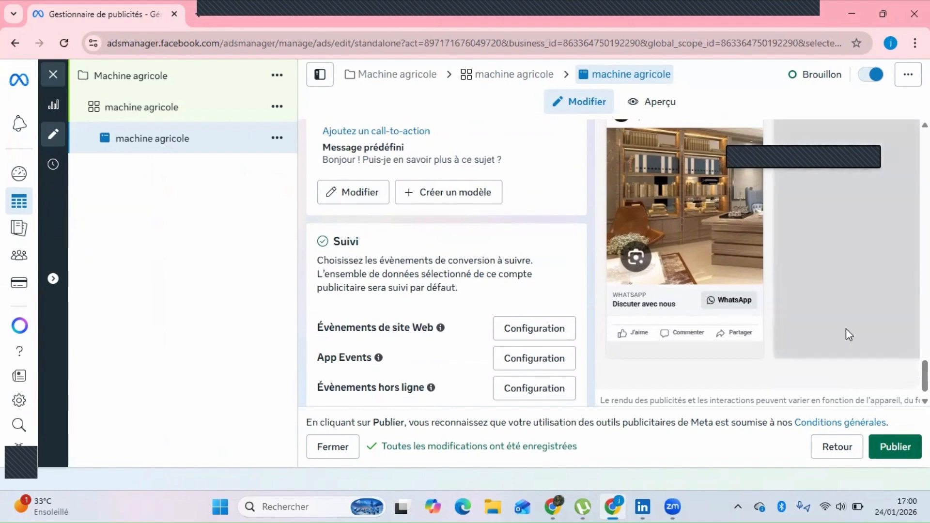
scroll(842, 328, "up", 2)
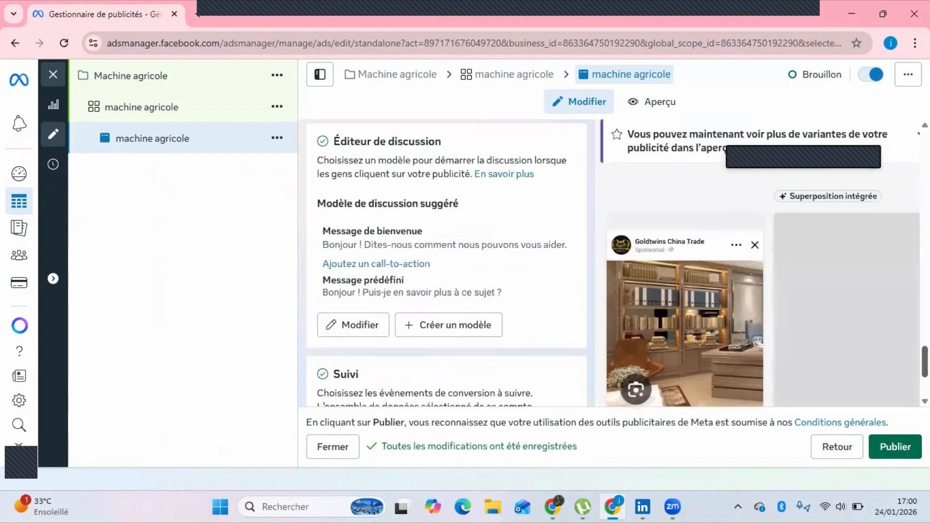
scroll(614, 263, "up", 5)
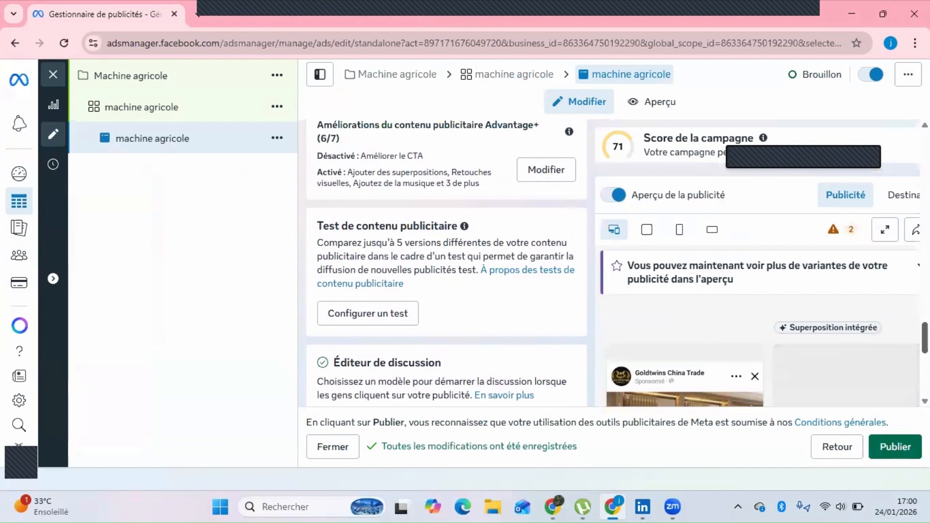
scroll(447, 264, "up", 4)
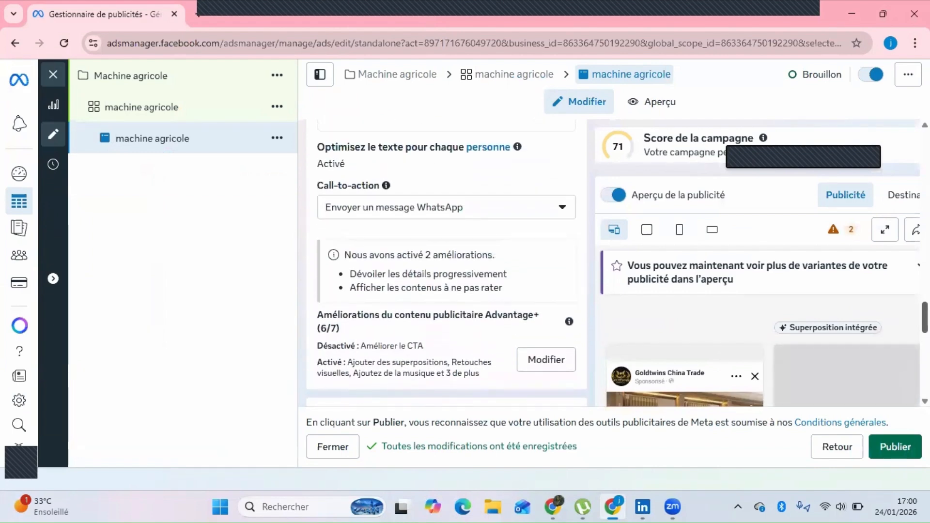
scroll(447, 264, "up", 4)
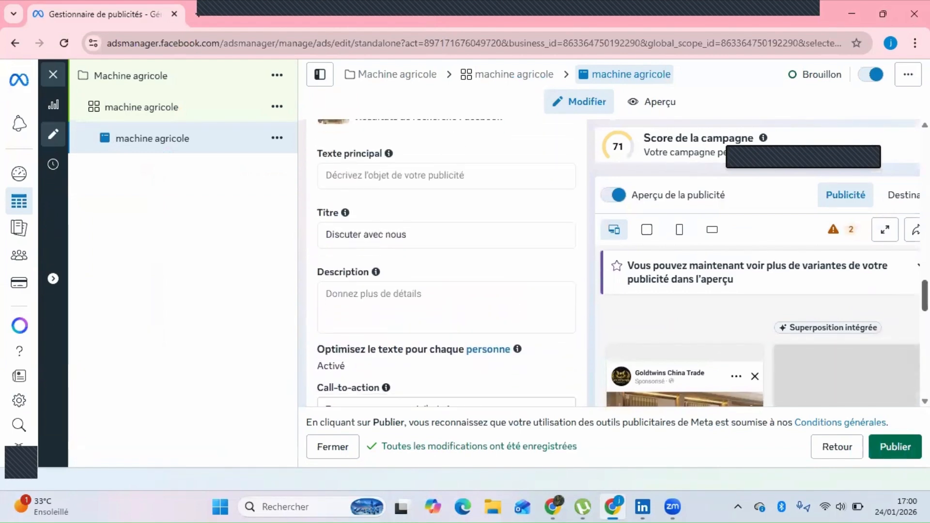
scroll(447, 264, "up", 1)
scroll(447, 264, "down", 2)
scroll(538, 293, "up", 3)
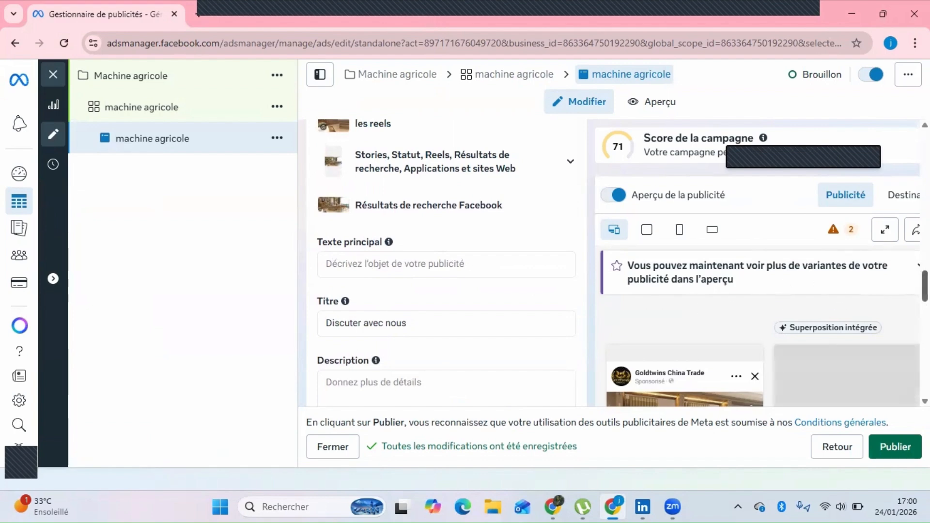
scroll(447, 264, "down", 5)
left_click_drag(926, 341, 926, 379)
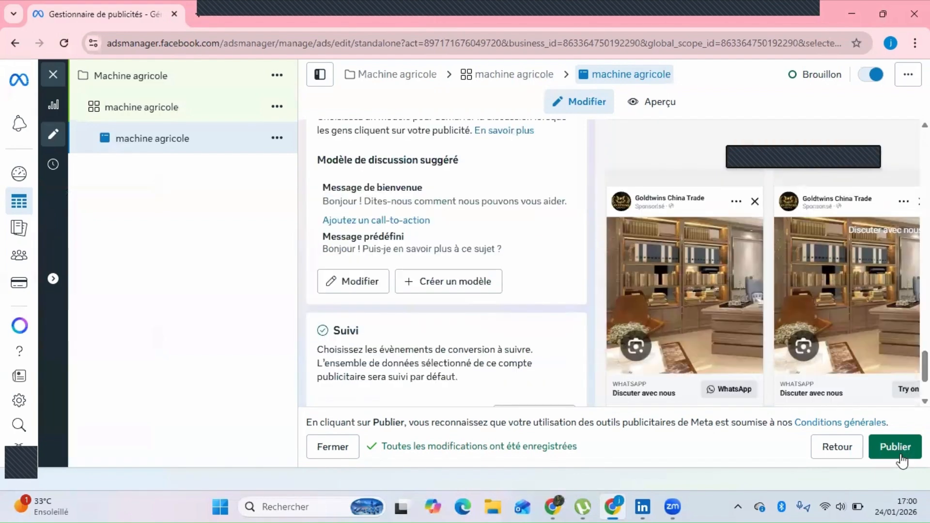
mouse_move(16, 62)
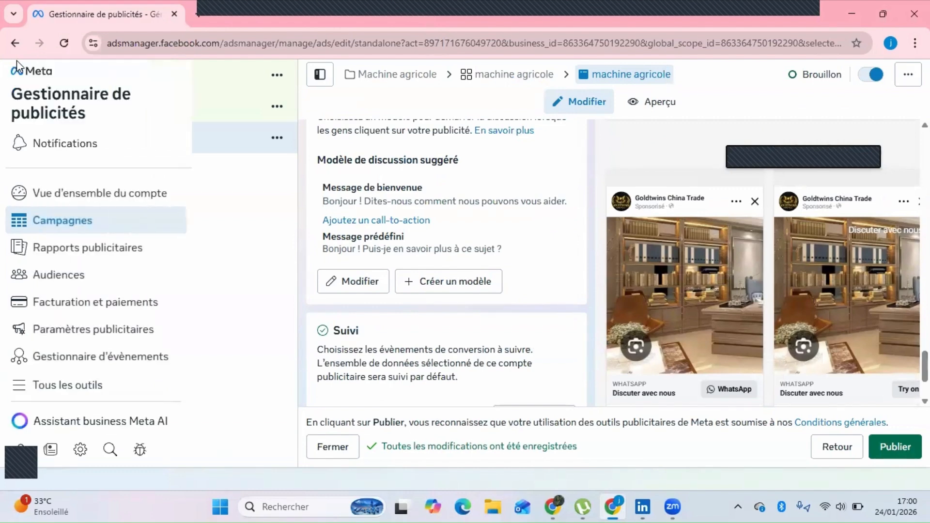